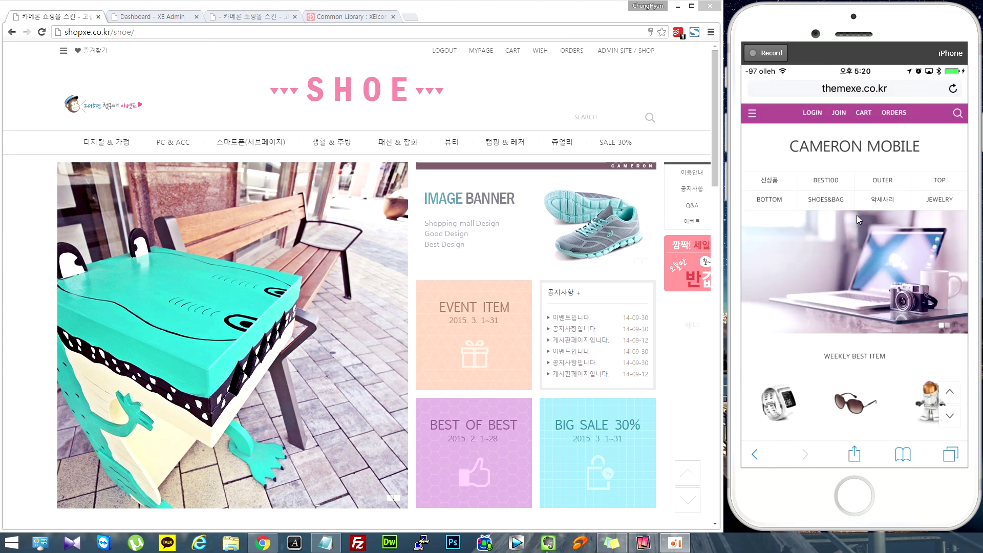
Open the installed mobile layout 트렌드샵 모바일 레이아웃 for configuration in XE Admin and retitle it 트렌드샵 모바일 서브 레이아웃.
left_click(153, 18)
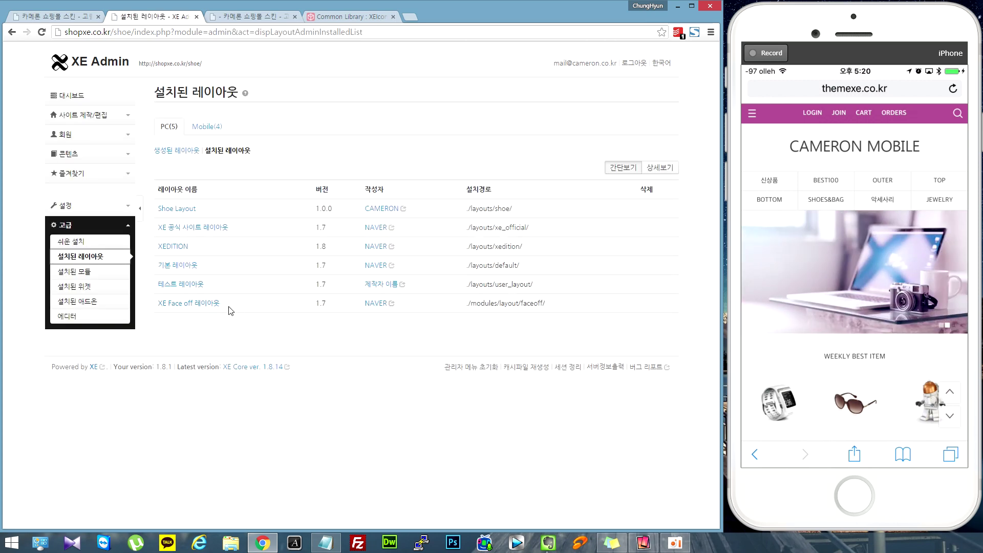
left_click(213, 131)
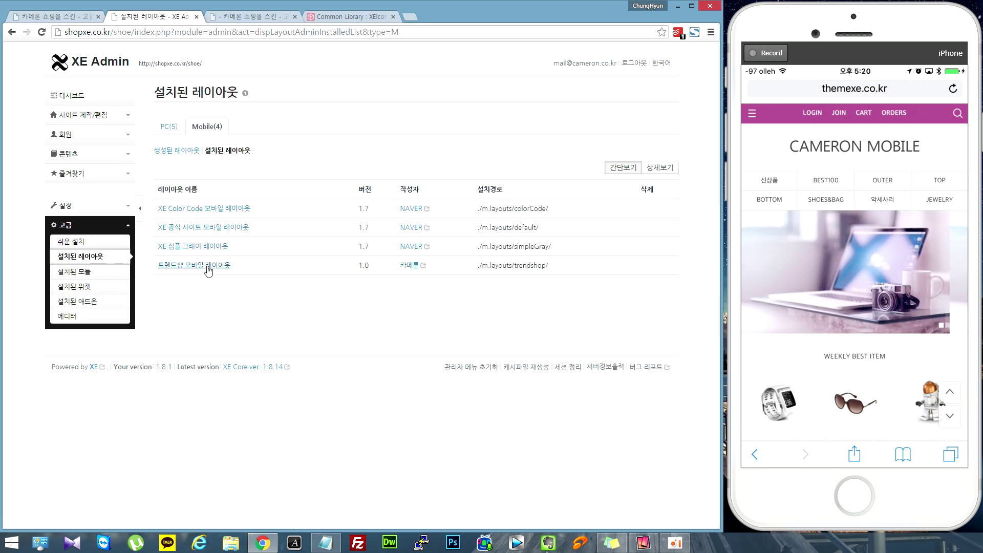
left_click(208, 266)
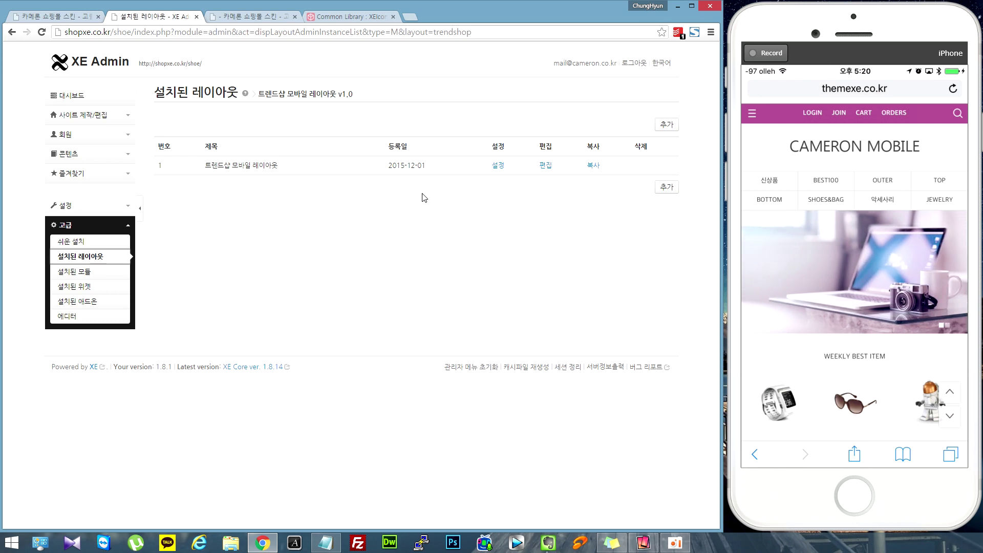
left_click(498, 167)
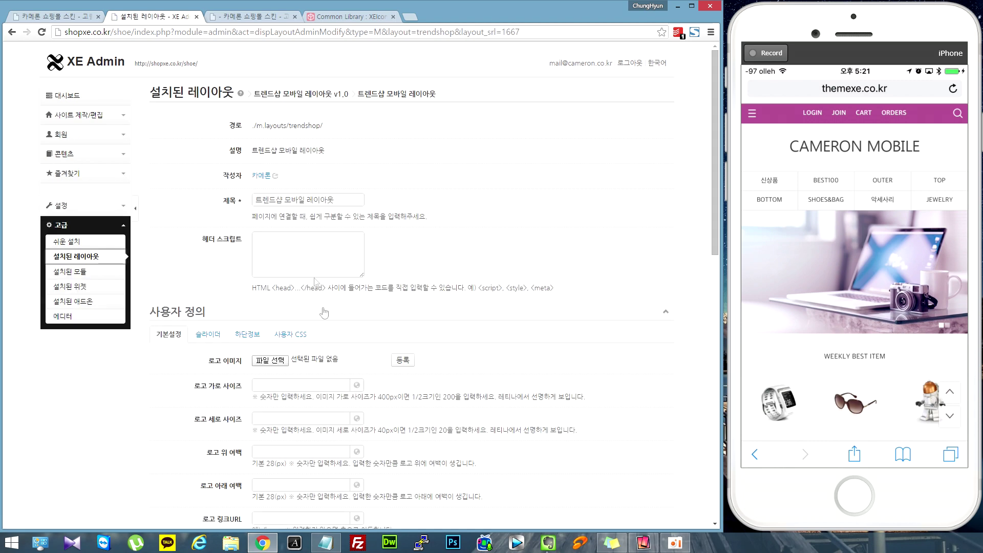
type("ㅅ")
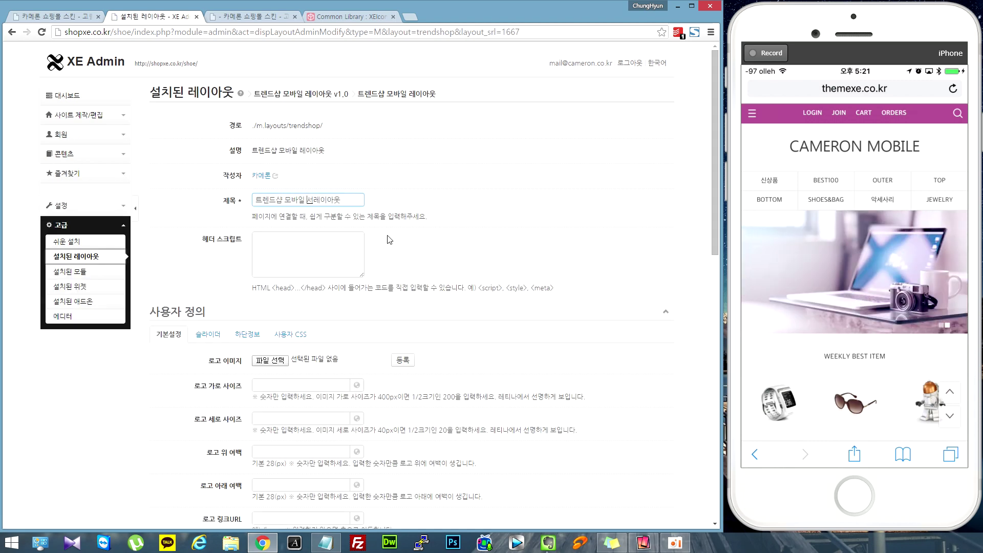
type("브")
Change the slider type in the sub layout's slider settings and save the layout.
scroll(424, 257, "down", 1)
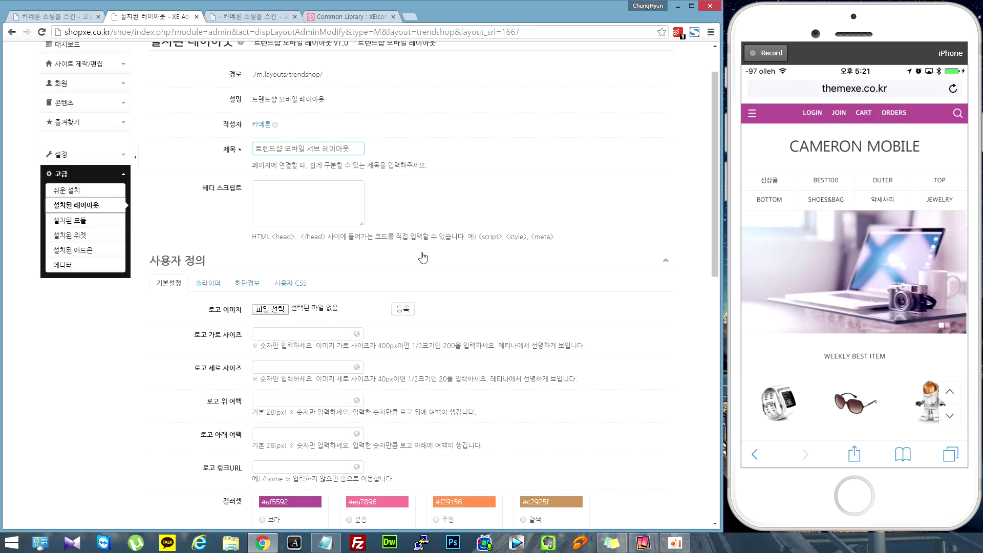
scroll(423, 257, "down", 1)
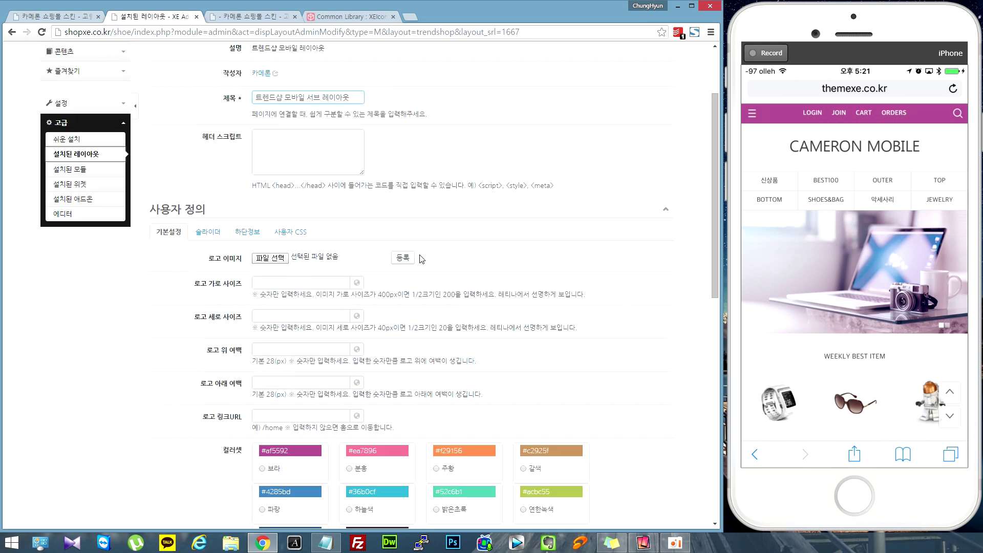
left_click(214, 237)
scroll(162, 312, "down", 1)
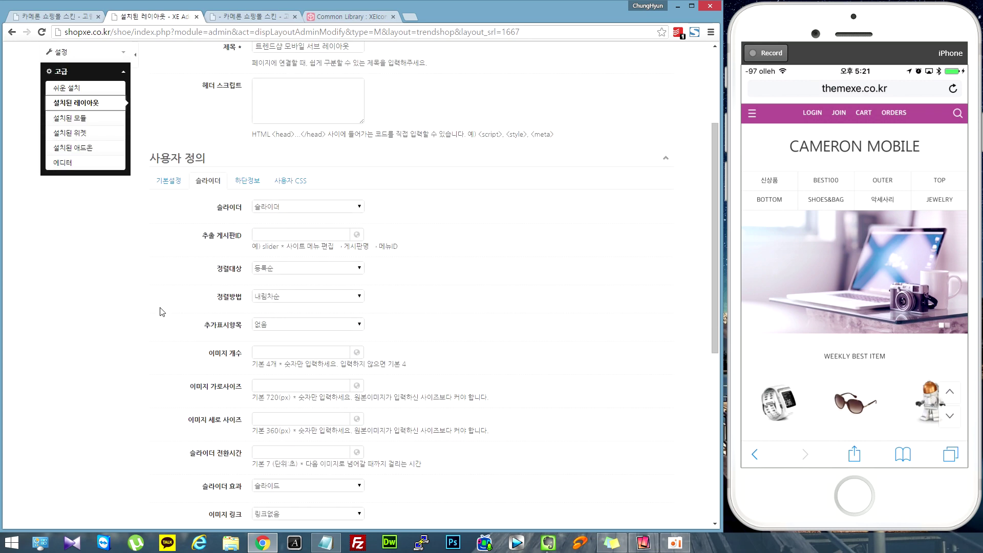
left_click(295, 212)
left_click(285, 228)
scroll(123, 313, "down", 7)
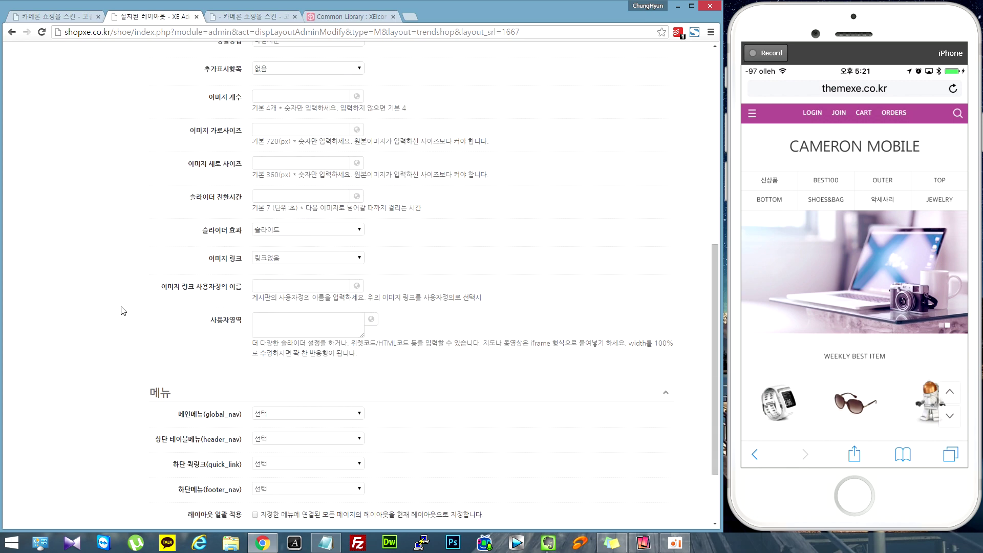
left_click(655, 460)
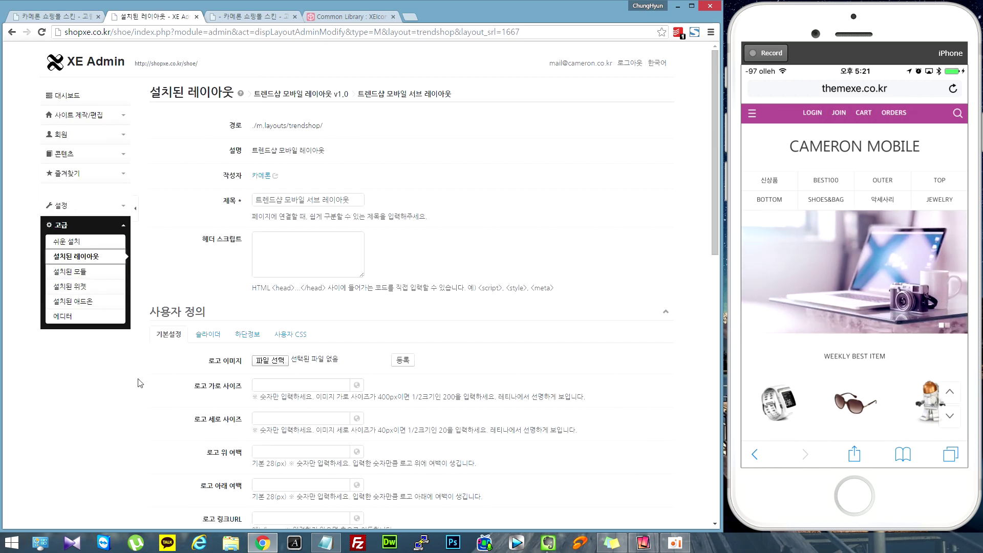
Return to the trendshop layout list and add another layout titled 트렌드샵 모바일 메인 레이아웃.
scroll(139, 368, "down", 12)
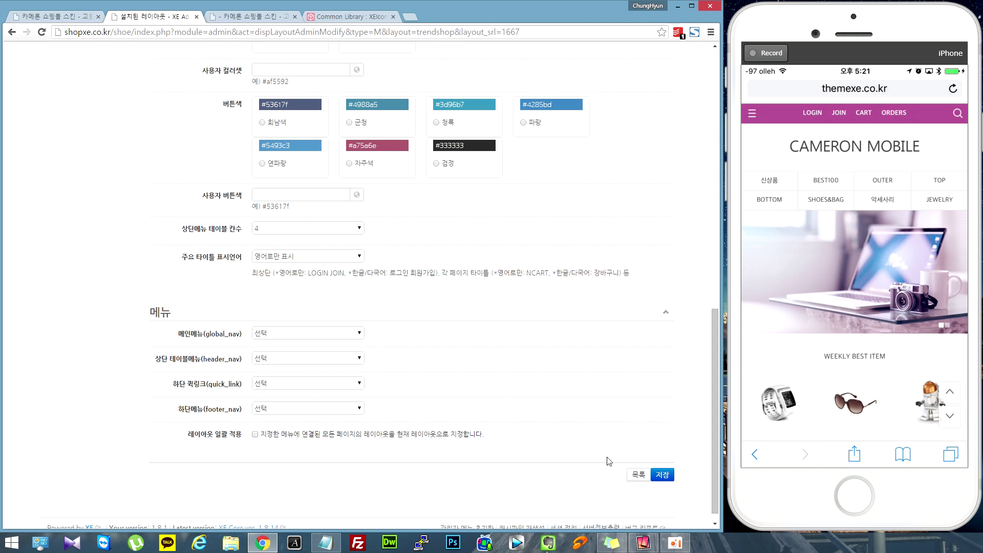
left_click(639, 476)
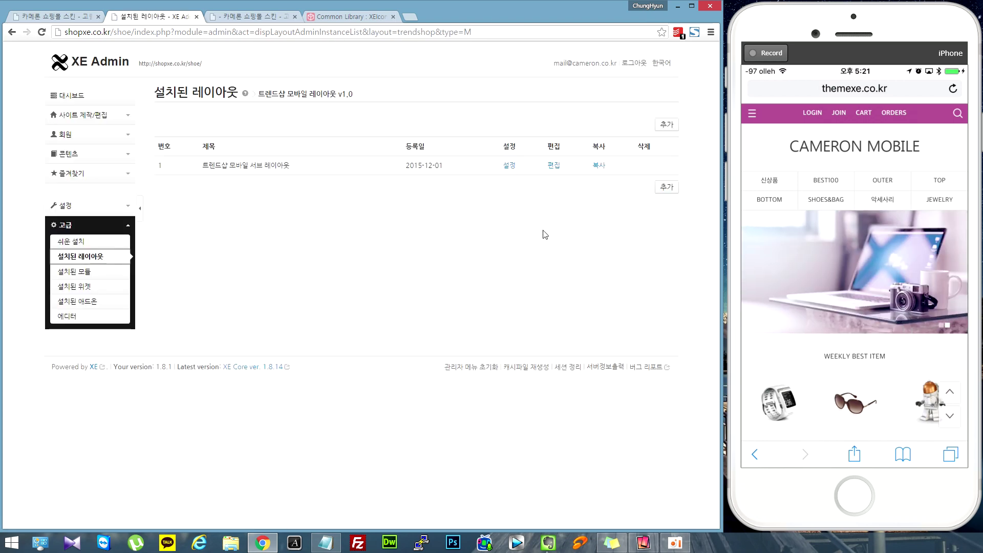
left_click(666, 188)
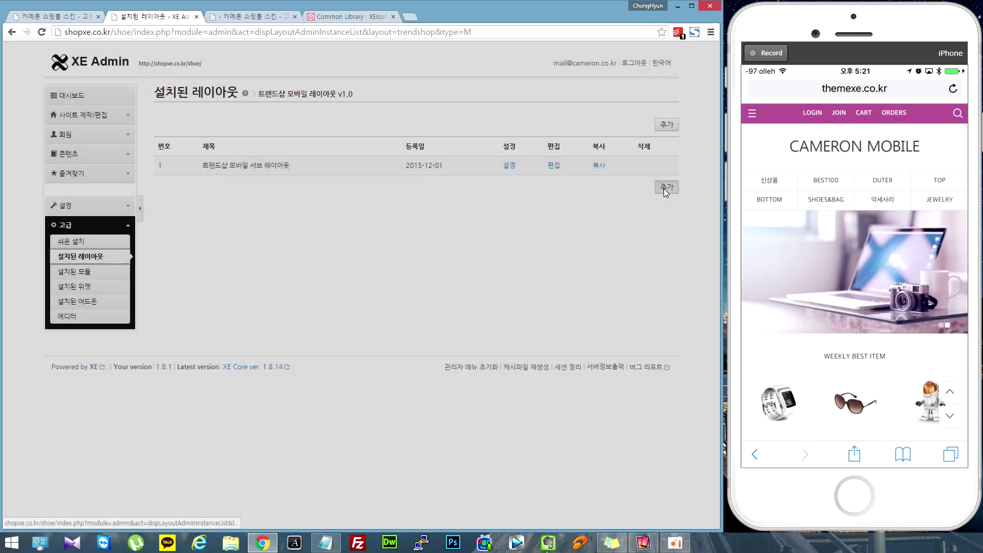
left_click(190, 201)
type("트렌드샵 모바일 레")
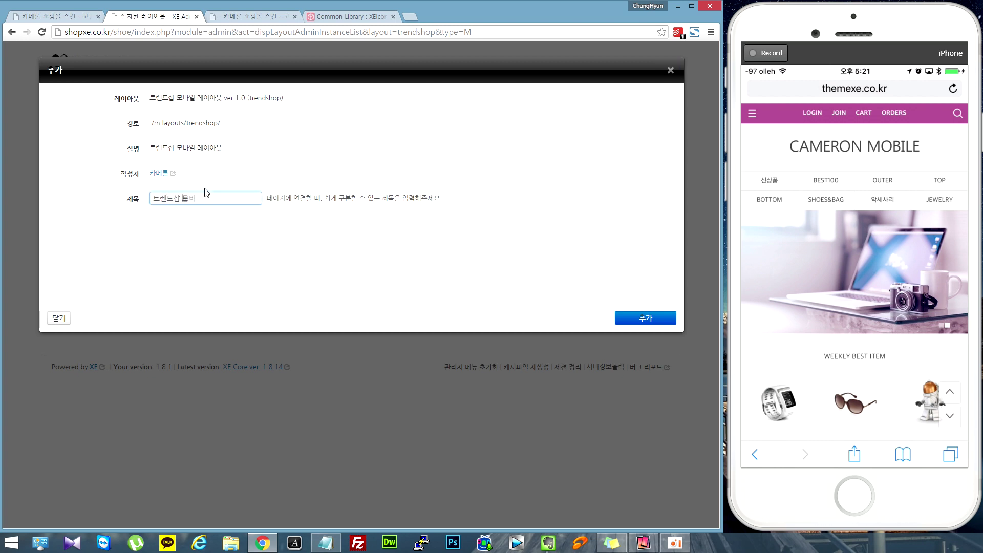
type("인 레이아웃")
left_click(649, 321)
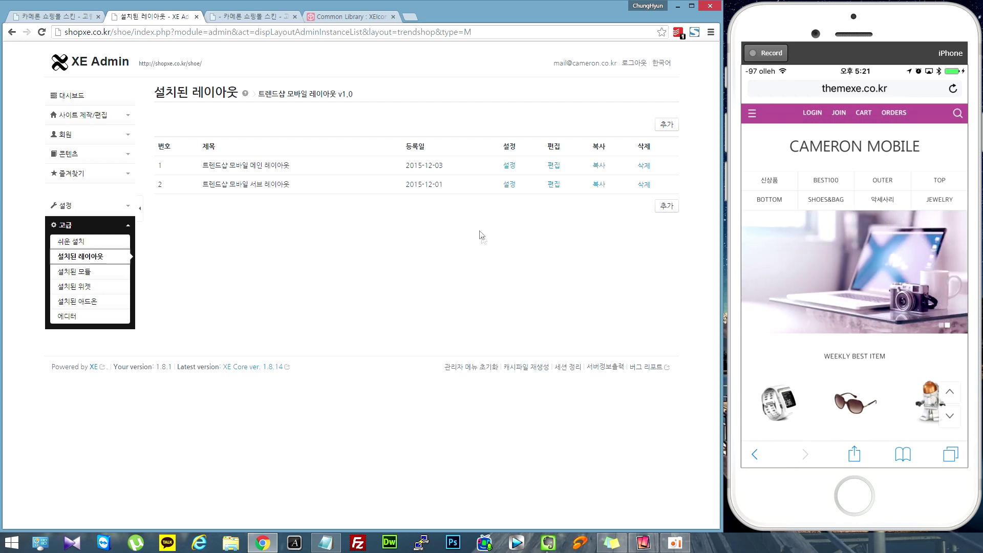
Open the settings of 트렌드샵 모바일 메인 레이아웃, review its slider options and save the layout.
left_click(509, 166)
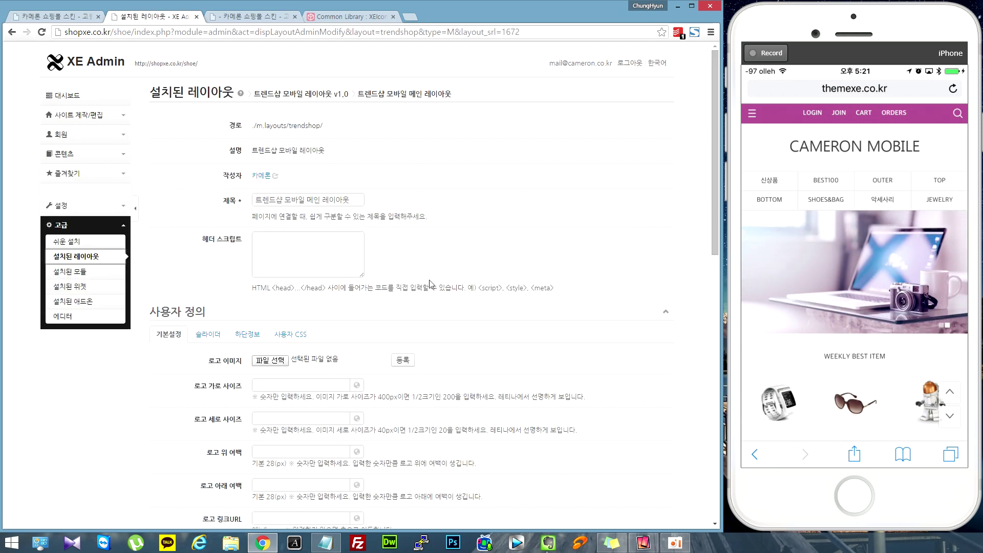
scroll(266, 310, "down", 2)
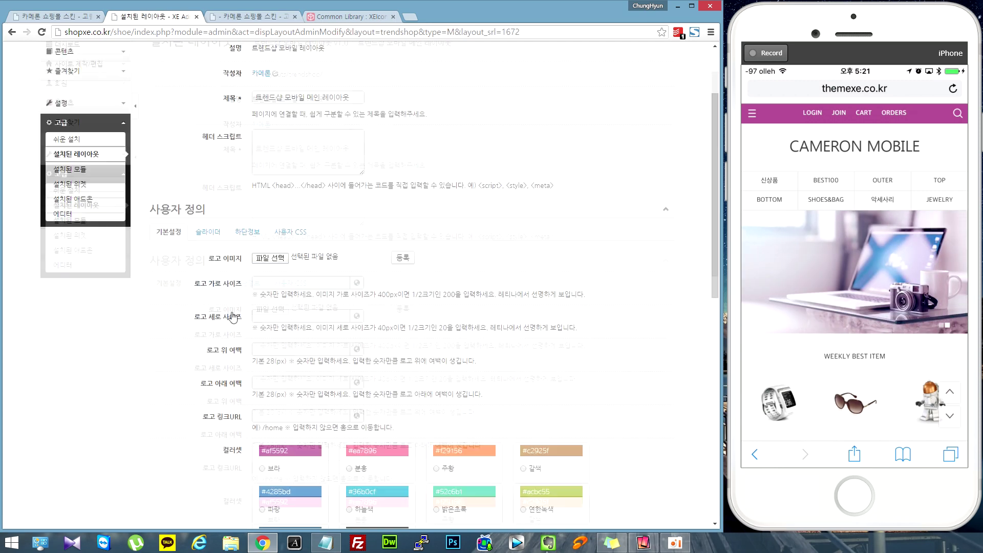
left_click(211, 237)
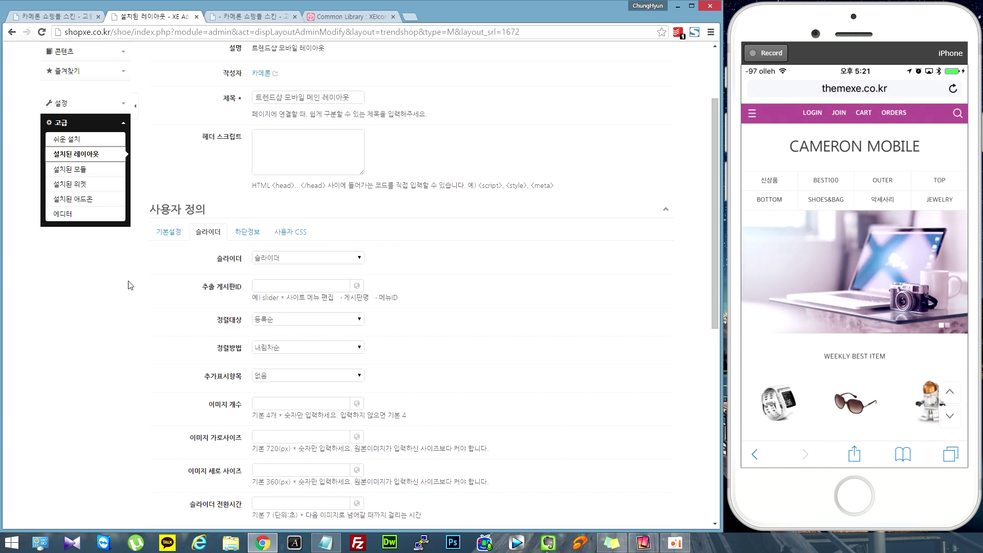
scroll(134, 282, "down", 8)
left_click(662, 464)
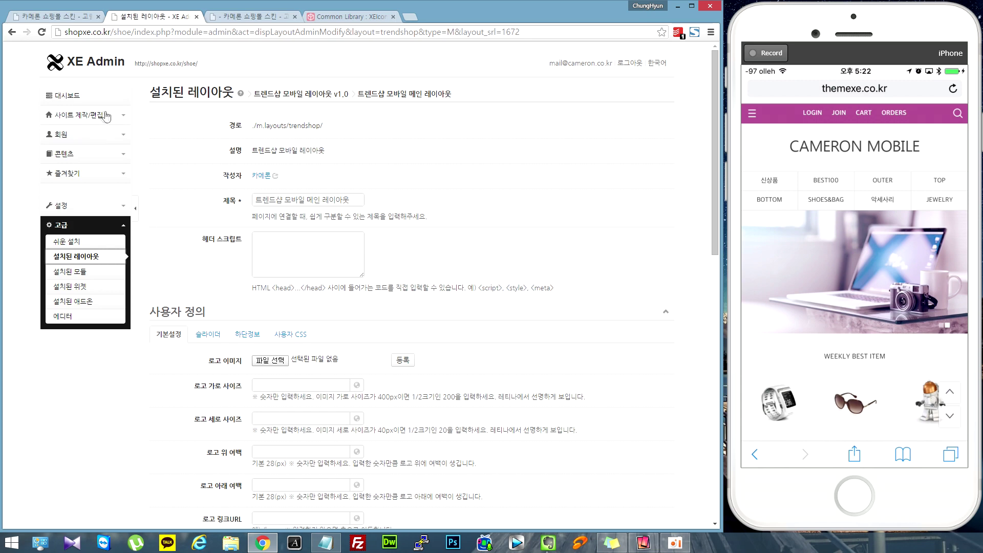
Open the mobile layout selection for the Home menu's design in the site menu editor.
left_click(90, 118)
left_click(93, 134)
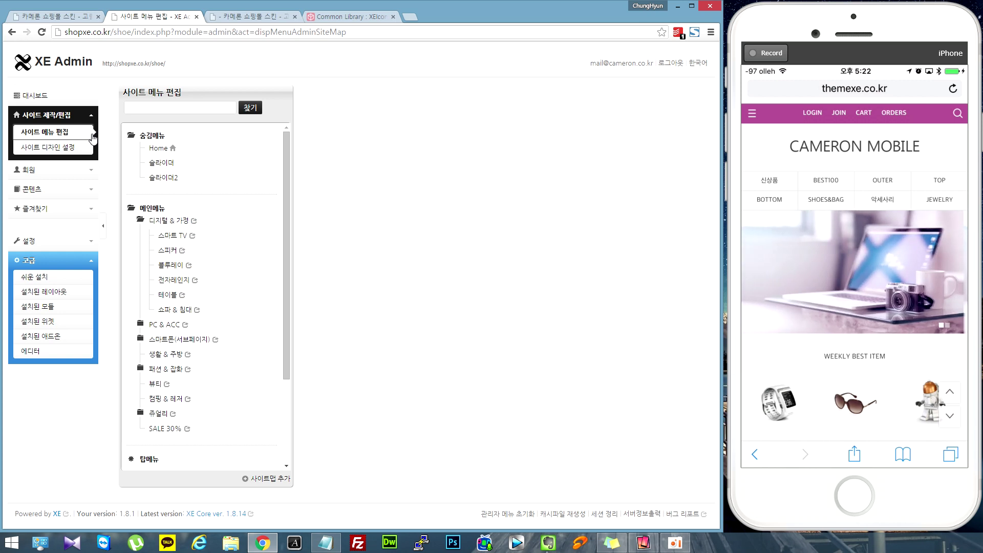
left_click(158, 149)
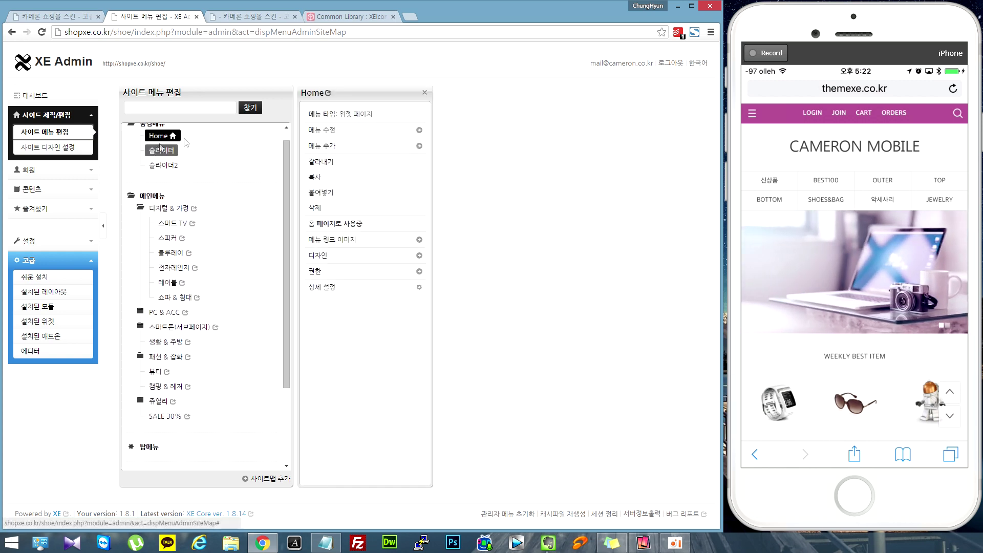
left_click(324, 256)
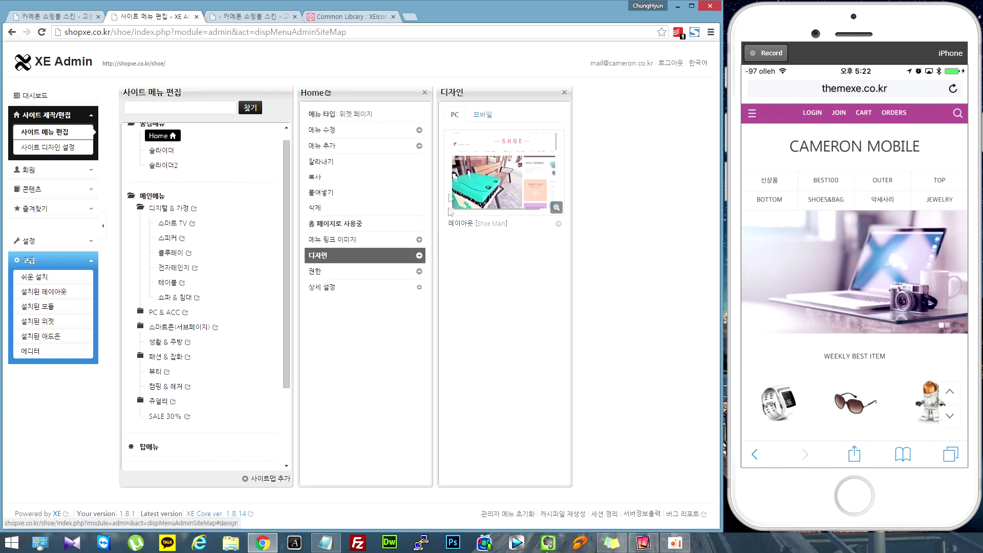
left_click(483, 115)
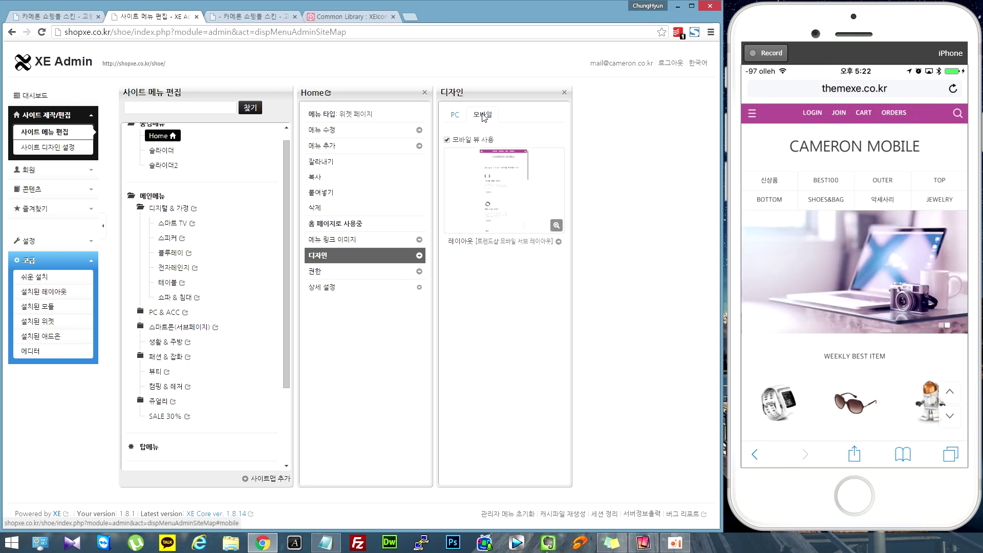
left_click(479, 245)
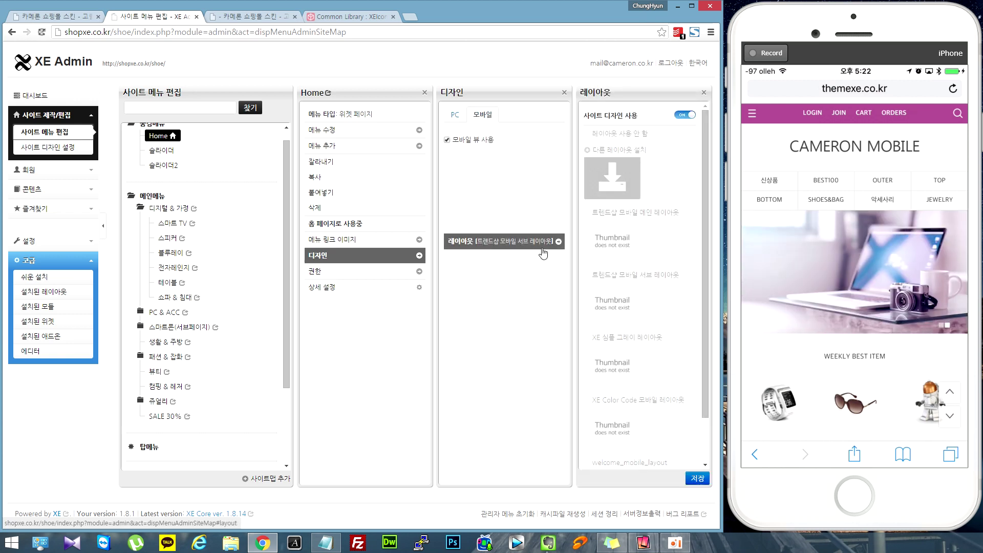
Turn off the site design for Home's mobile view, assign 트렌드샵 모바일 메인 레이아웃 and save.
left_click(684, 116)
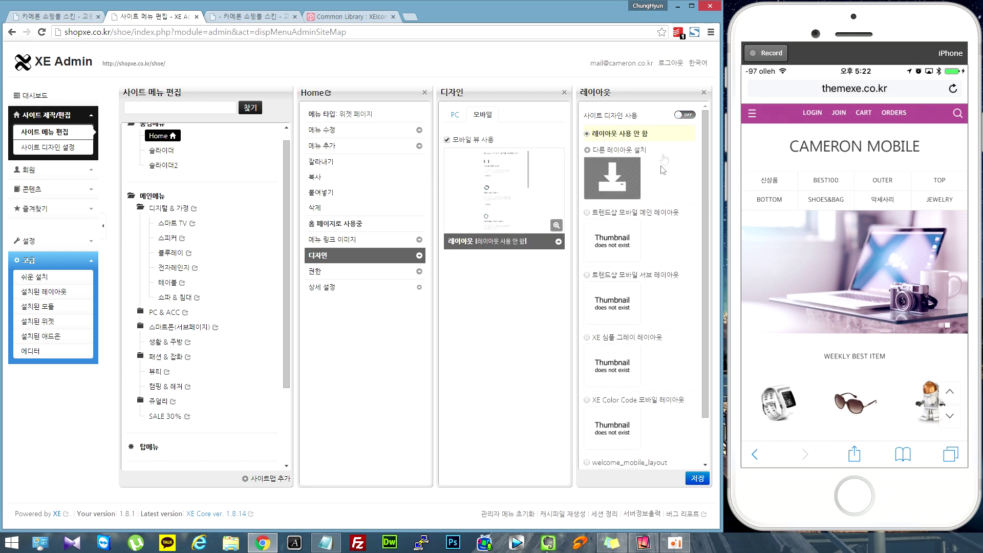
left_click(652, 214)
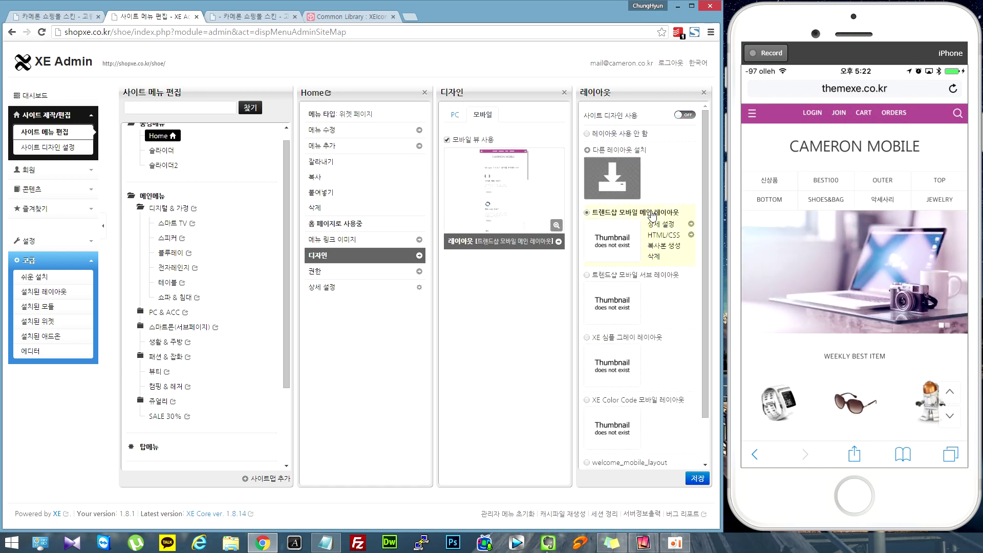
left_click(699, 477)
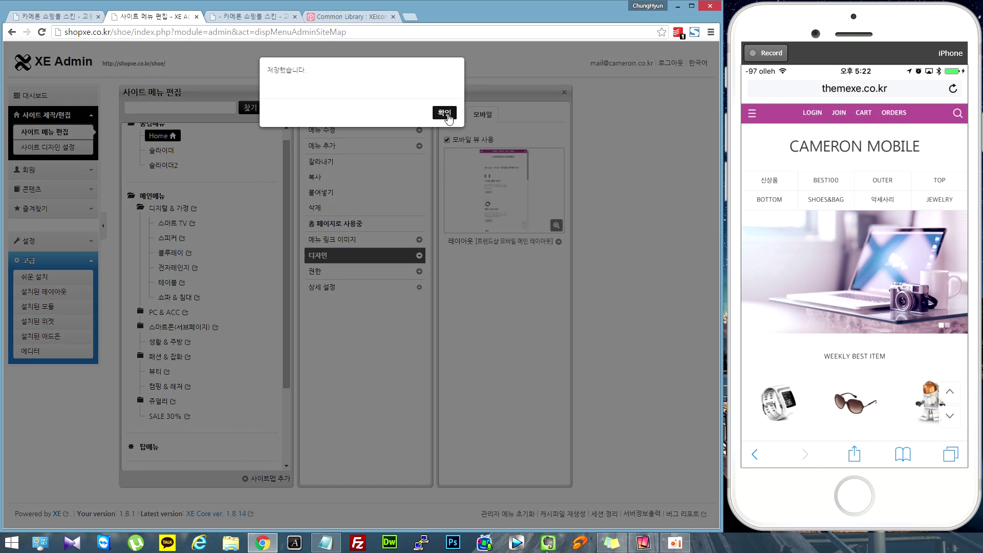
left_click(445, 113)
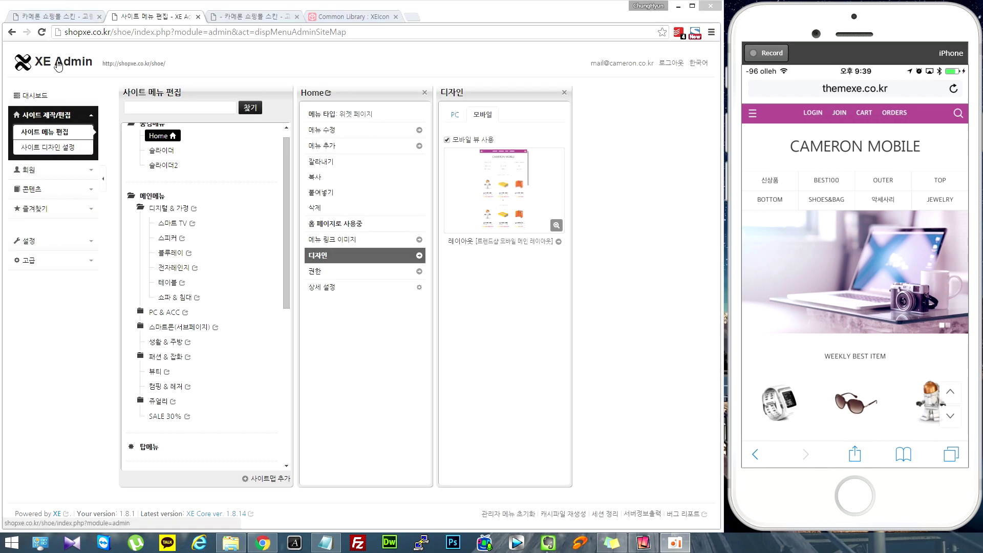
Open the settings of 트렌드샵 모바일 서브 레이아웃 from the installed mobile layouts and review its basic logo and colour set options.
left_click(58, 66)
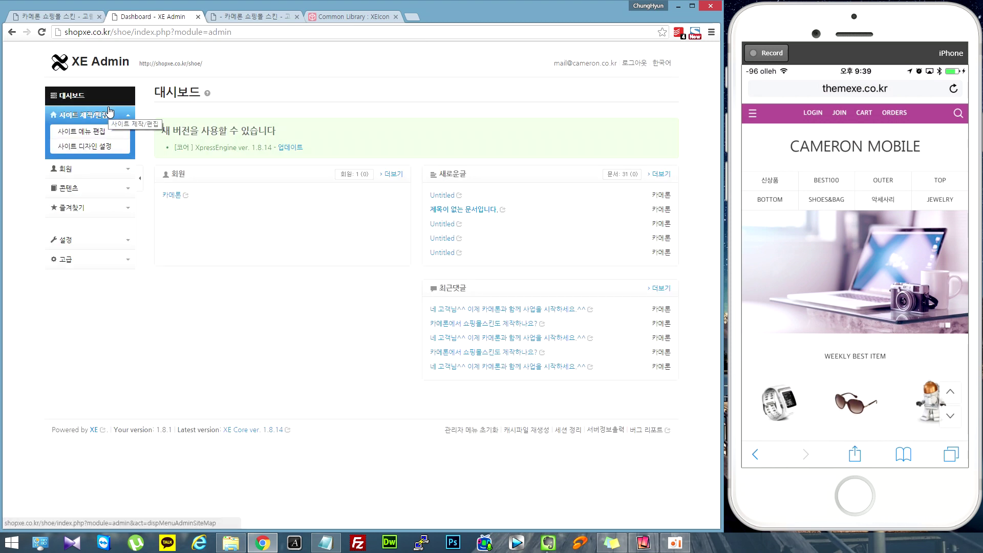
left_click(90, 262)
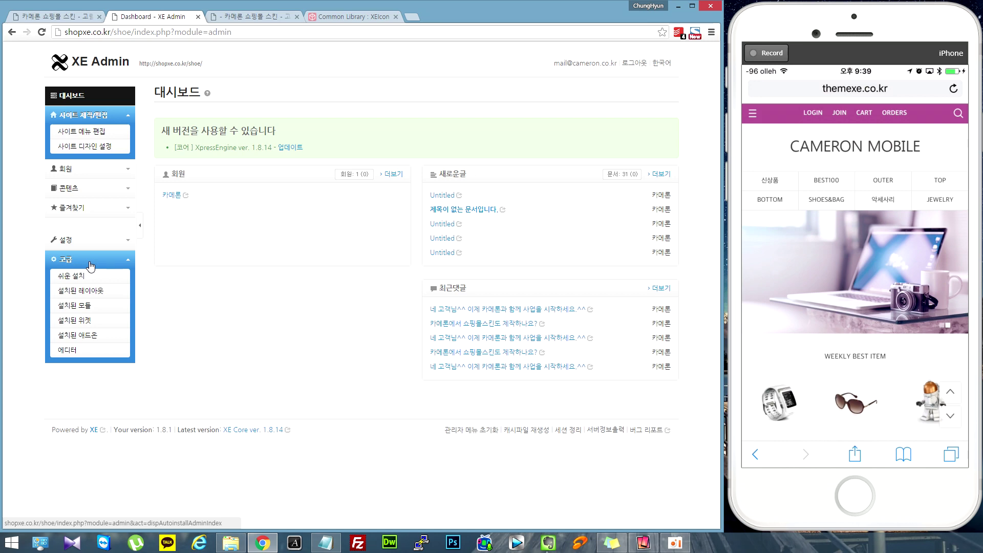
left_click(82, 290)
left_click(208, 126)
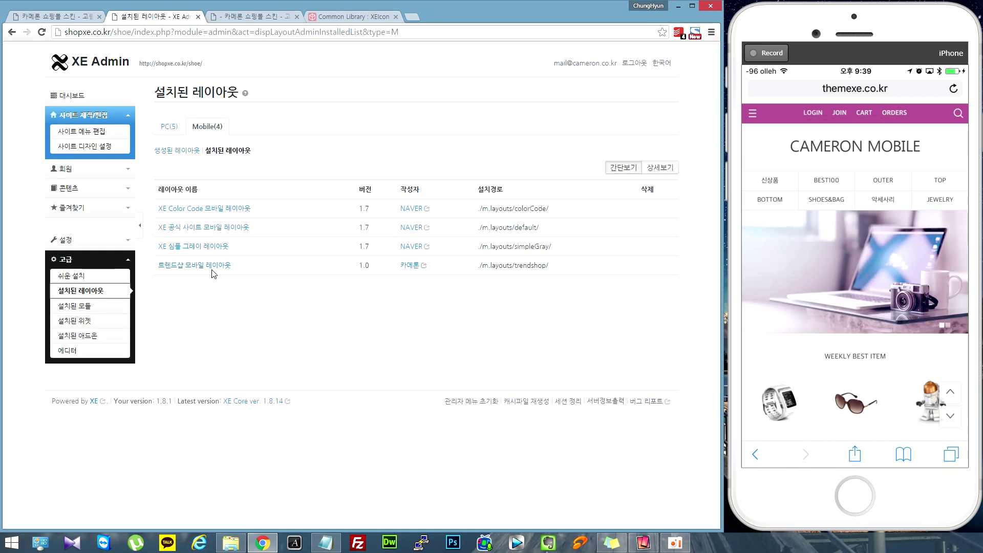
left_click(212, 270)
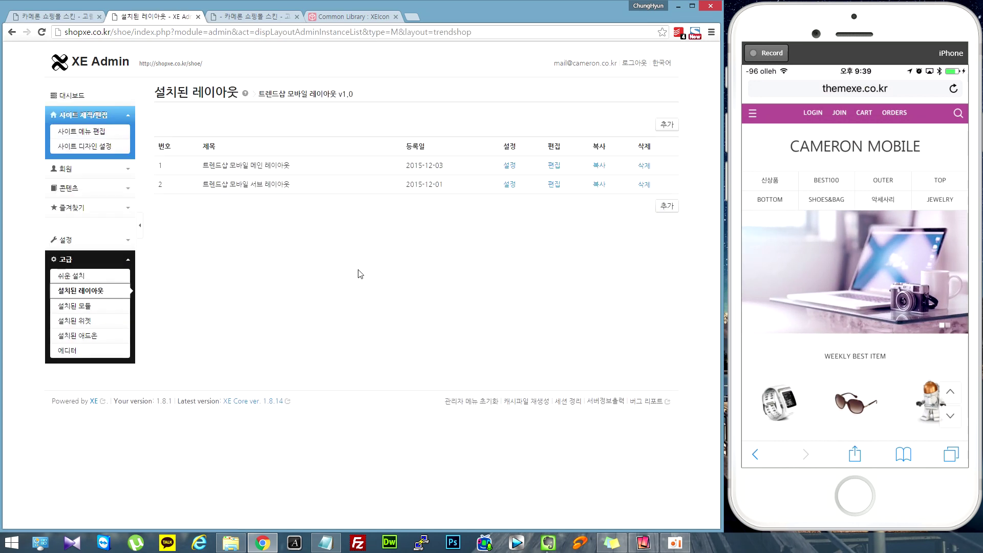
left_click(509, 185)
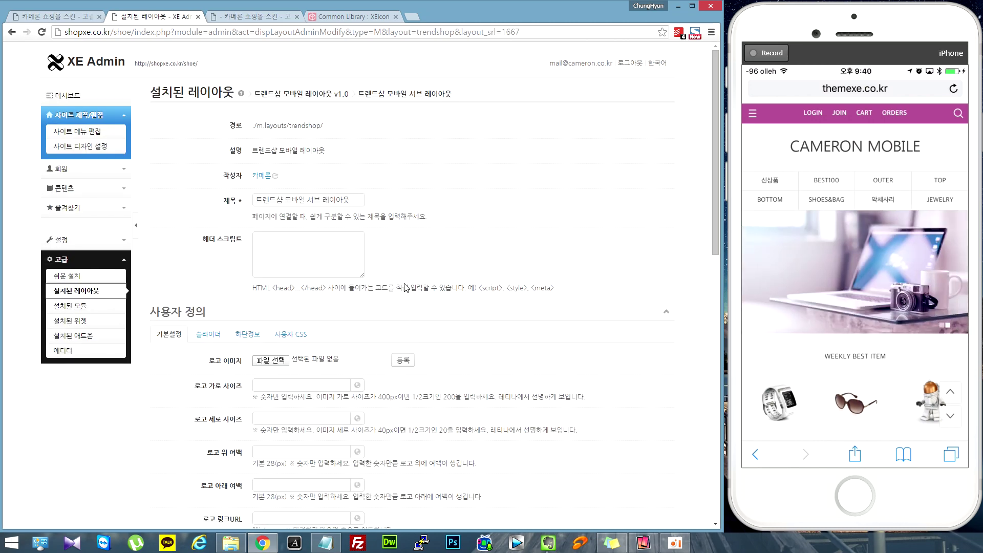
scroll(489, 235, "down", 2)
scroll(489, 234, "down", 1)
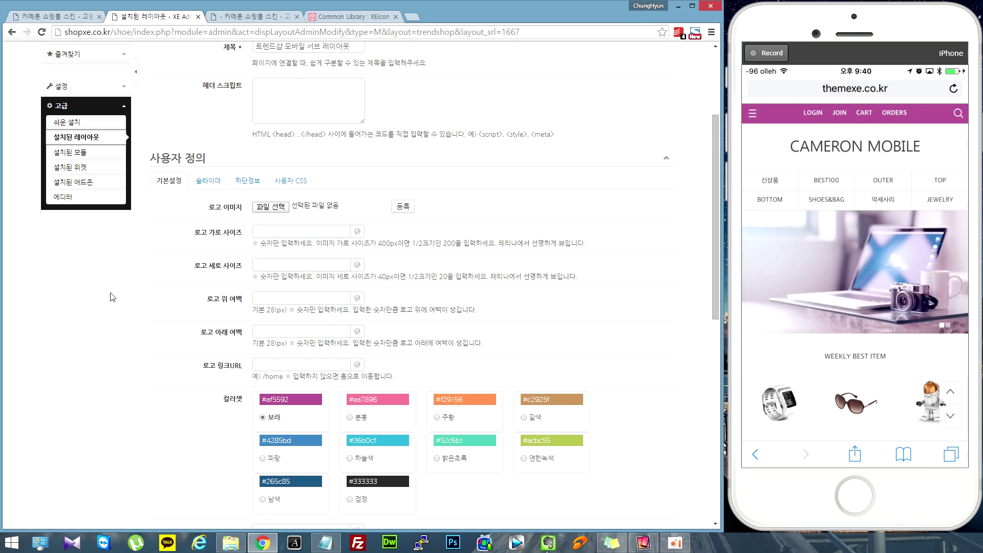
scroll(112, 297, "down", 1)
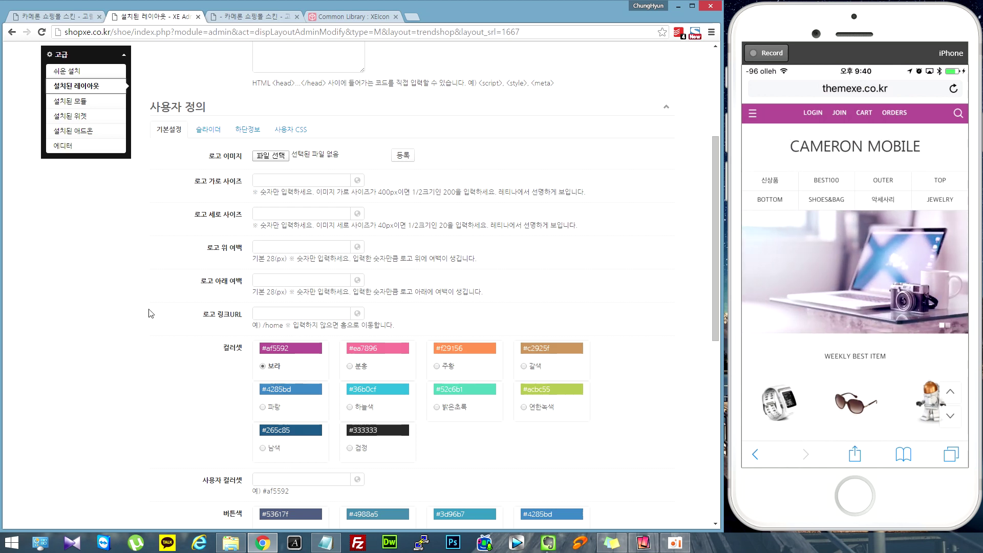
Review the logo, colour set, custom colour and button colour options in the sub layout's basic settings.
scroll(150, 315, "down", 1)
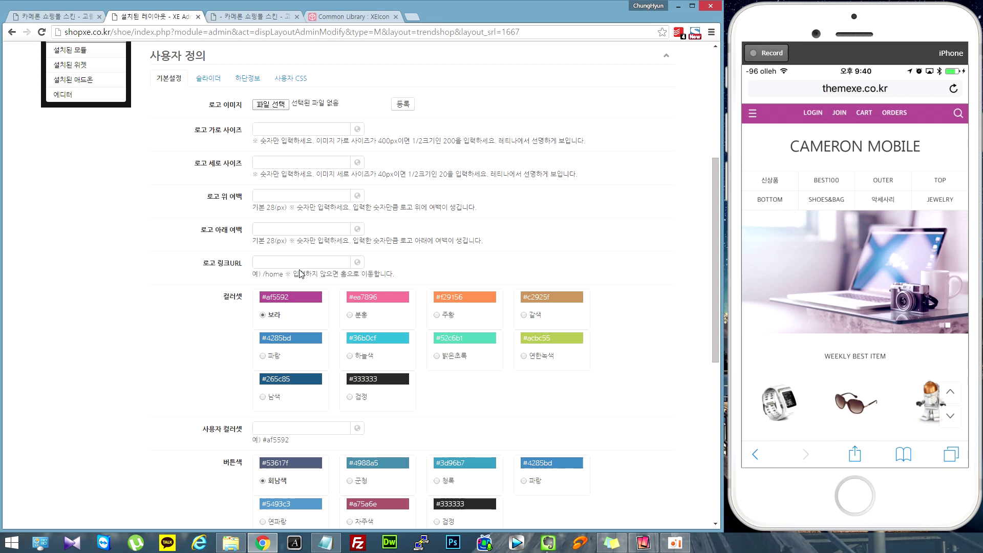
scroll(154, 285, "down", 1)
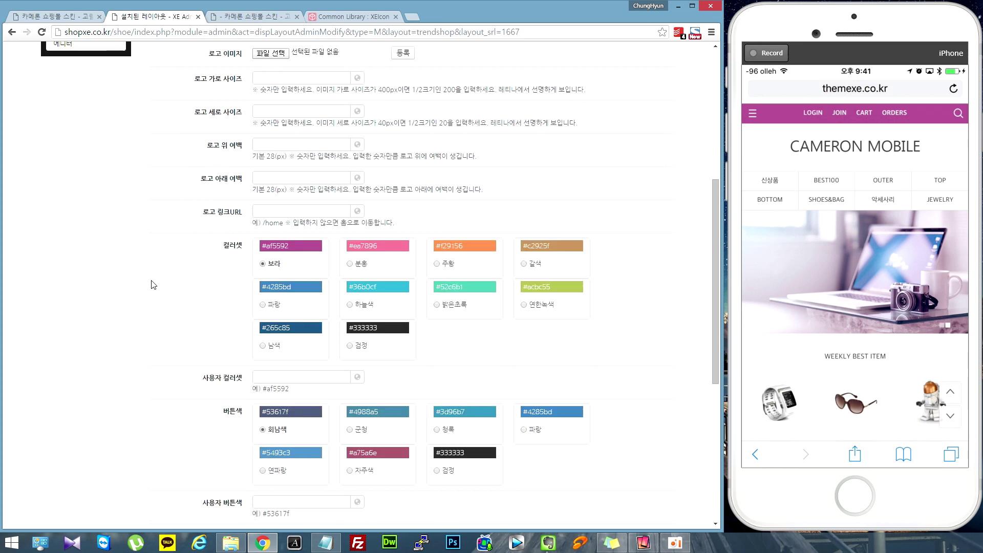
scroll(153, 285, "down", 2)
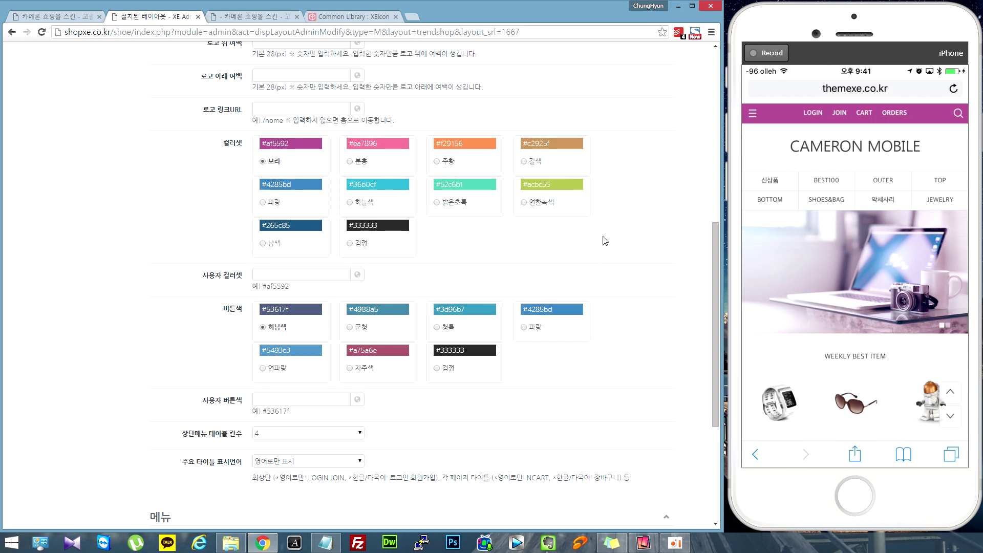
left_click(309, 275)
left_click(139, 267)
left_click(899, 350)
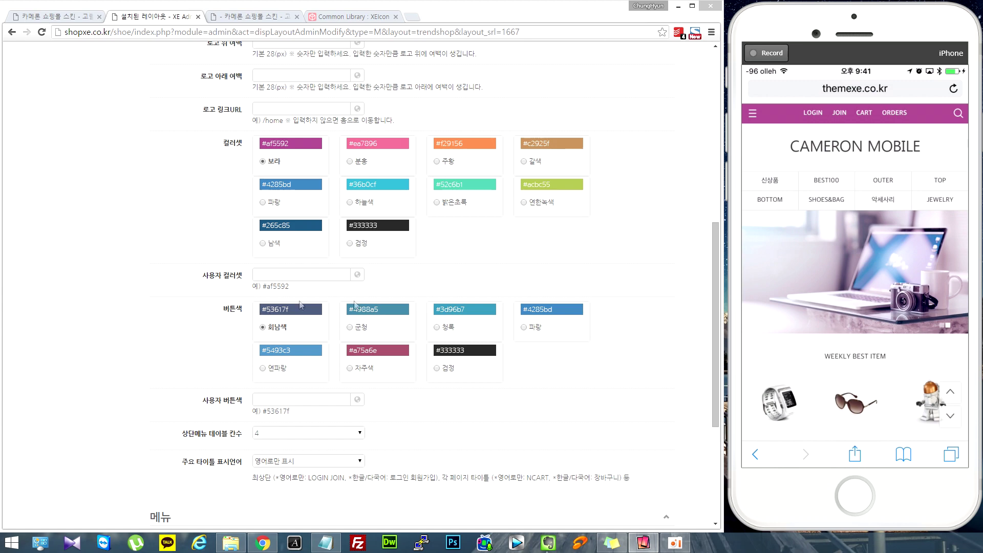
left_click(611, 363)
scroll(611, 362, "down", 1)
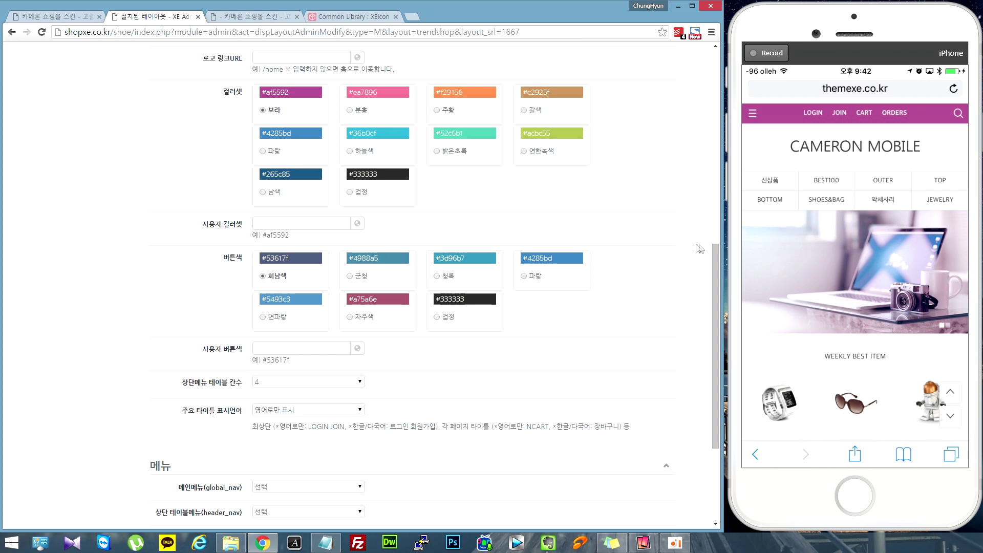
Check the available choices for the top menu table column count and the main title display language.
scroll(96, 355, "down", 3)
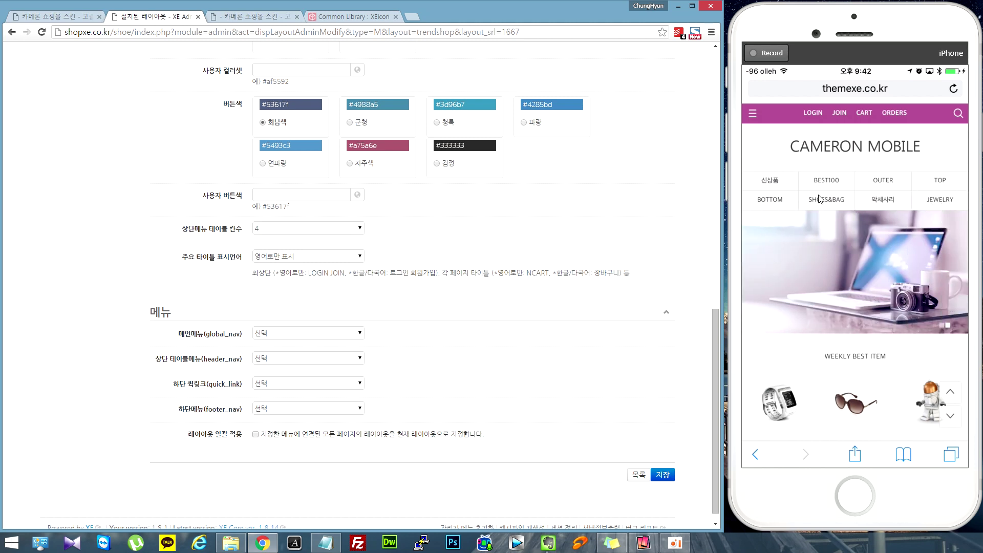
left_click(339, 229)
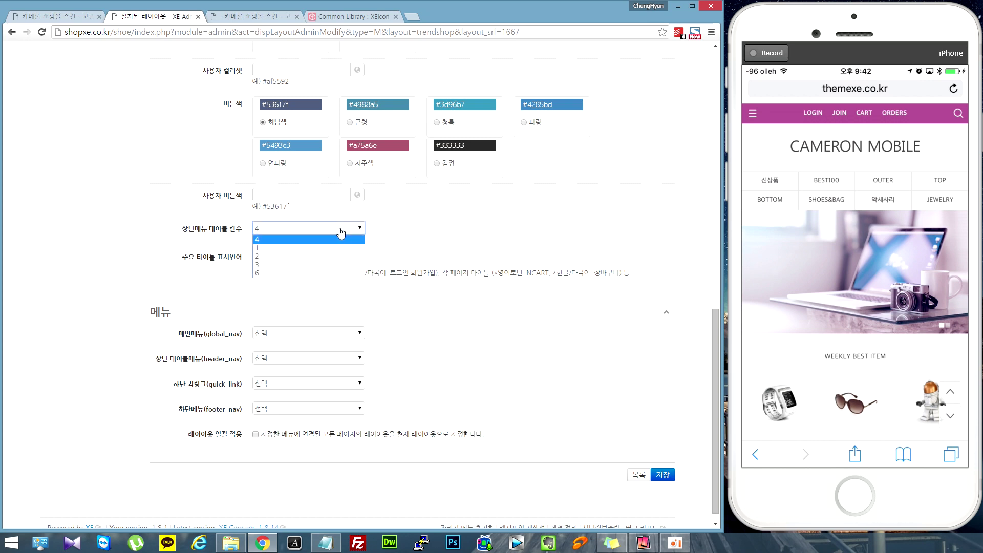
left_click(339, 229)
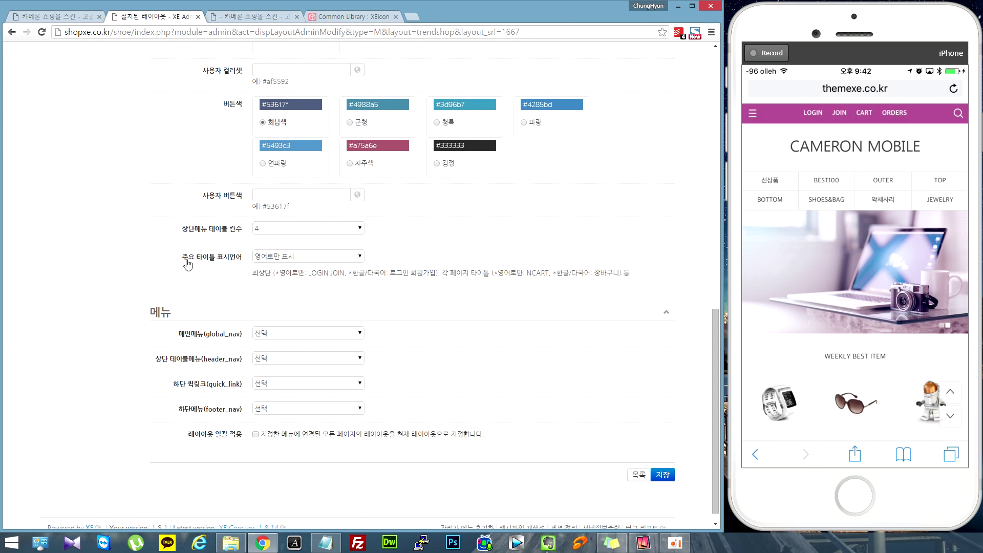
left_click(318, 258)
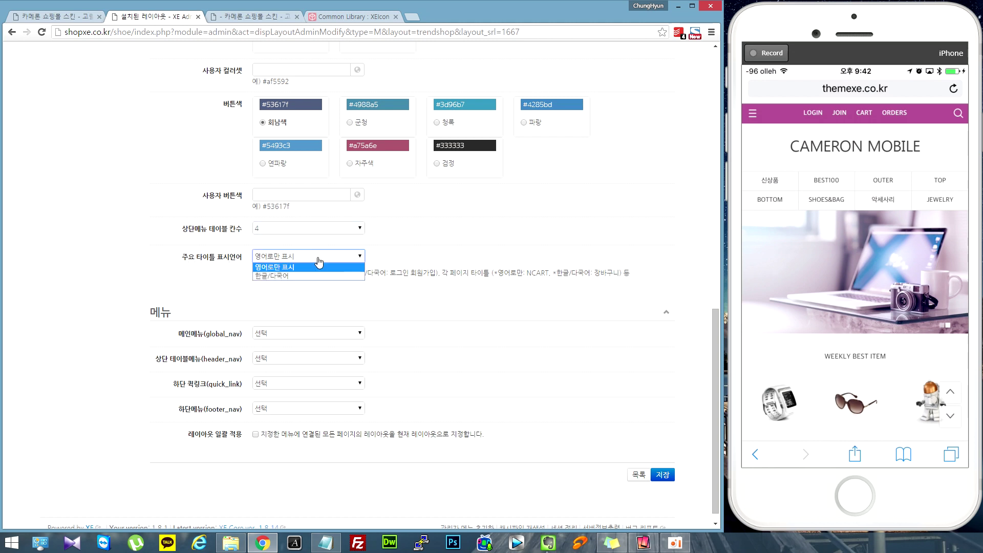
left_click(319, 265)
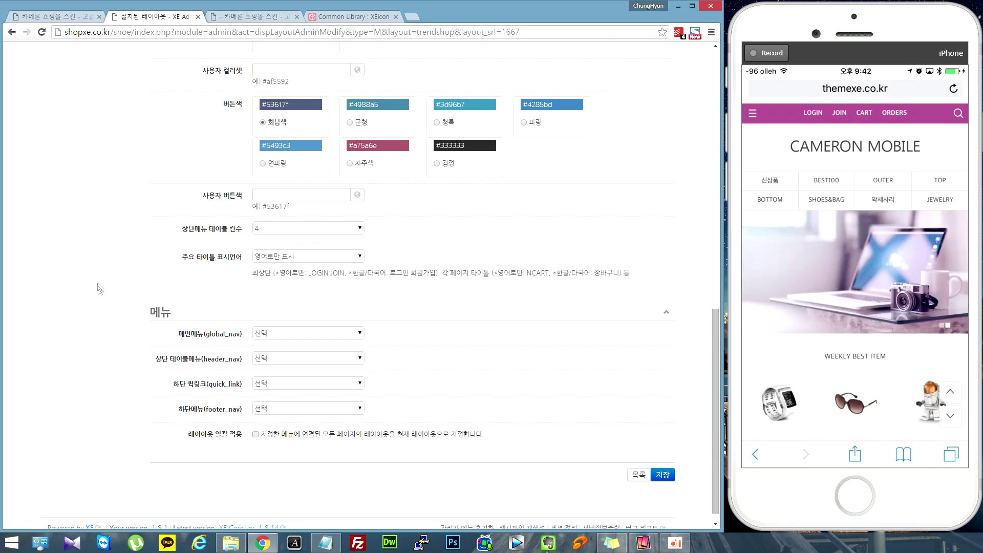
Open the sub layout's slider settings and check the choices for showing or hiding the slider.
scroll(99, 286, "up", 10)
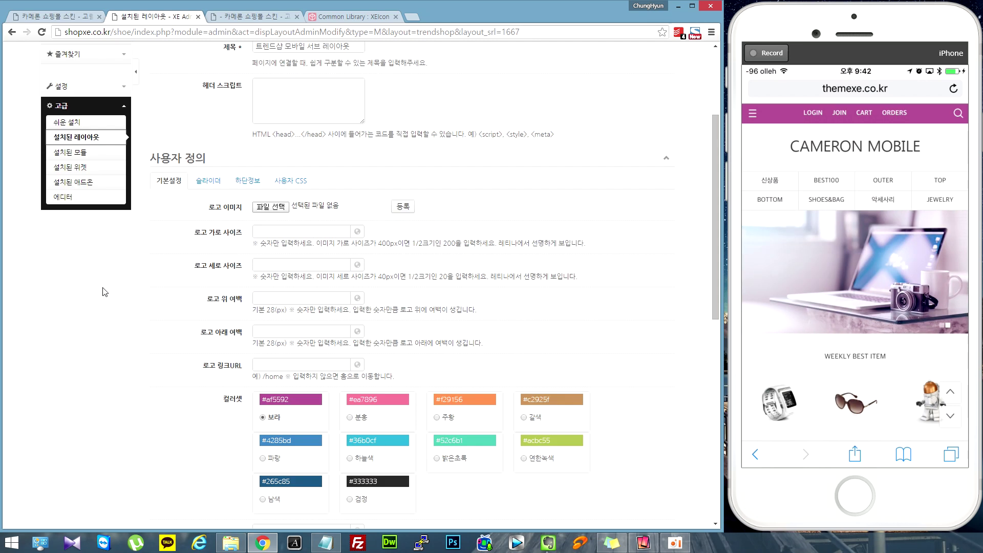
left_click(208, 180)
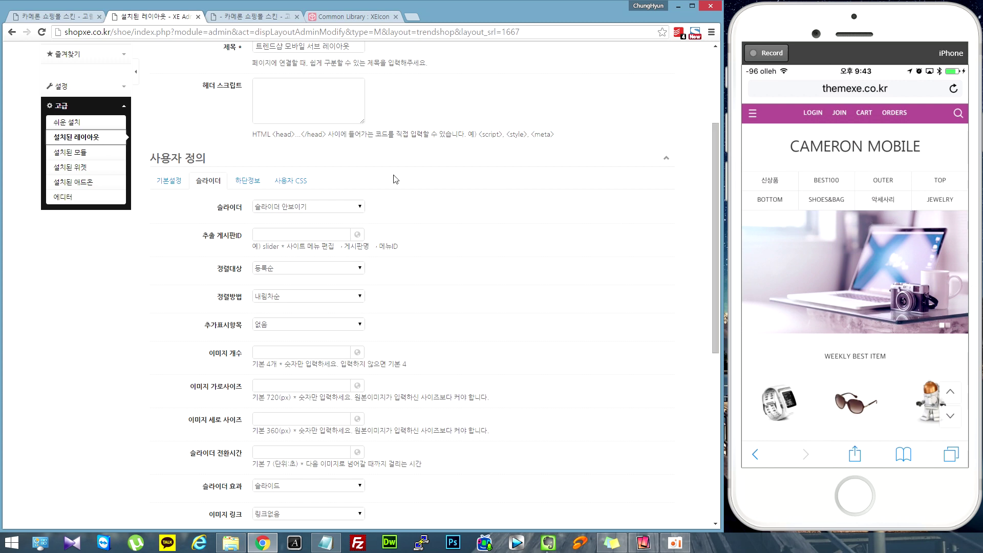
left_click(352, 212)
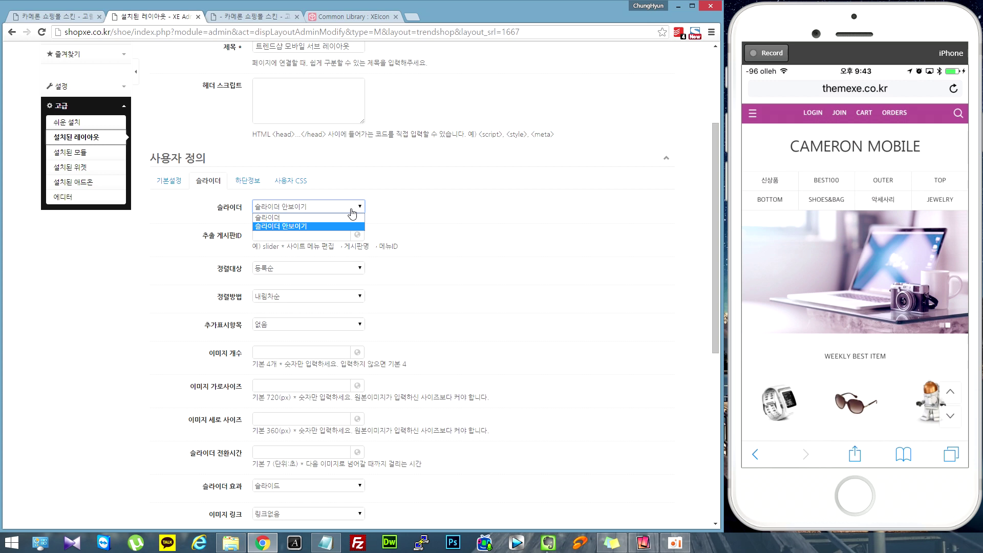
left_click(352, 210)
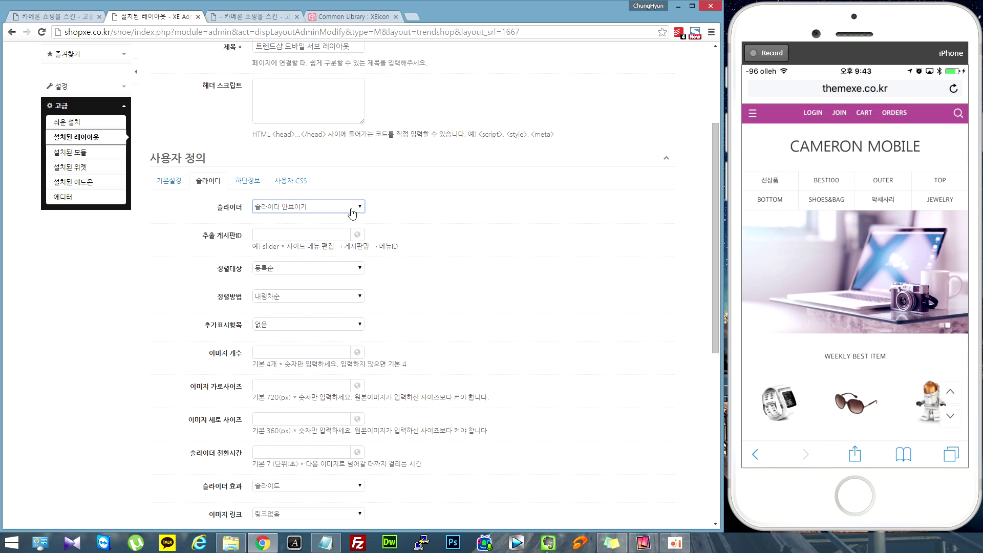
left_click(113, 272)
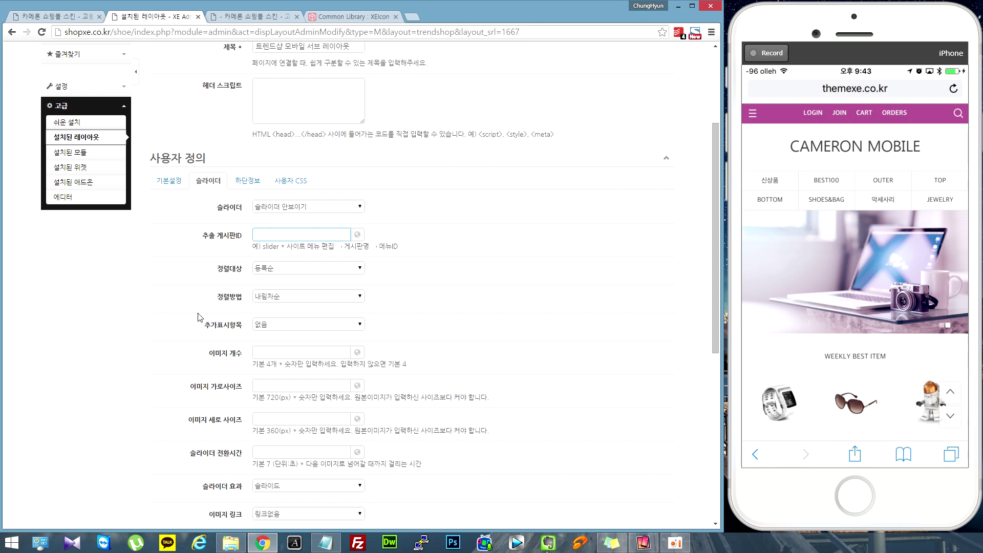
Review the slider's sorting, image count, image size and transition time options, and check the slider effect choices.
scroll(117, 292, "down", 1)
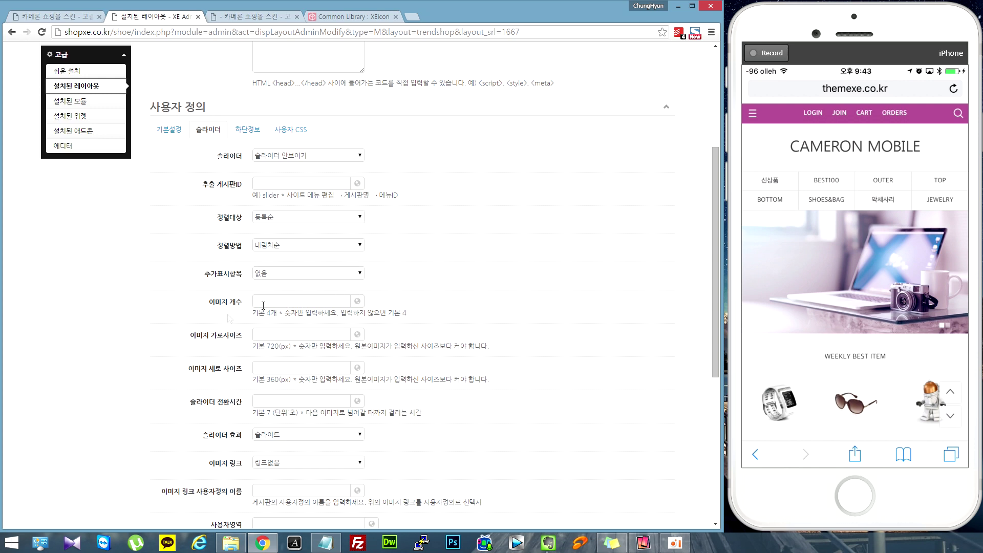
scroll(98, 312, "down", 1)
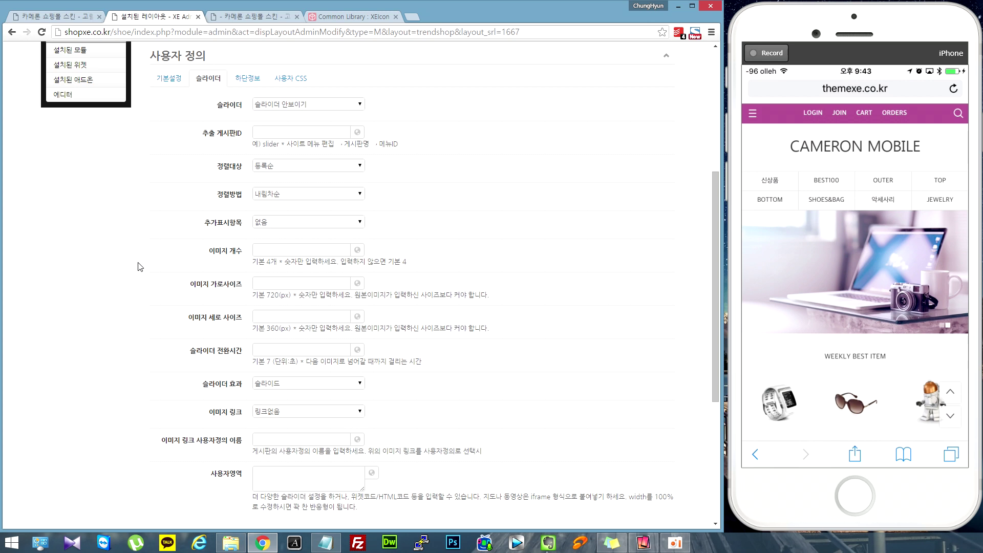
scroll(138, 265, "down", 1)
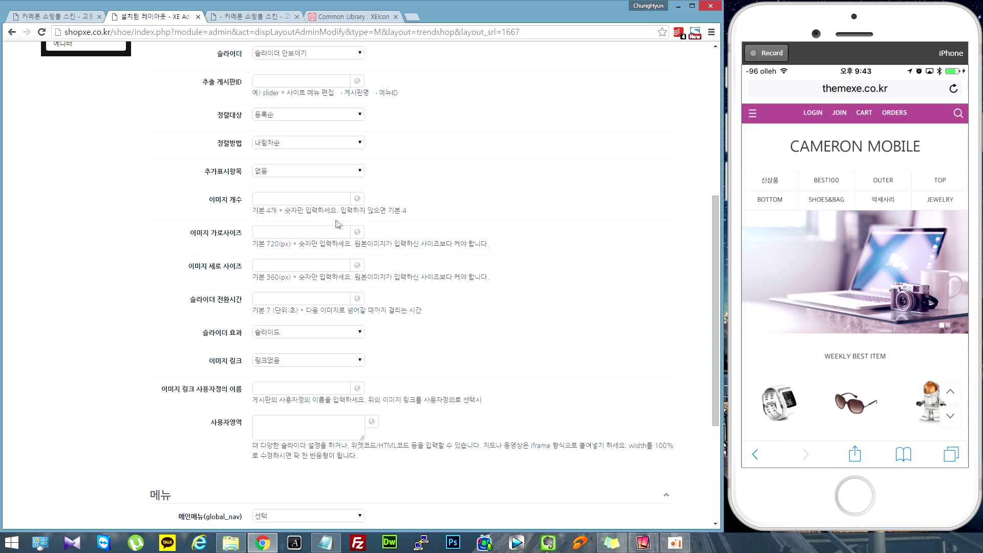
scroll(131, 320, "down", 1)
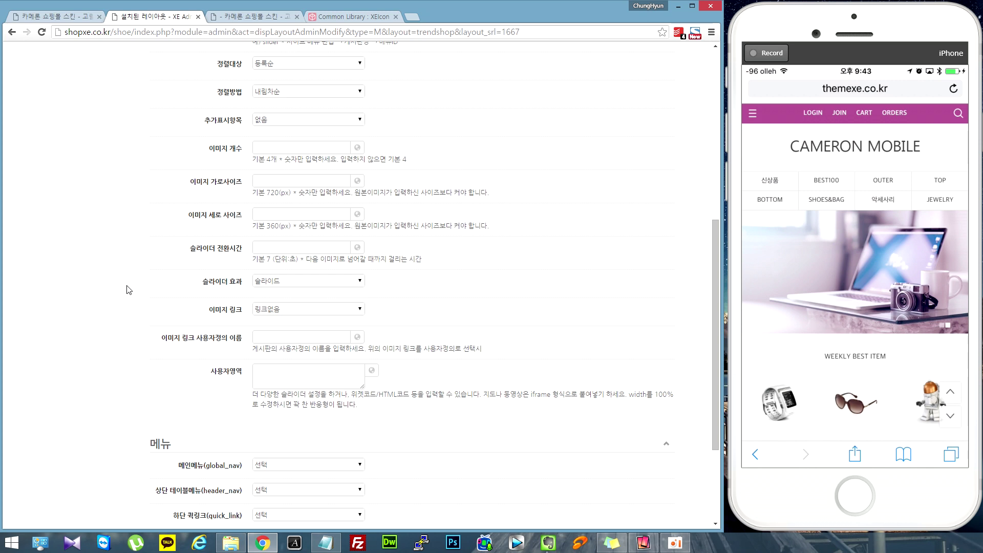
scroll(129, 290, "down", 1)
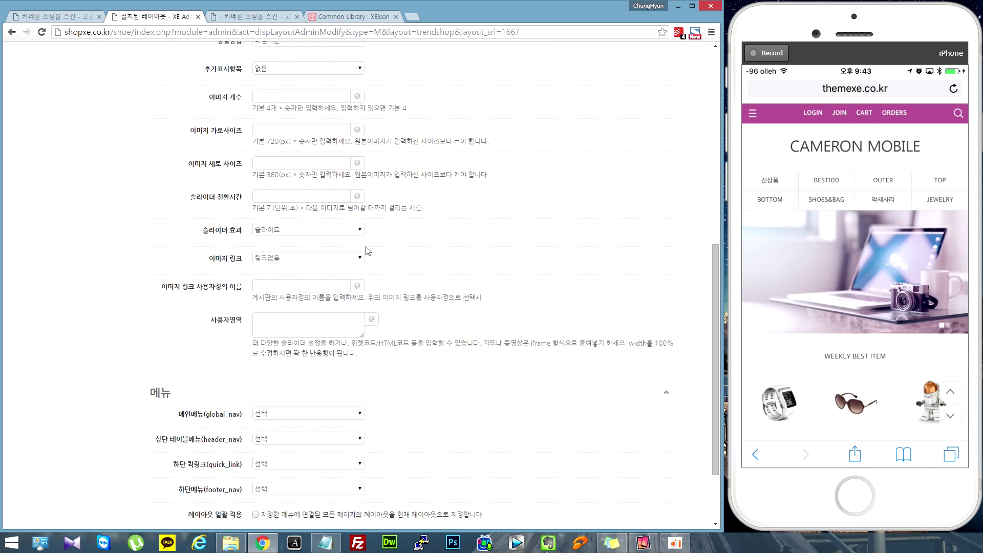
left_click(355, 231)
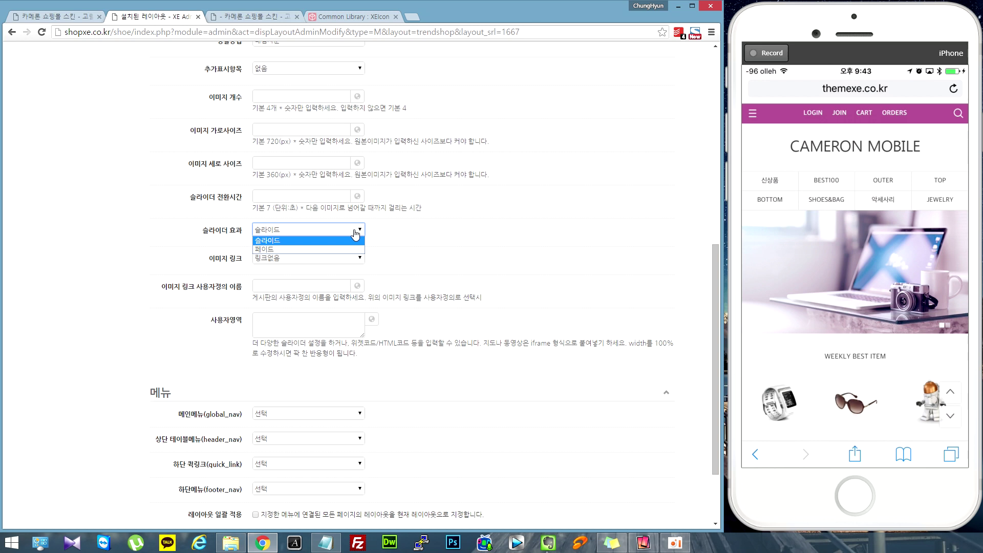
left_click(356, 230)
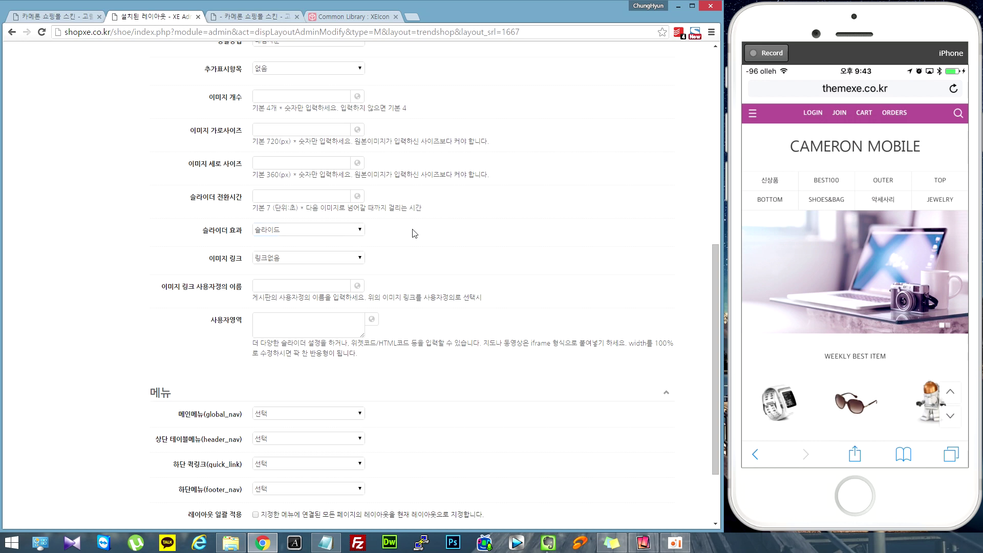
left_click(352, 229)
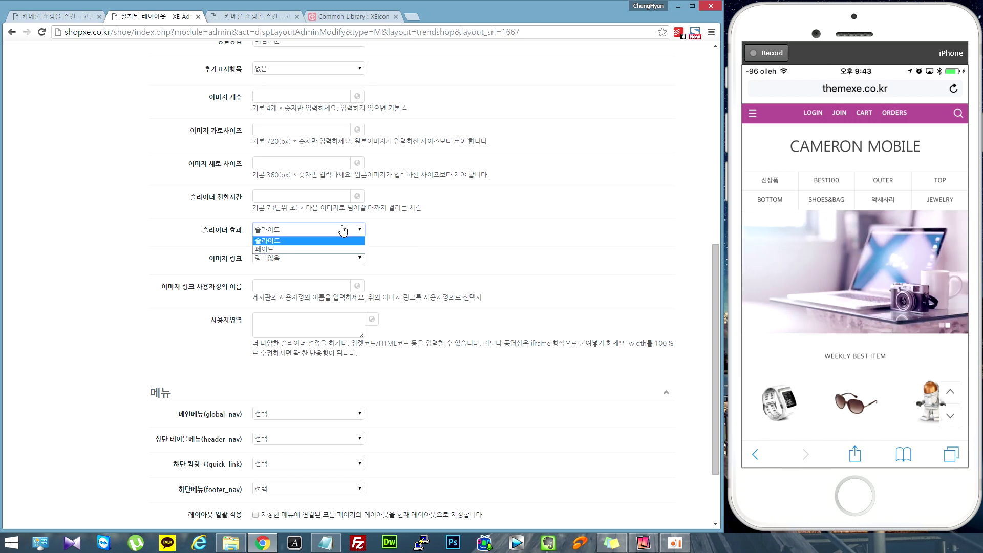
left_click(309, 243)
left_click(116, 260)
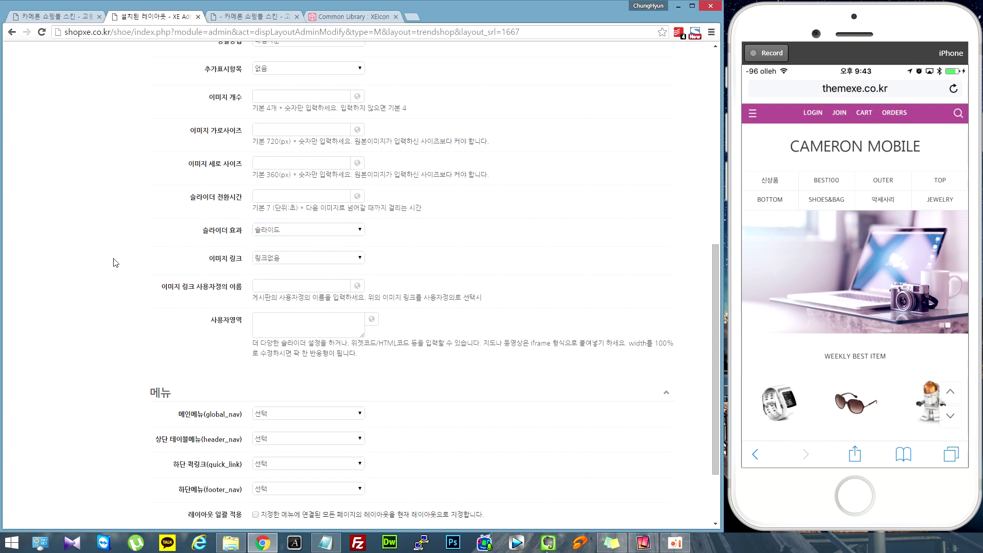
Check the image link choices for the slider and look over the custom area below them.
scroll(117, 262, "down", 1)
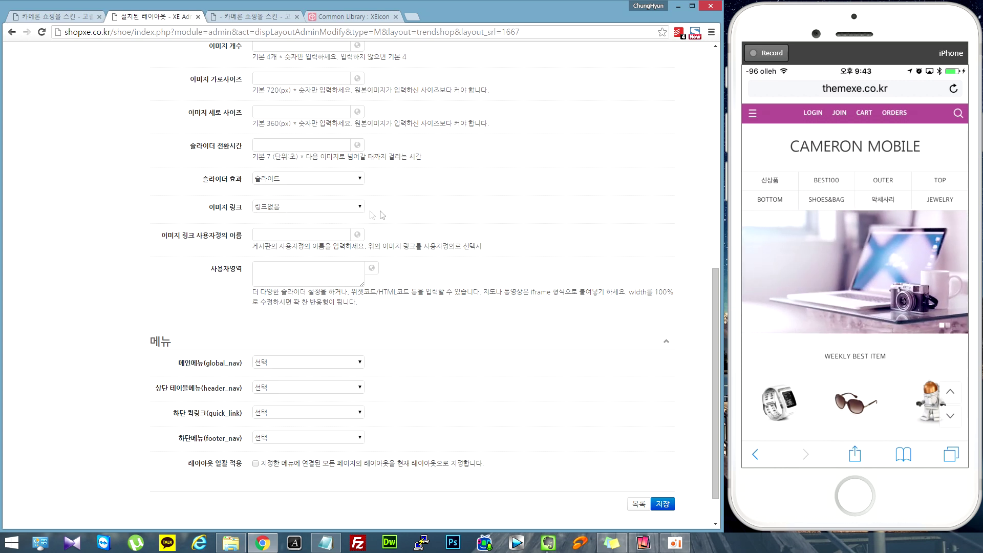
left_click(335, 209)
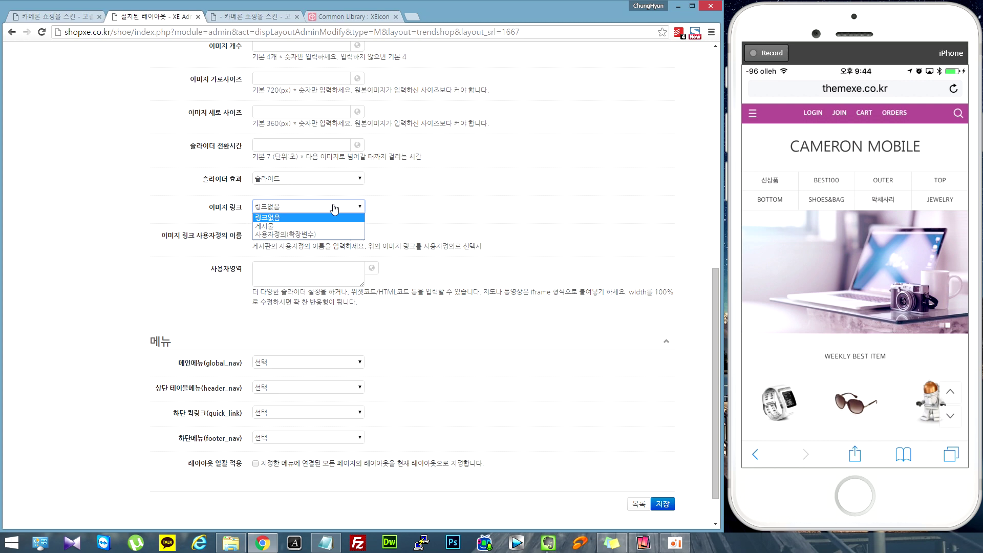
left_click(335, 207)
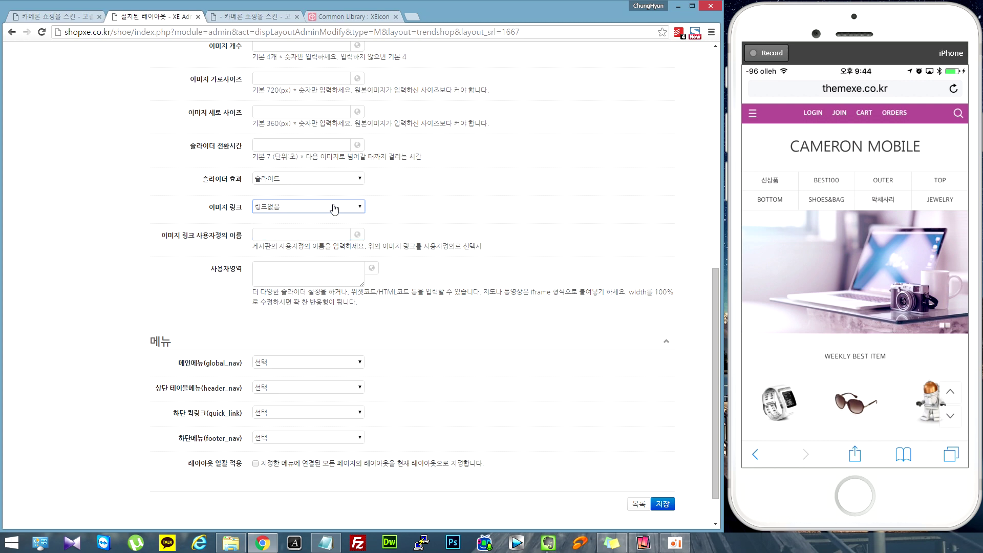
scroll(487, 237, "down", 1)
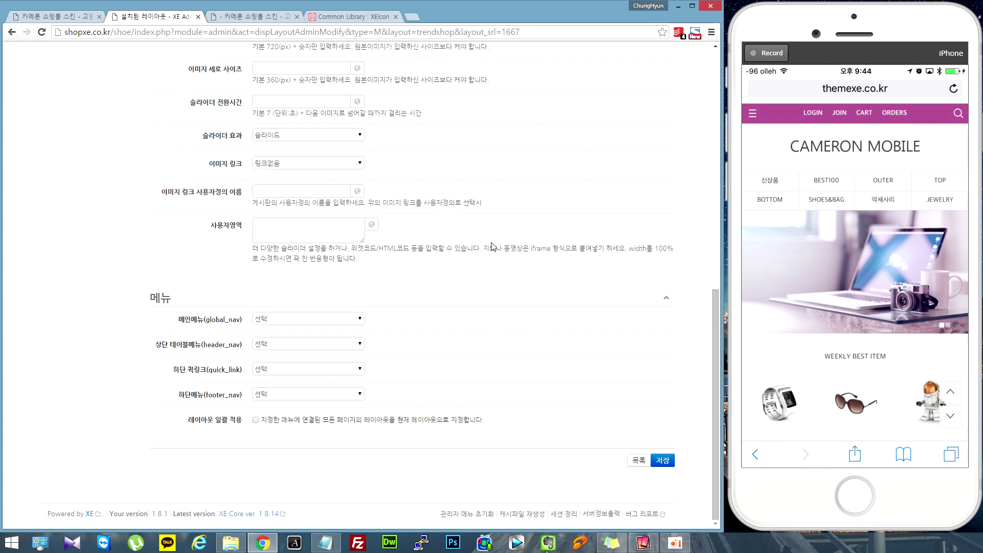
Open the sub layout's footer information settings and examine the customer centre left information field and its HTML input note.
scroll(499, 308, "up", 1)
scroll(501, 306, "up", 8)
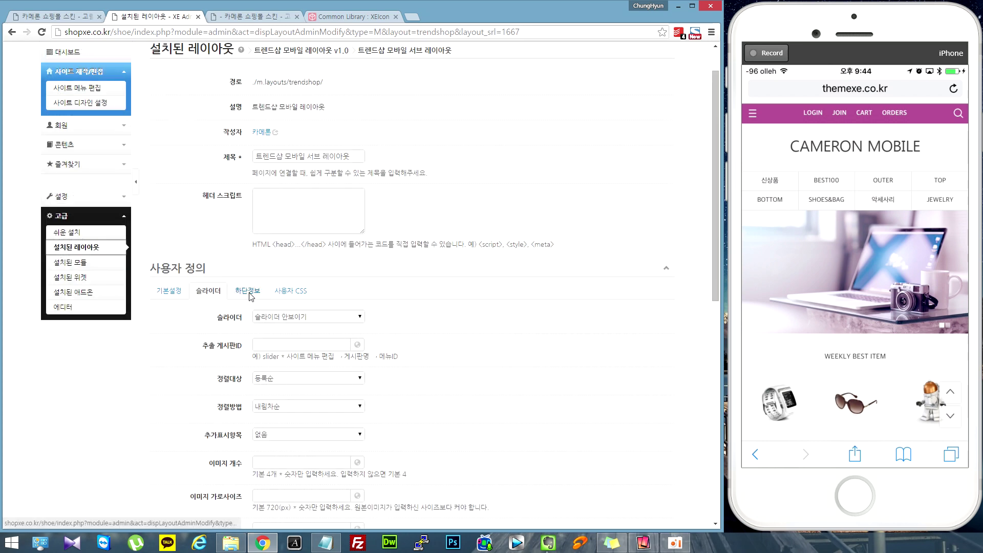
left_click(250, 295)
scroll(429, 301, "down", 2)
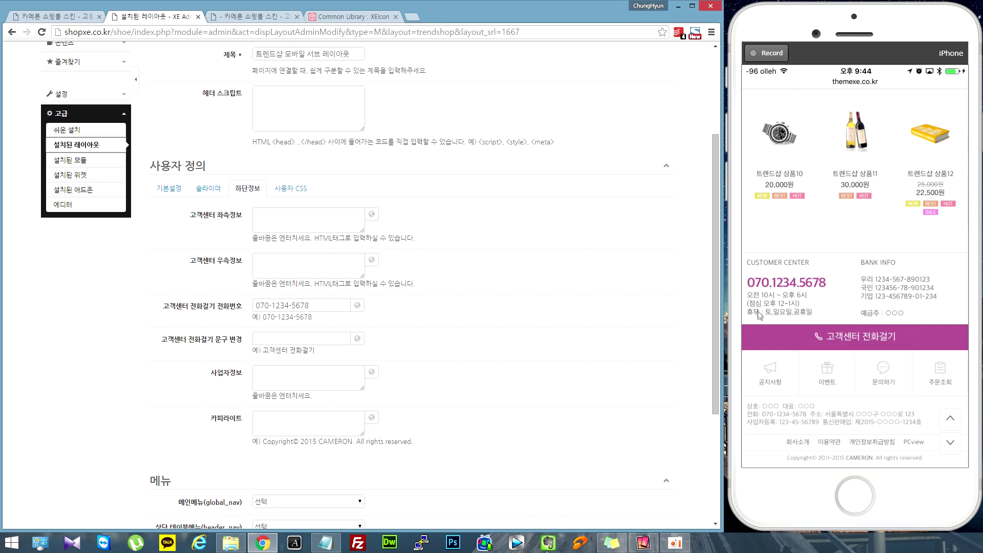
left_click(326, 221)
left_click(284, 221)
left_click_drag(257, 241, 308, 238)
left_click(260, 228)
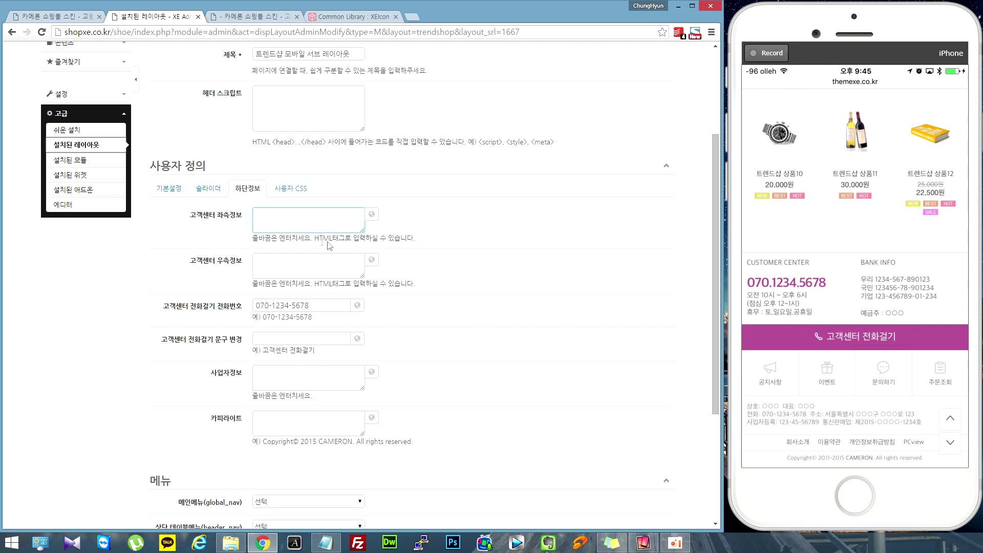
left_click_drag(317, 238, 411, 239)
left_click(423, 240)
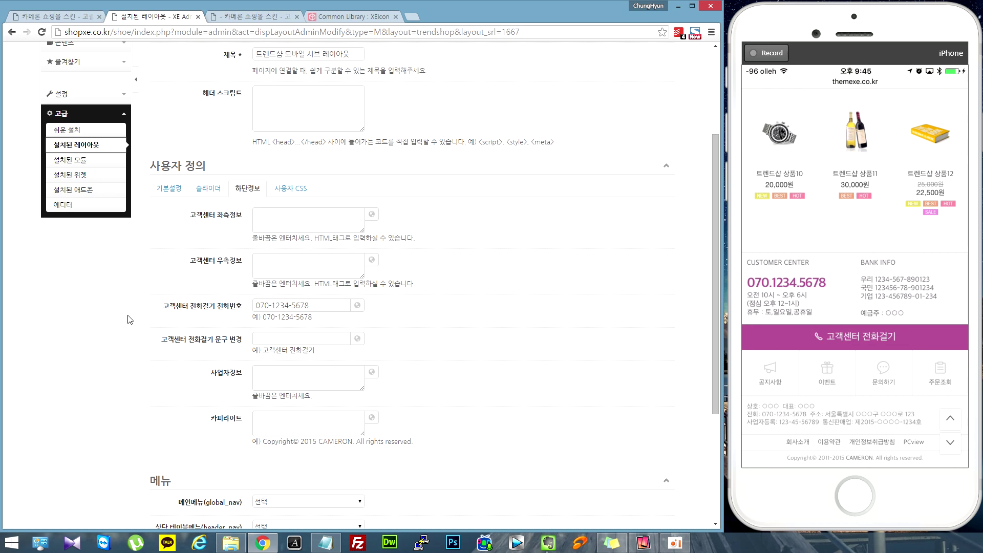
Examine the phone number field for the customer centre call button in the footer information settings.
scroll(130, 320, "down", 1)
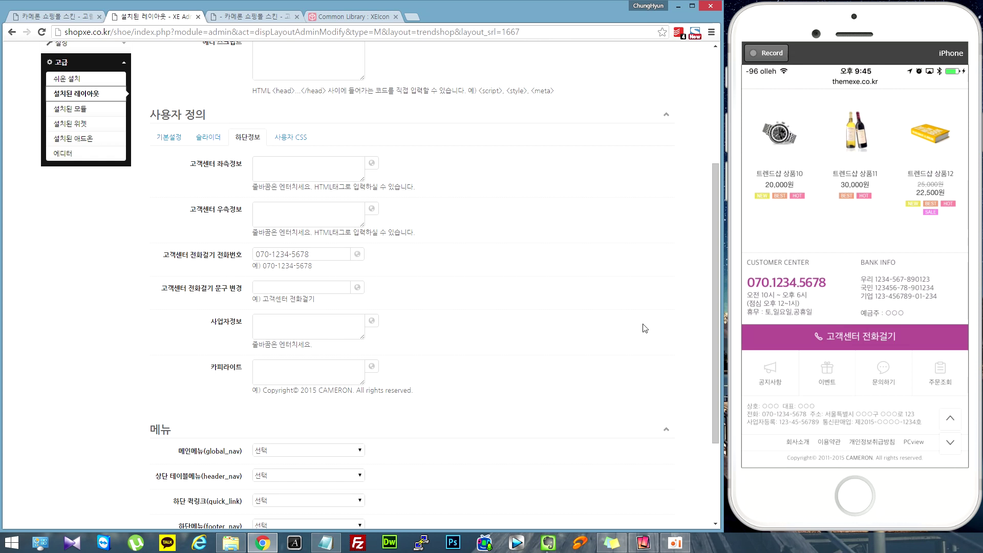
triple_click(318, 258)
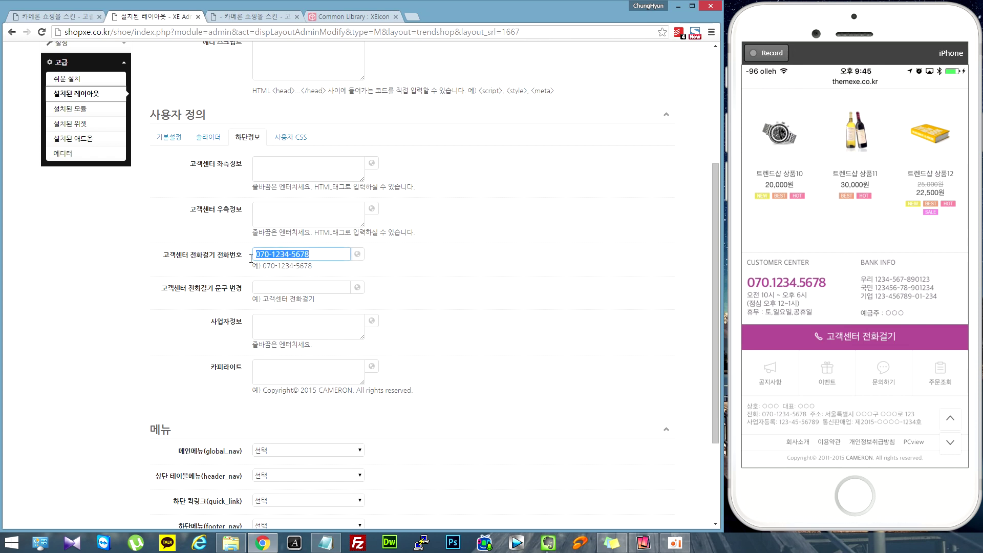
left_click(695, 276)
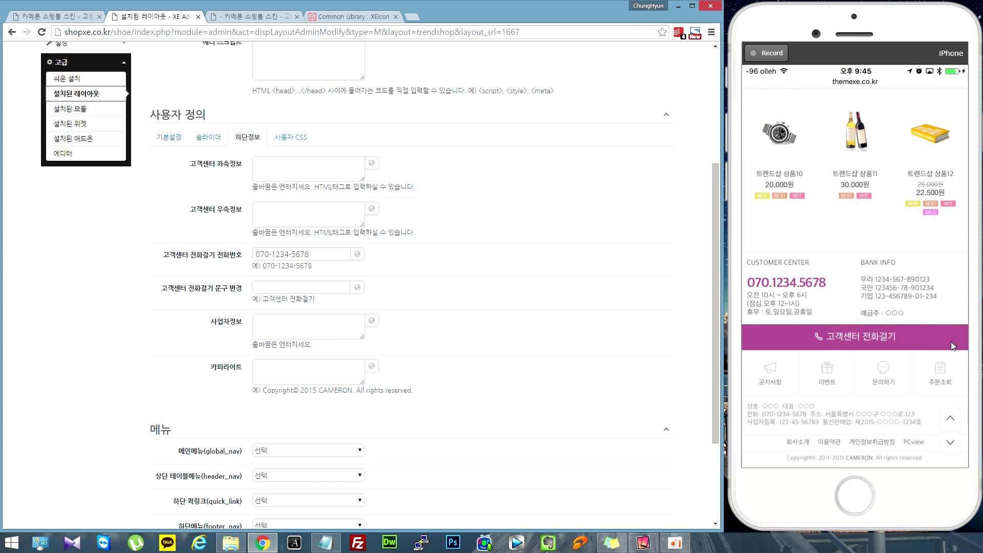
Examine the footer information fields for the call button's phone number, the business information and the copyright text.
left_click(325, 254)
left_click(512, 290)
left_click(270, 325)
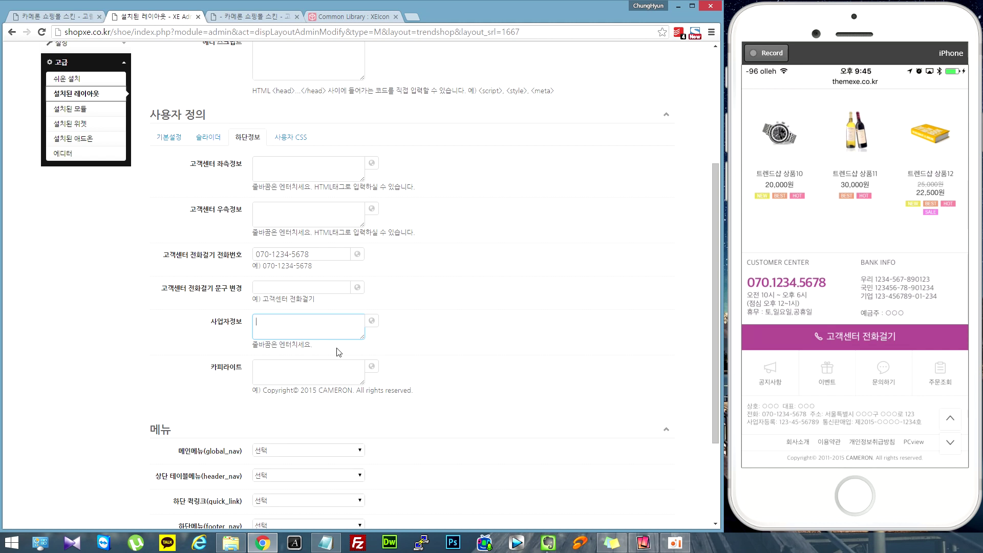
left_click(499, 339)
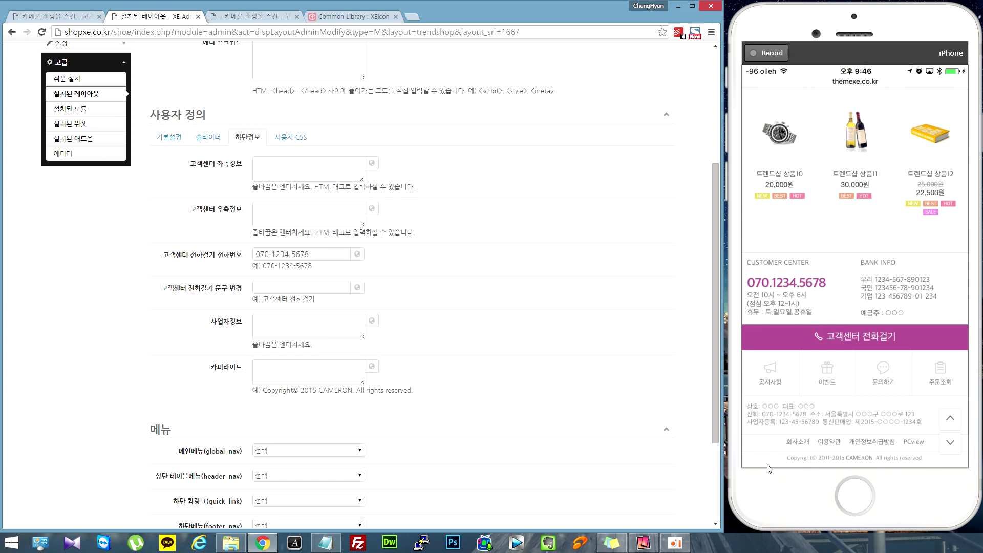
left_click(263, 366)
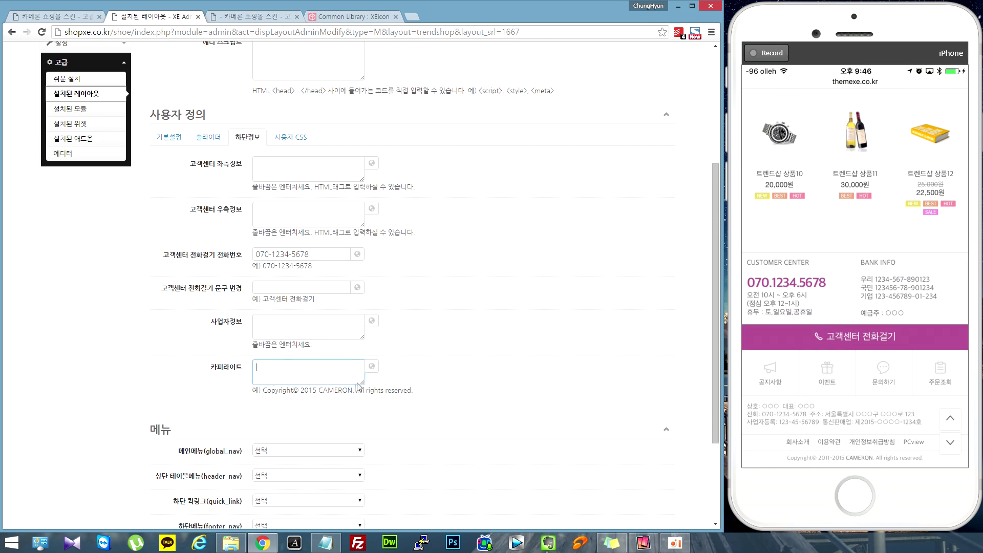
left_click(685, 385)
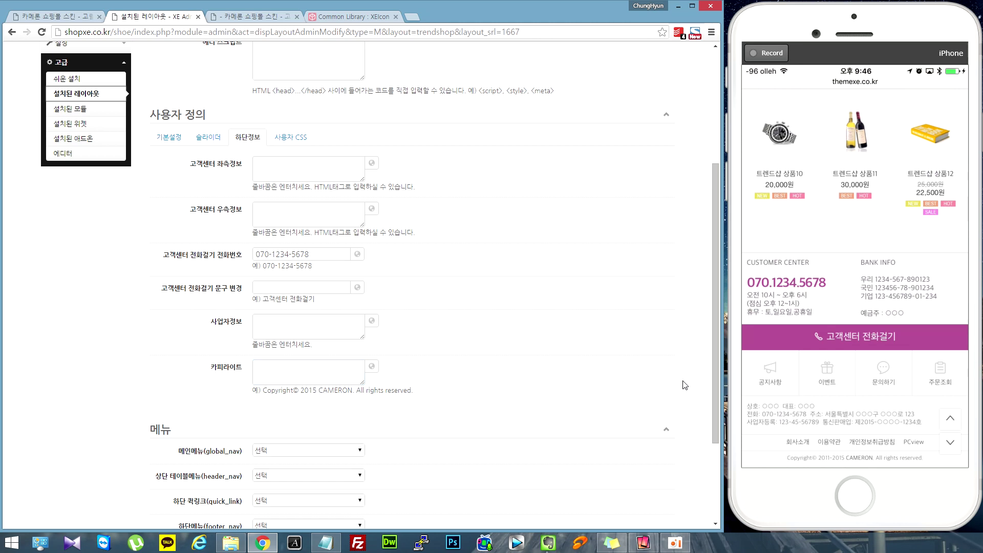
Open the sub layout's custom CSS settings and examine the CSS edit field and its example.
scroll(685, 385, "up", 2)
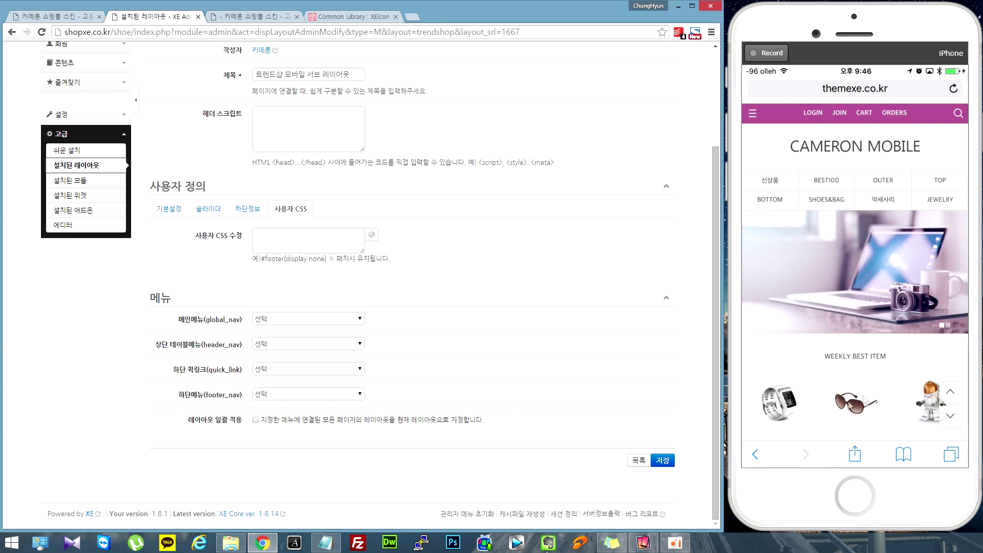
left_click(820, 378)
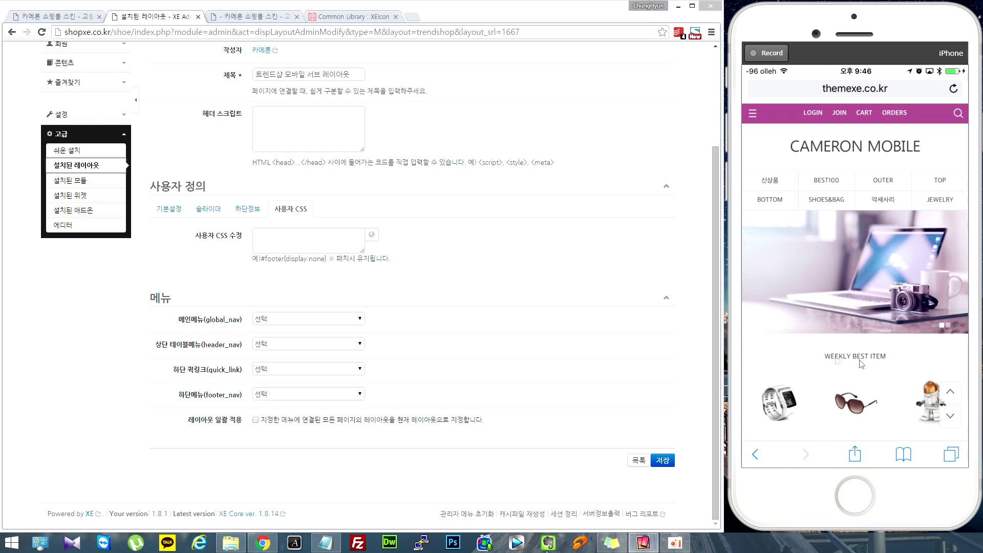
left_click(683, 343)
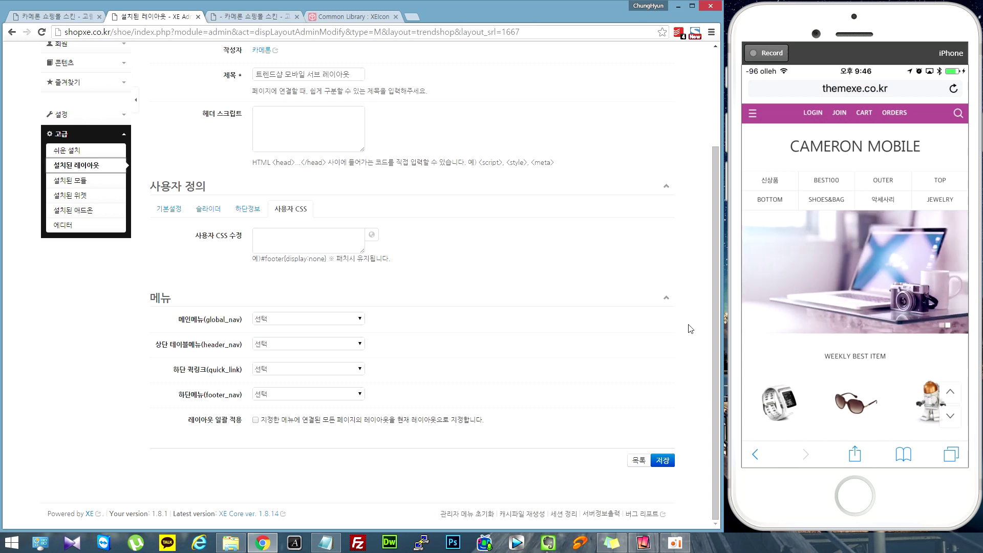
left_click(302, 244)
left_click(139, 283)
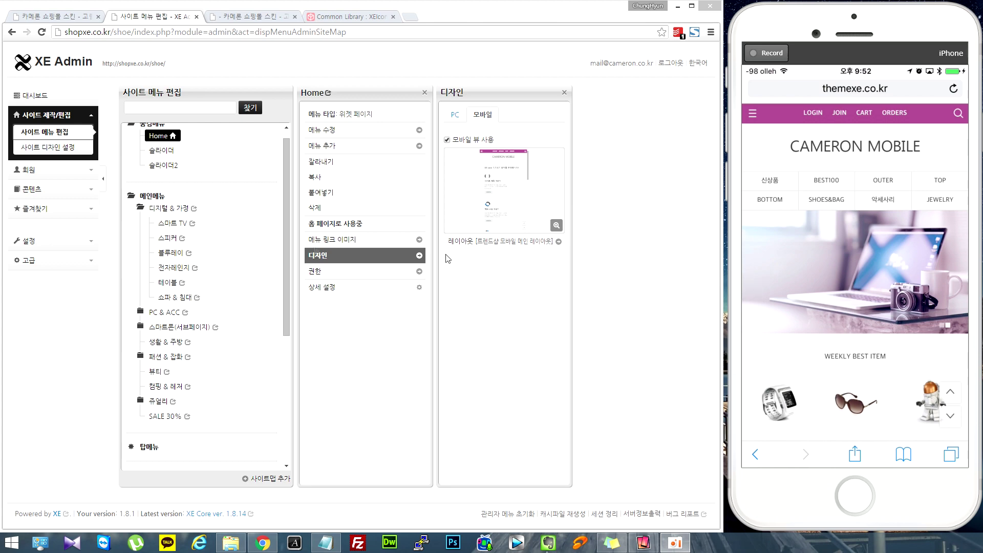
Open the settings of the trendshop mobile main layout from the installed mobile layouts and find its menu assignments.
left_click(70, 262)
left_click(56, 296)
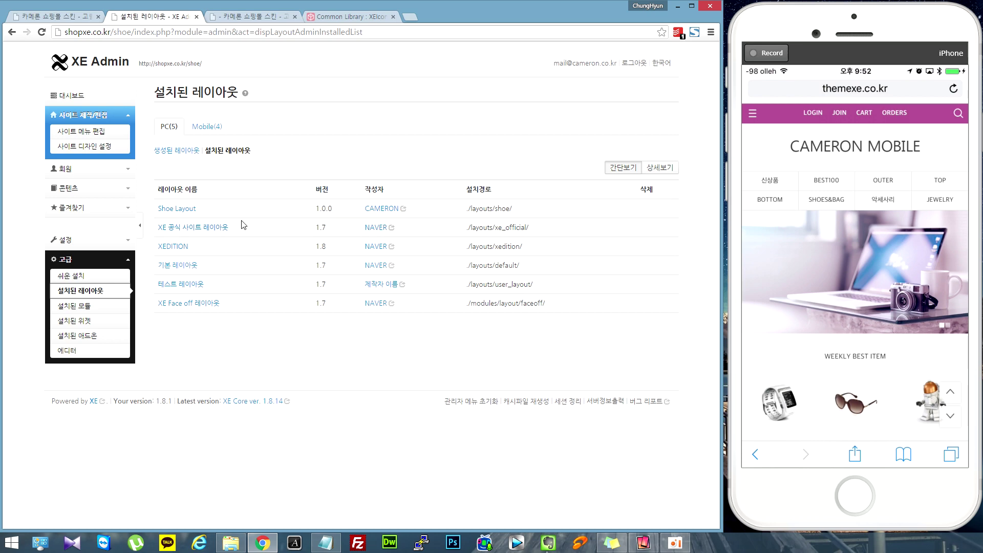
left_click(214, 127)
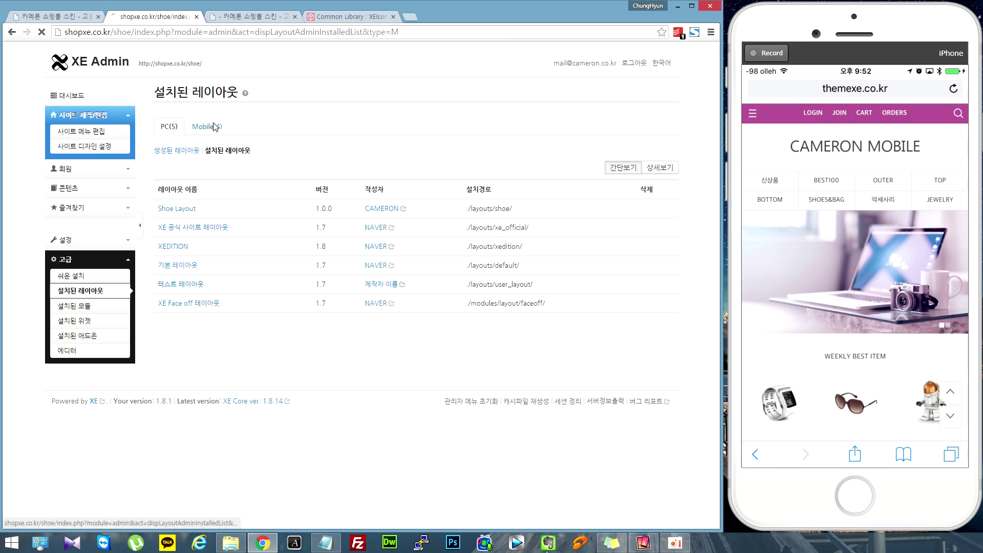
left_click(208, 267)
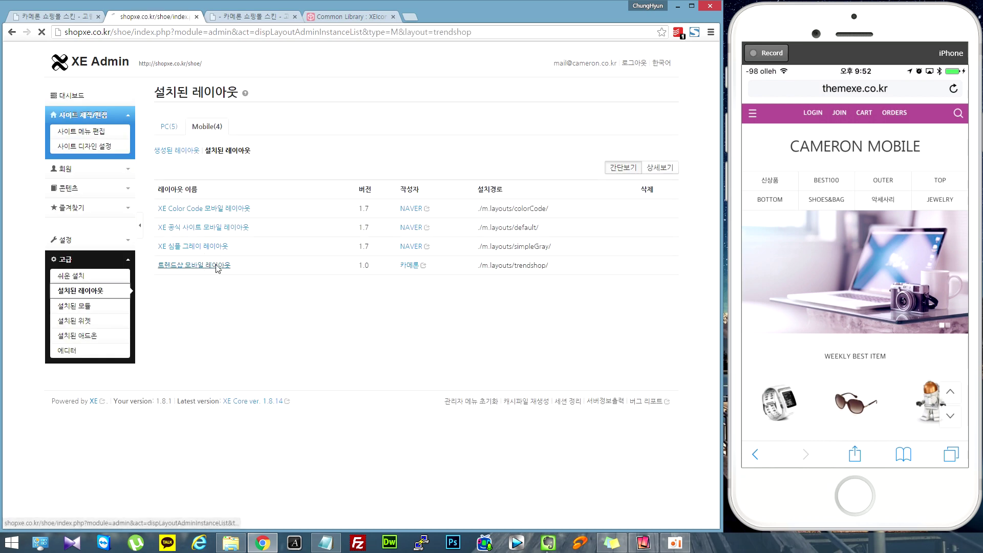
left_click(509, 164)
scroll(224, 310, "down", 10)
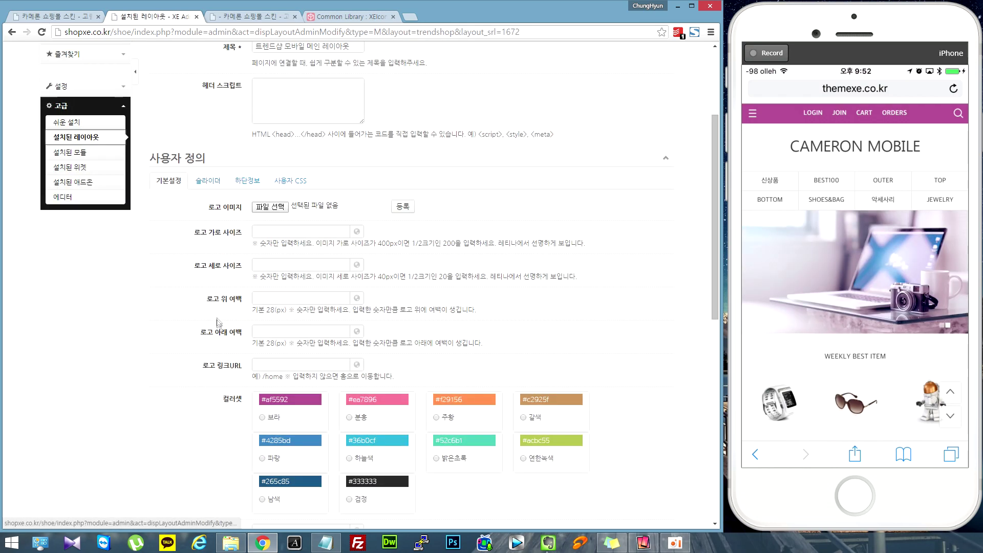
scroll(224, 309, "down", 1)
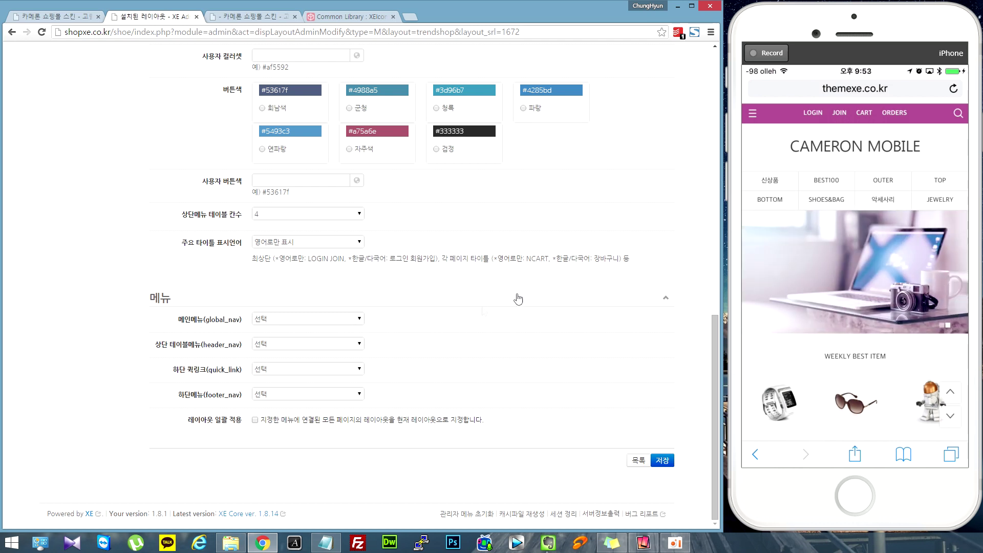
Examine the footer area and the slide-out category menu on the mobile demo site, then close the menu.
left_click(757, 115)
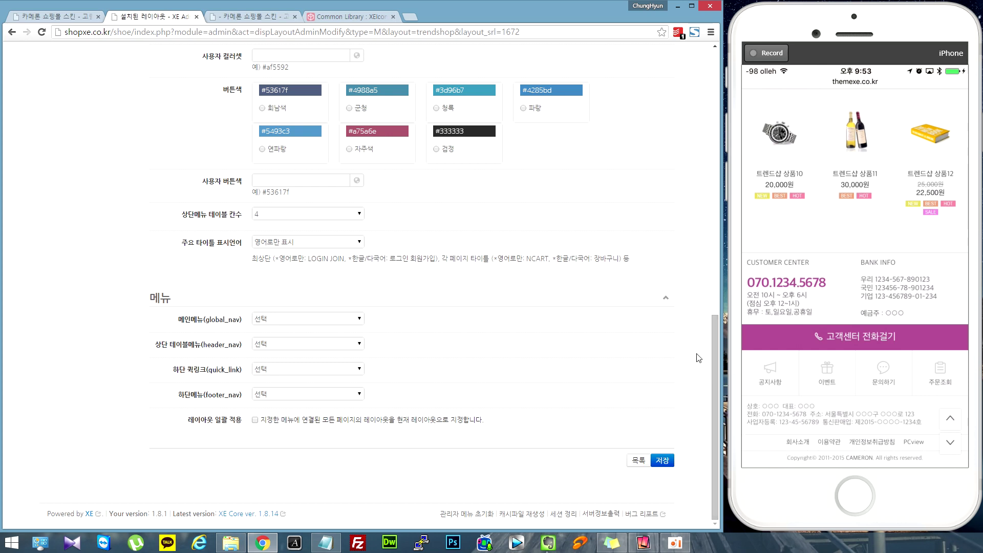
scroll(794, 287, "up", 10)
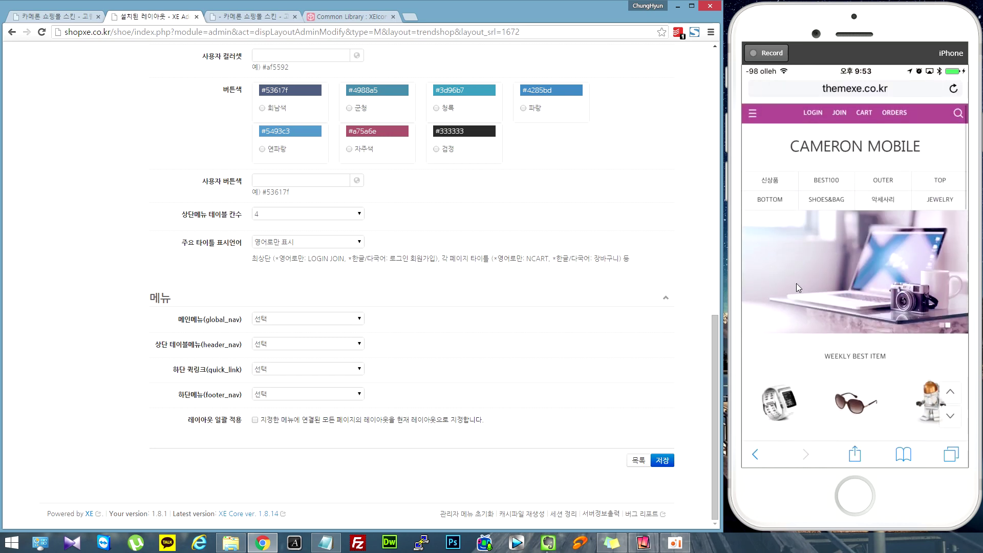
left_click(752, 115)
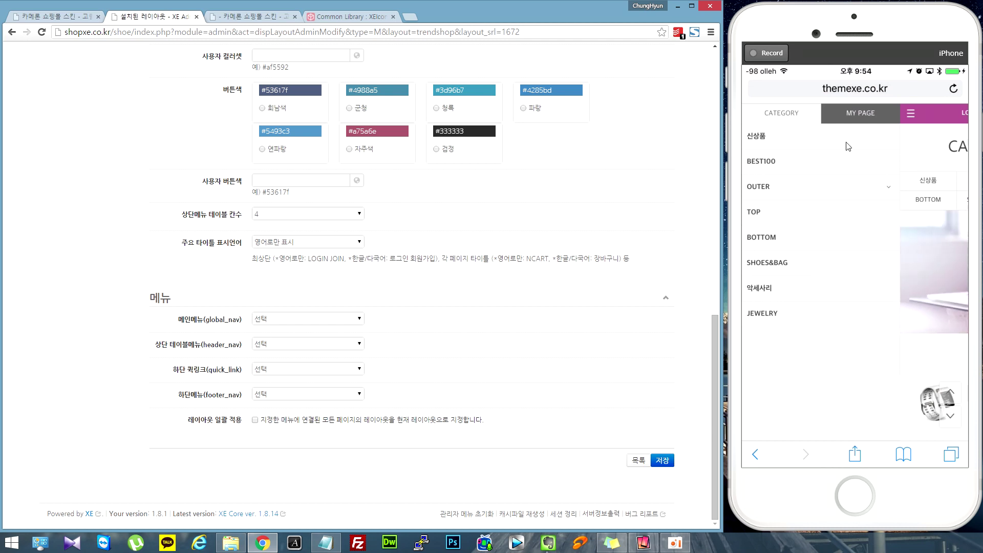
left_click(815, 315)
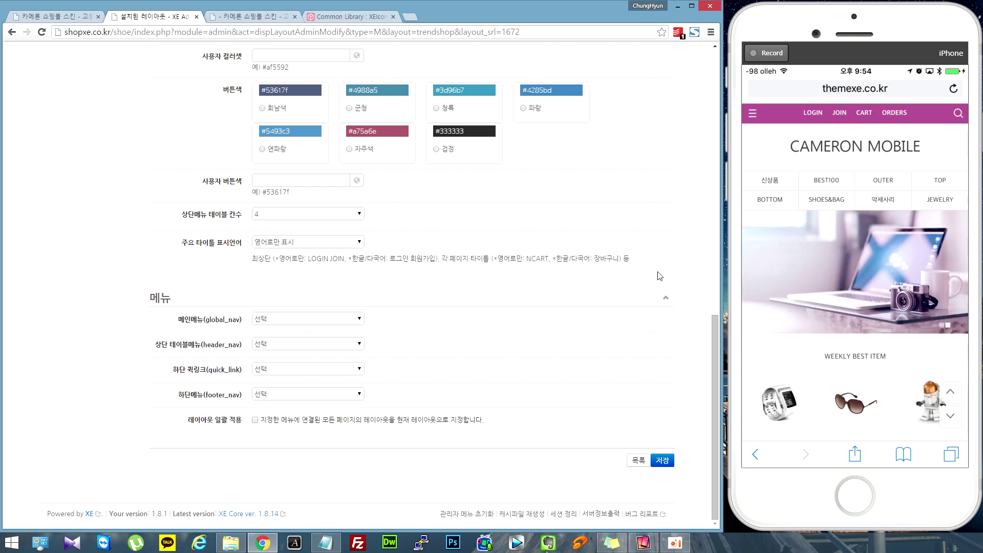
Assign 메인메뉴 as the main layout's main menu (global_nav).
left_click(330, 322)
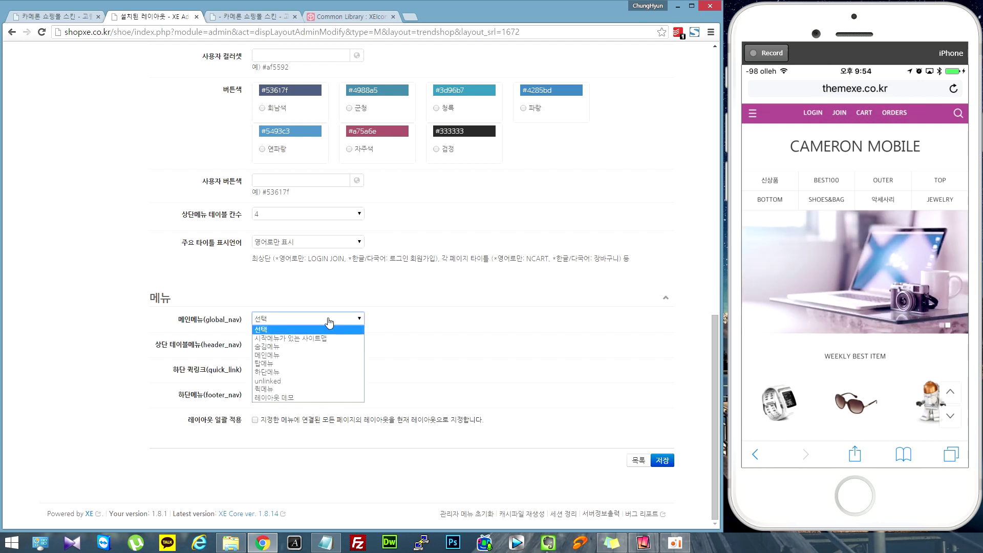
left_click(311, 355)
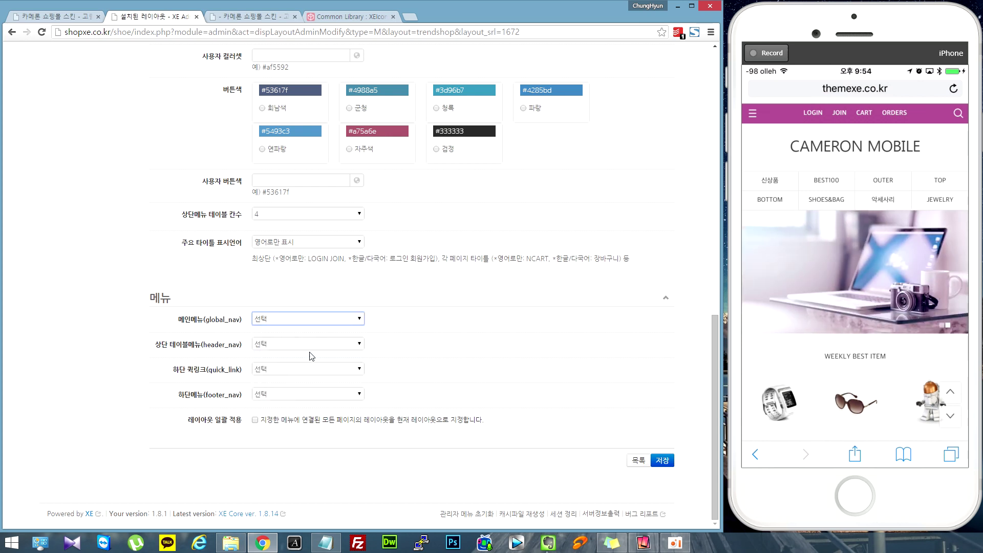
left_click(690, 319)
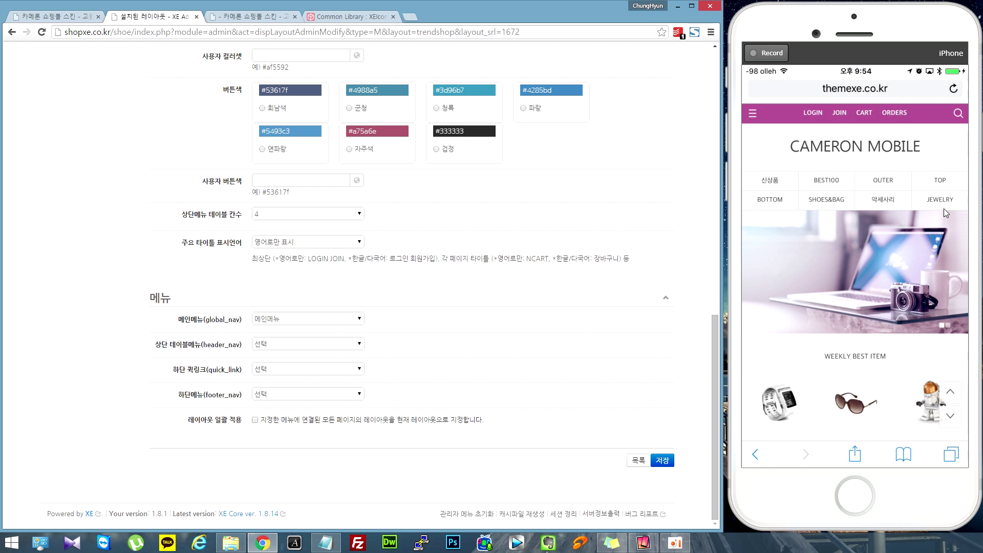
Look at the main menu and its submenus on the SHOE shop's PC home page.
left_click(60, 18)
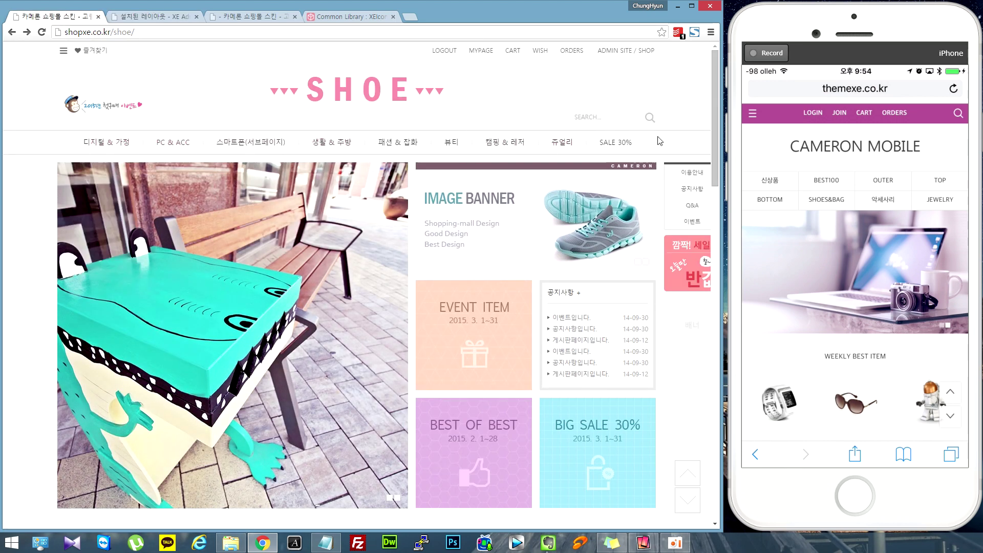
mouse_move(108, 151)
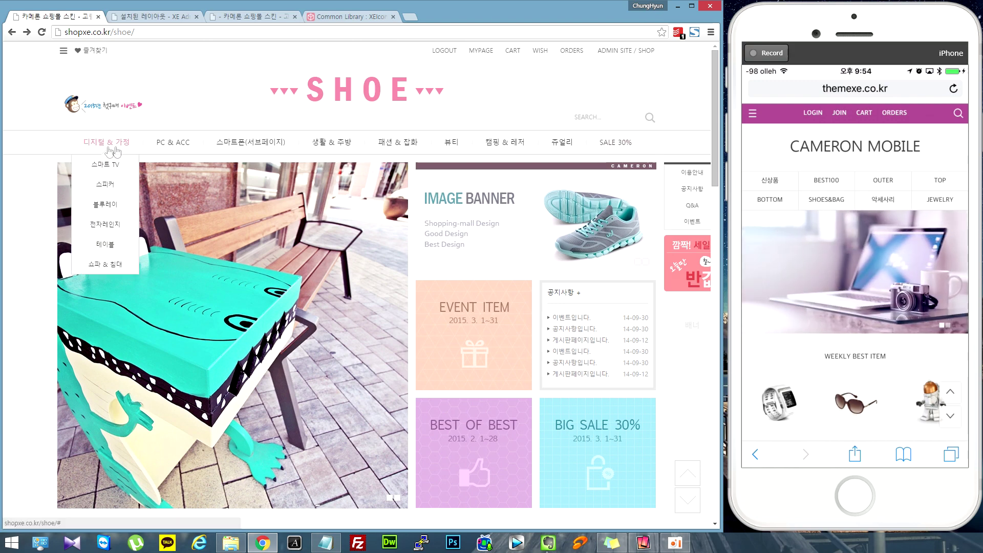
mouse_move(234, 145)
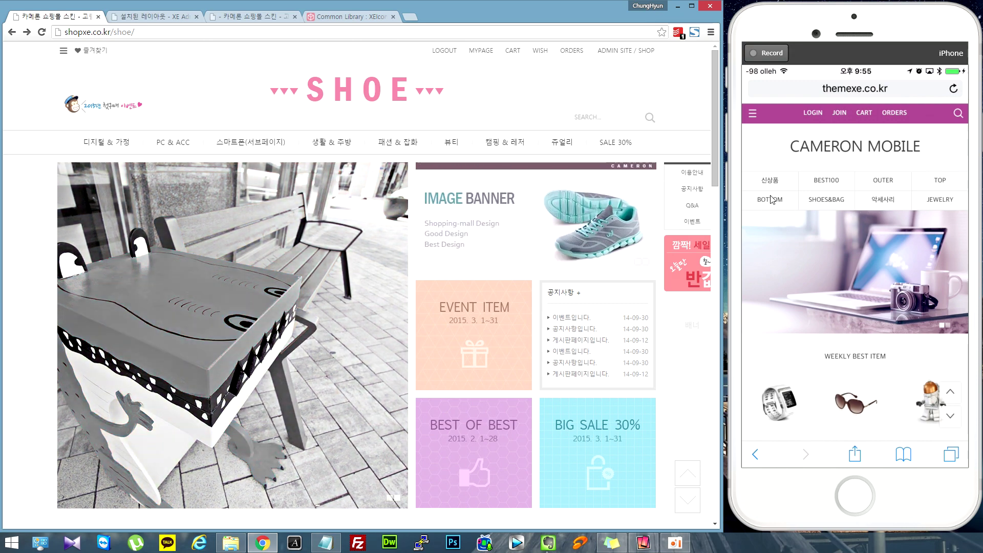
Return to the layout settings, assign 메인메뉴 as the top table menu (header_nav) and save the main layout.
left_click(148, 17)
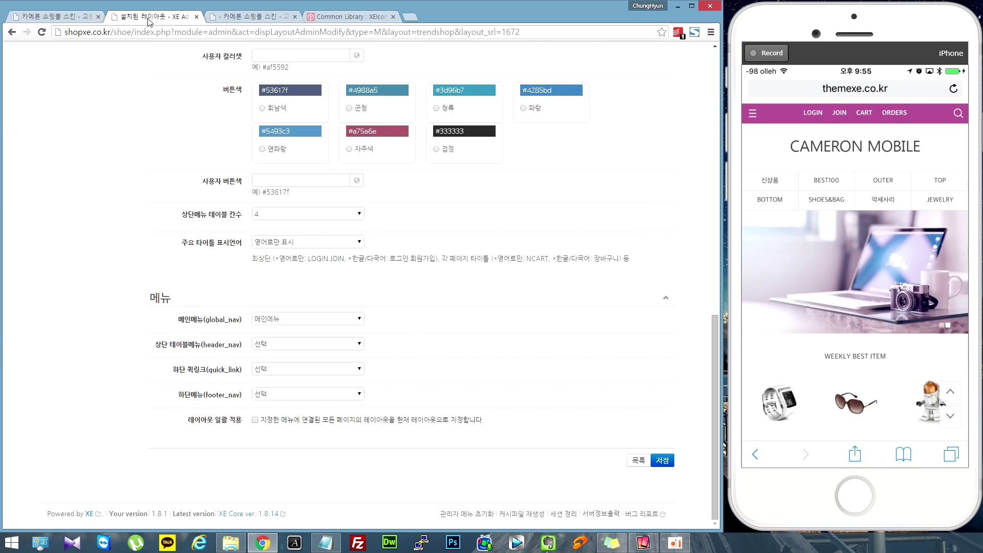
left_click(294, 345)
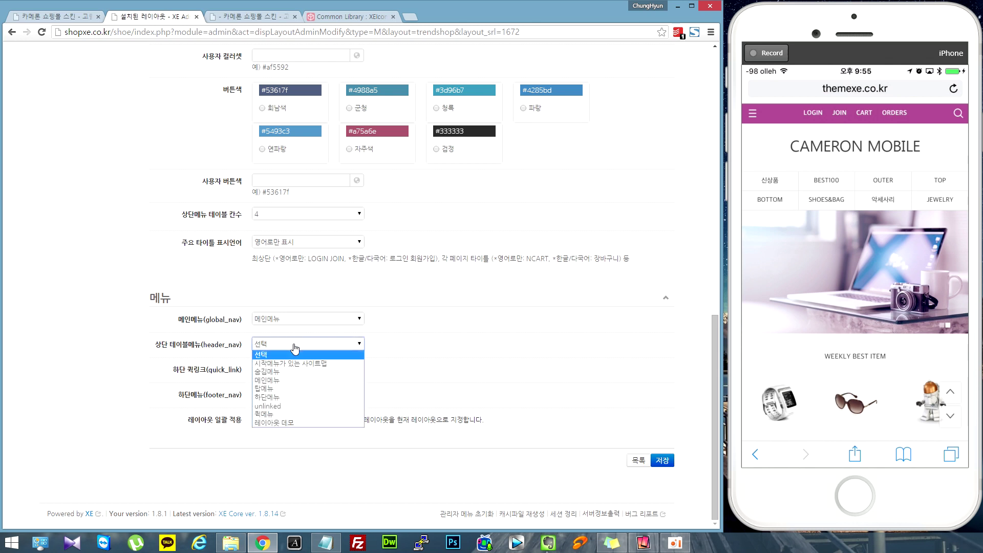
left_click(290, 382)
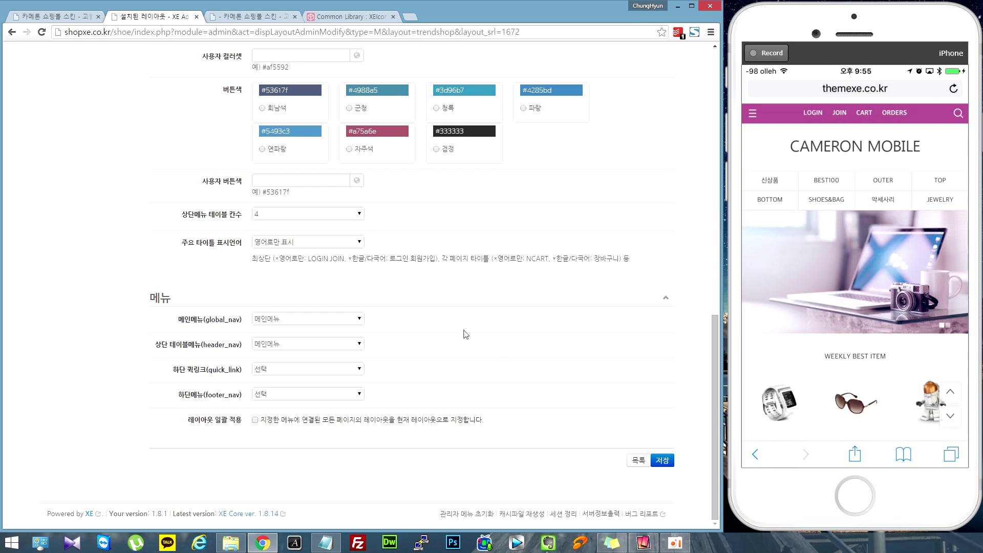
left_click(662, 461)
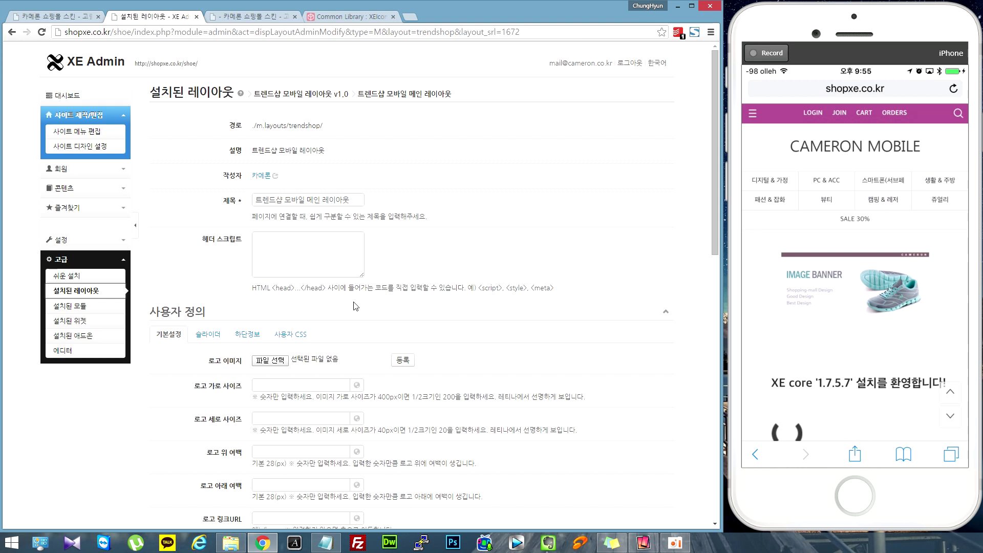
Reopen the settings of the trendshop mobile main layout from the installed mobile layouts.
left_click(74, 296)
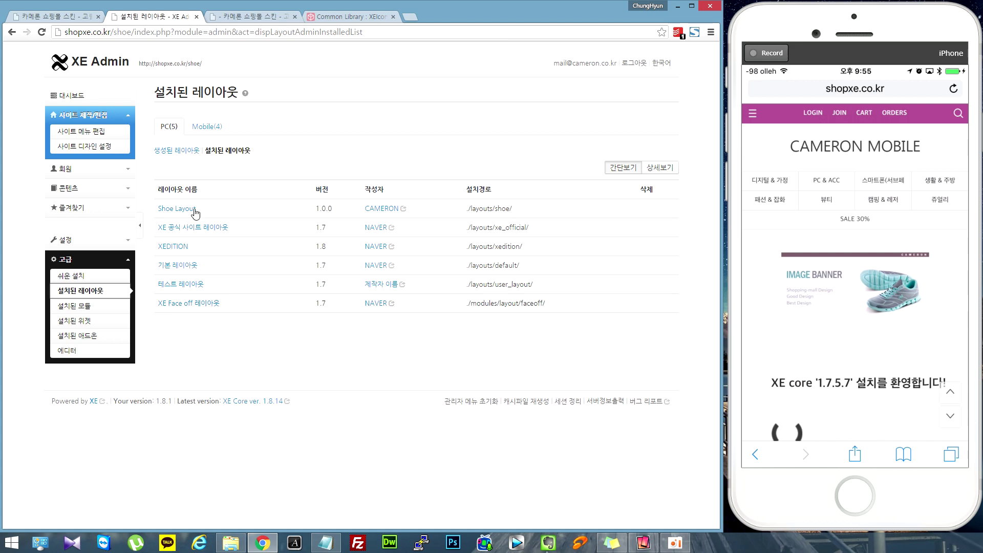
left_click(212, 131)
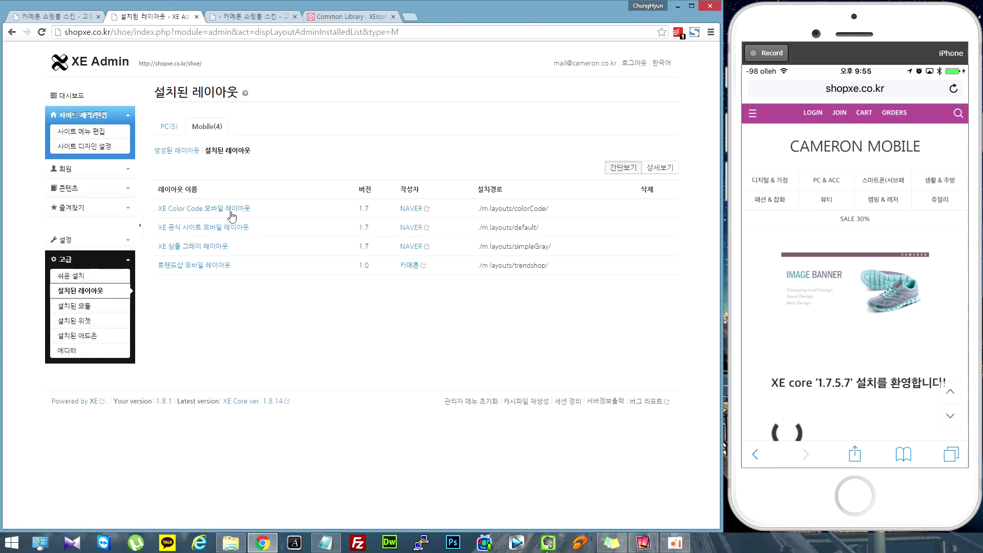
left_click(212, 267)
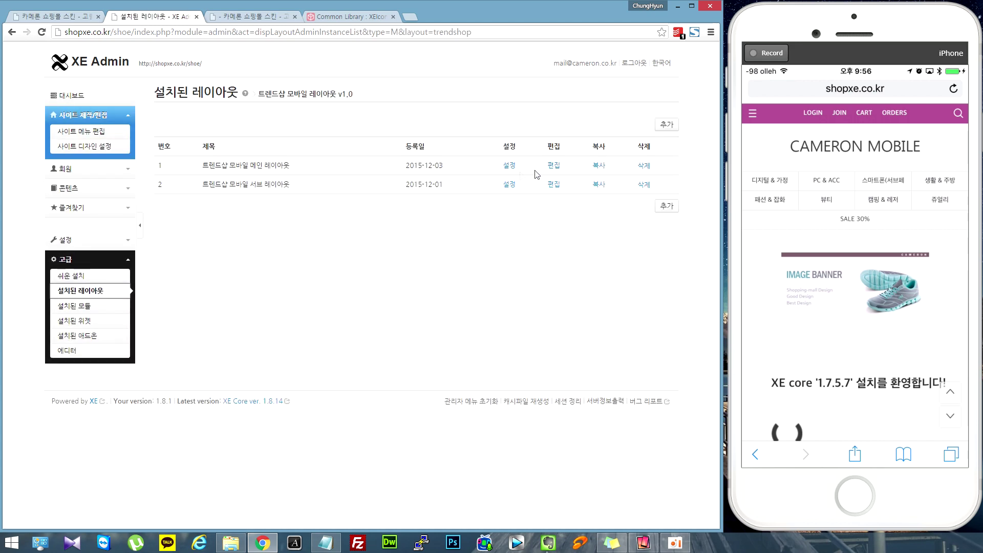
left_click(509, 166)
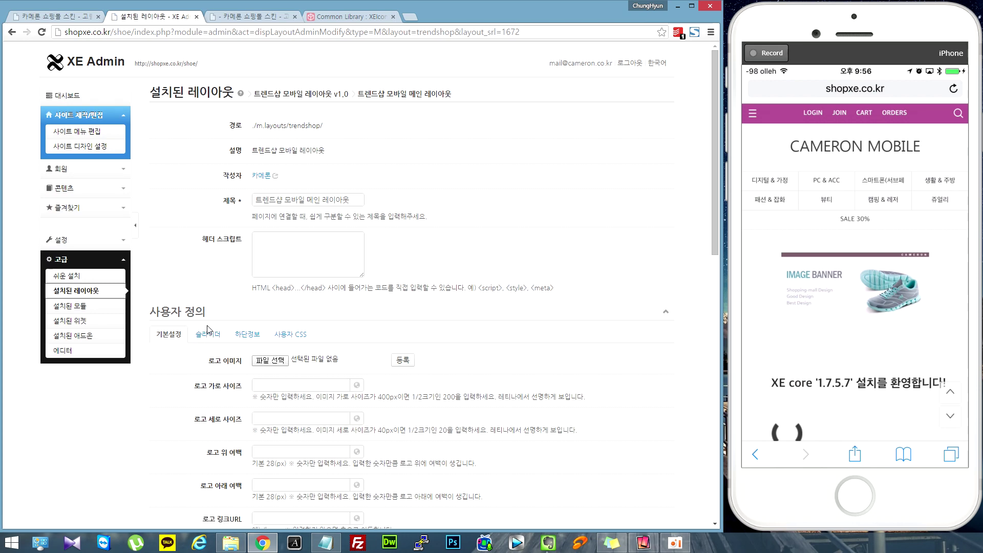
Set the top menu table's column count to 3 in the main layout's basic settings and save.
scroll(207, 330, "down", 10)
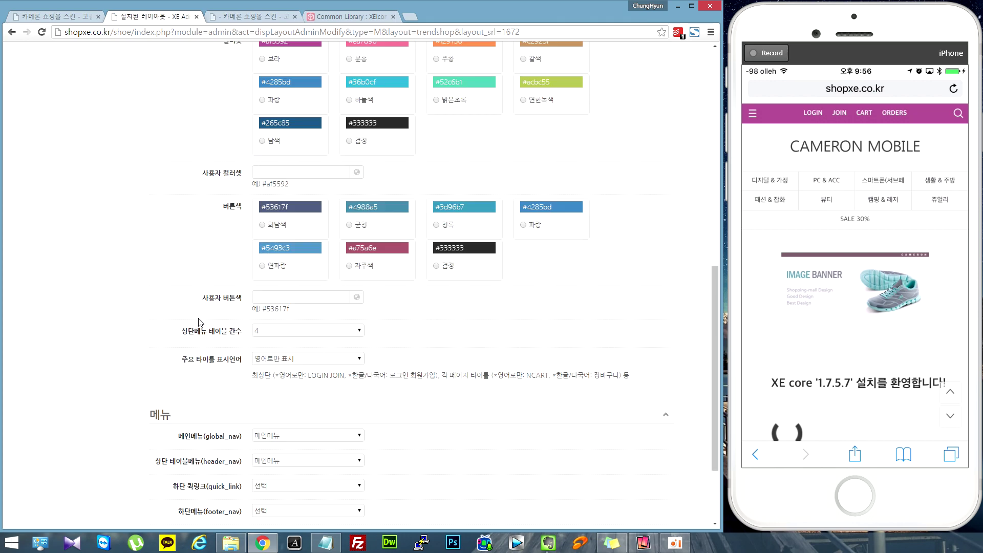
scroll(200, 323, "down", 1)
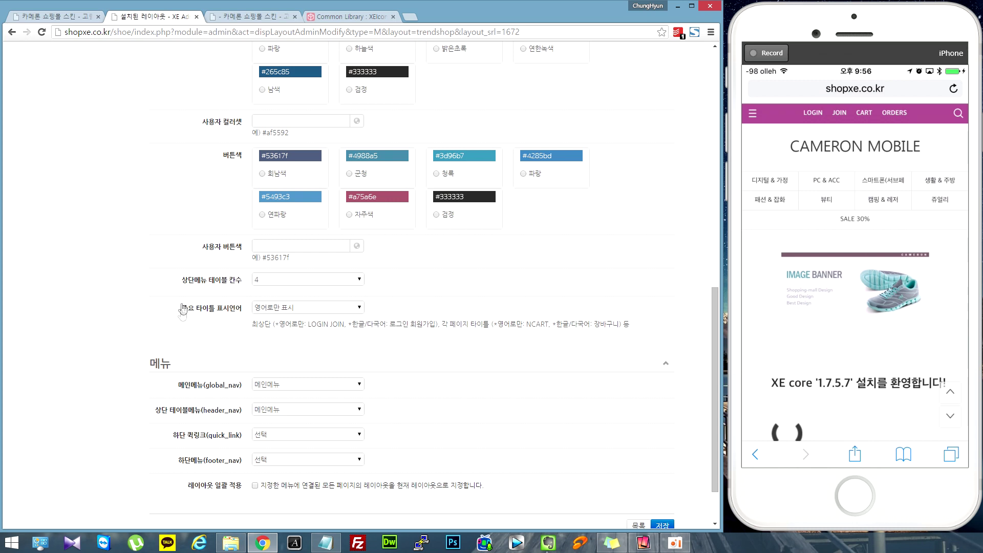
left_click(301, 282)
left_click(276, 315)
left_click(525, 289)
left_click(665, 525)
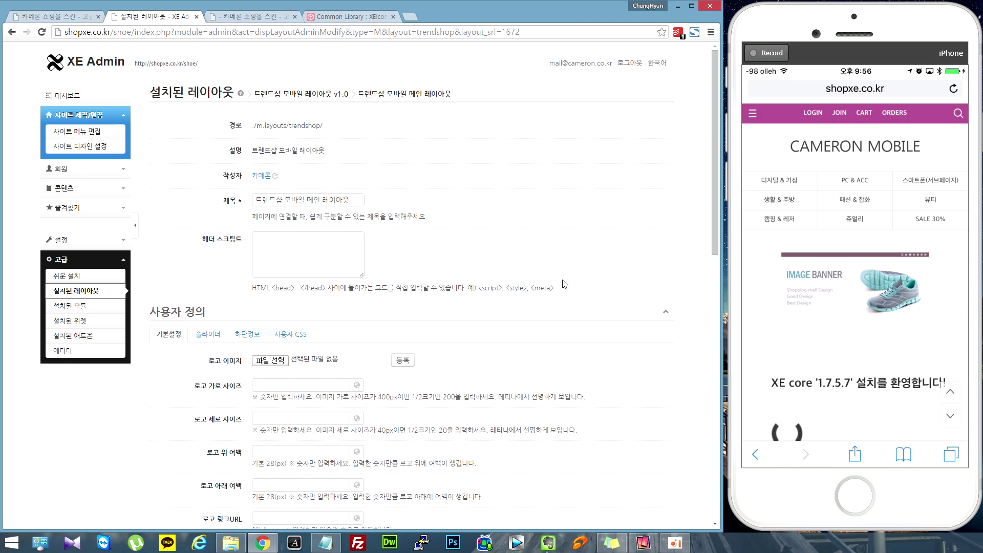
scroll(594, 303, "down", 10)
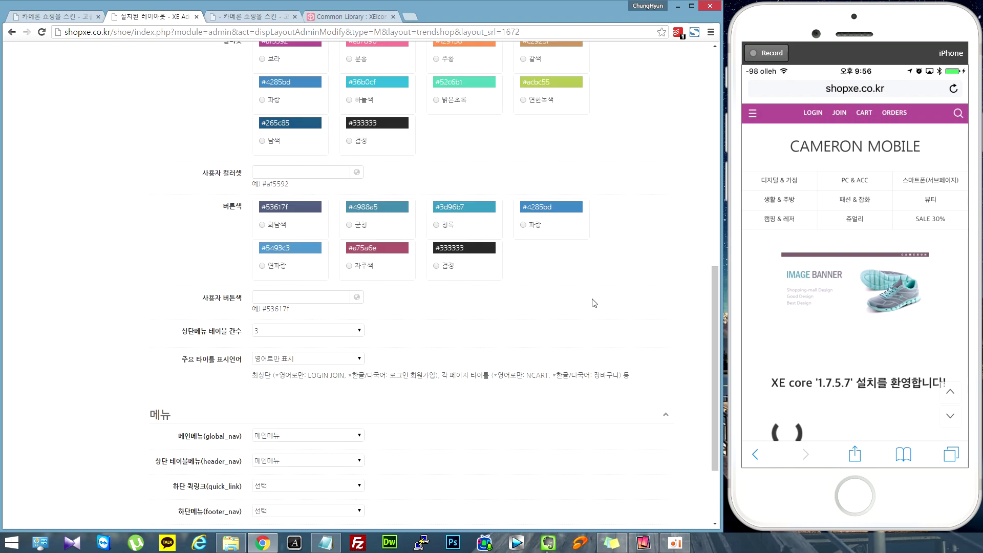
Add a new sitemap named 하단 퀵링크 in the site menu editor.
scroll(594, 303, "down", 2)
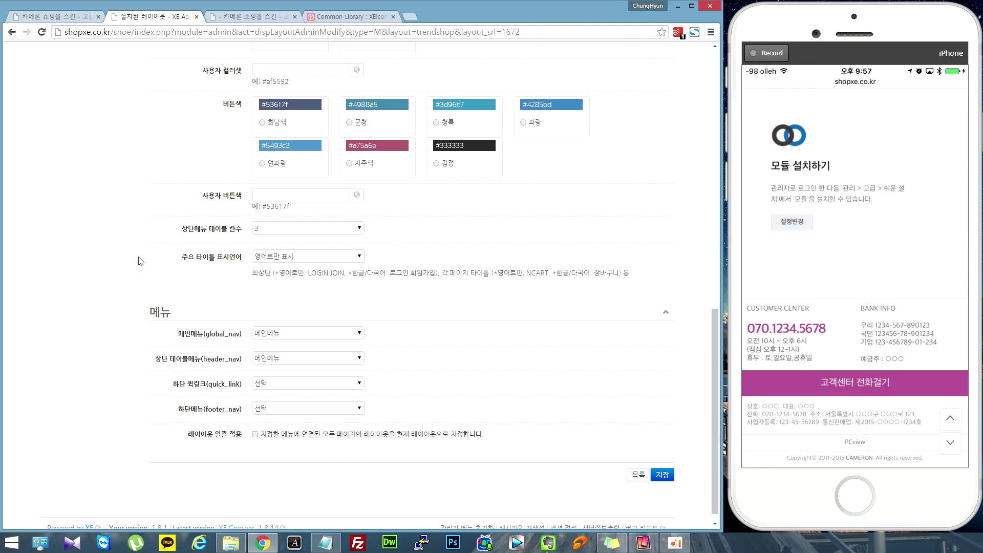
scroll(115, 249, "up", 20)
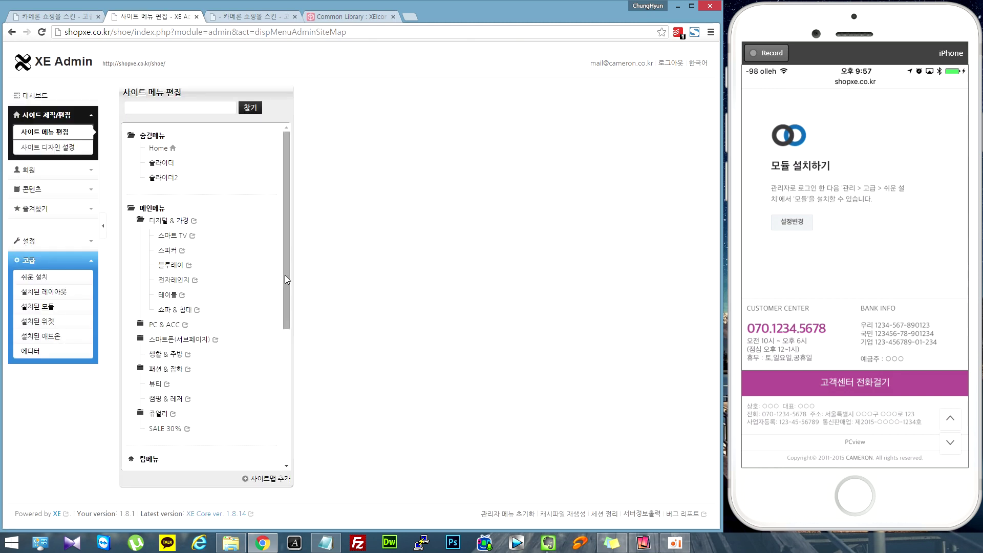
scroll(285, 275, "down", 5)
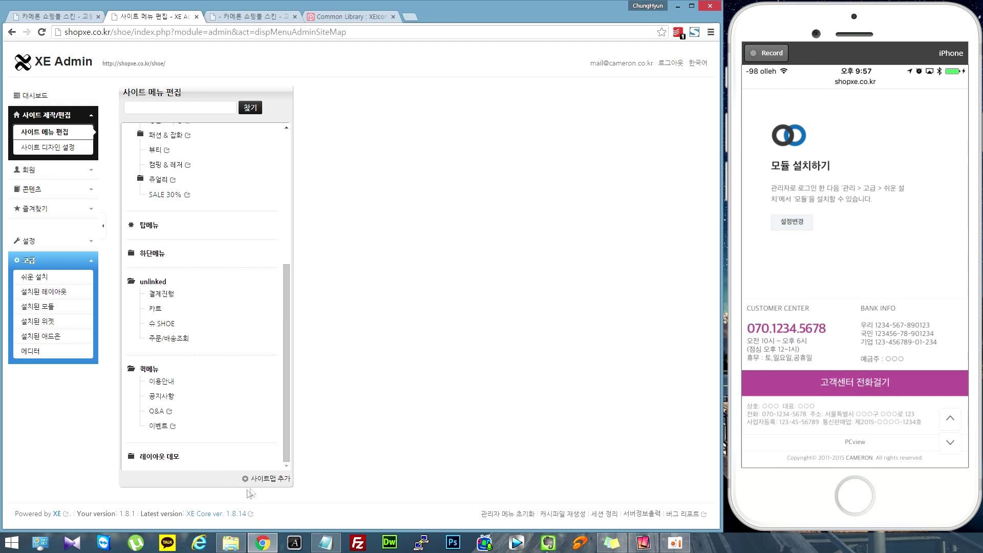
left_click(271, 480)
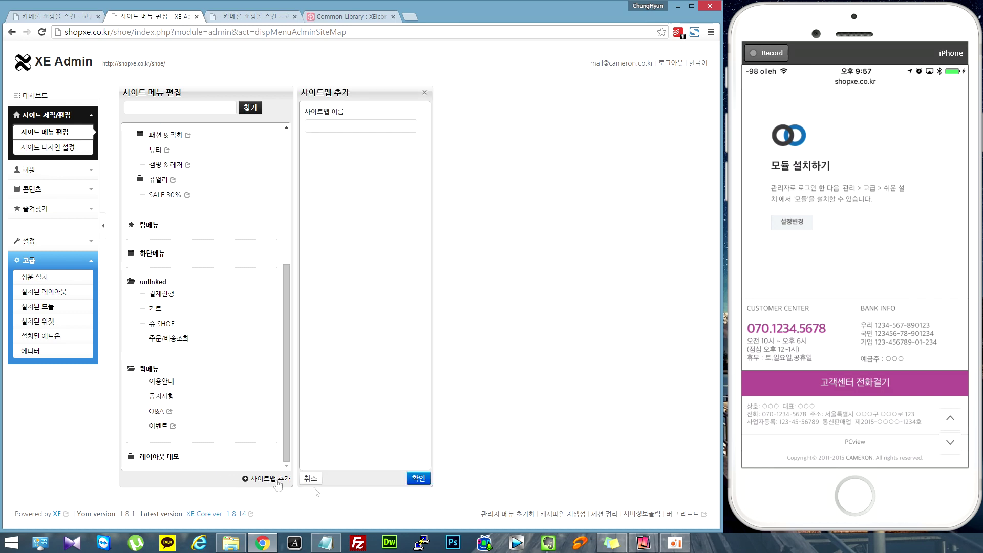
left_click(338, 128)
type("한")
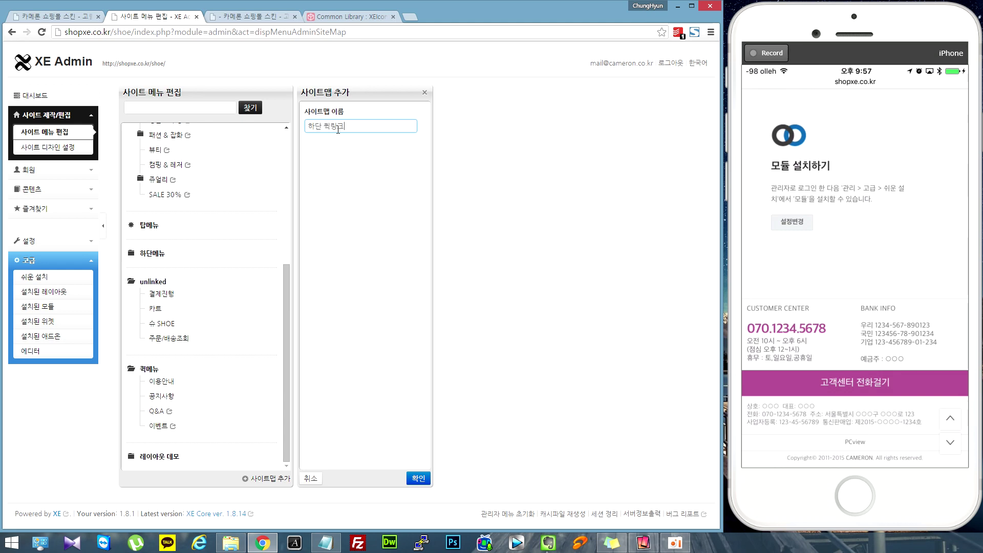
type("단 퀵링크")
key("Return")
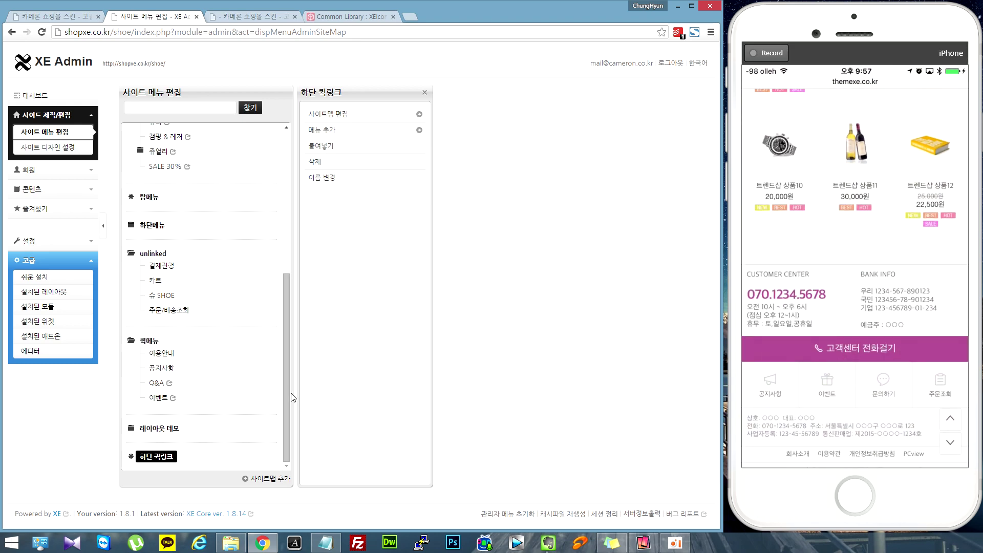
Add a 바로가기 menu named 공지사항 with the URL # to the 하단 퀵링크 sitemap and dismiss the notice.
left_click(333, 138)
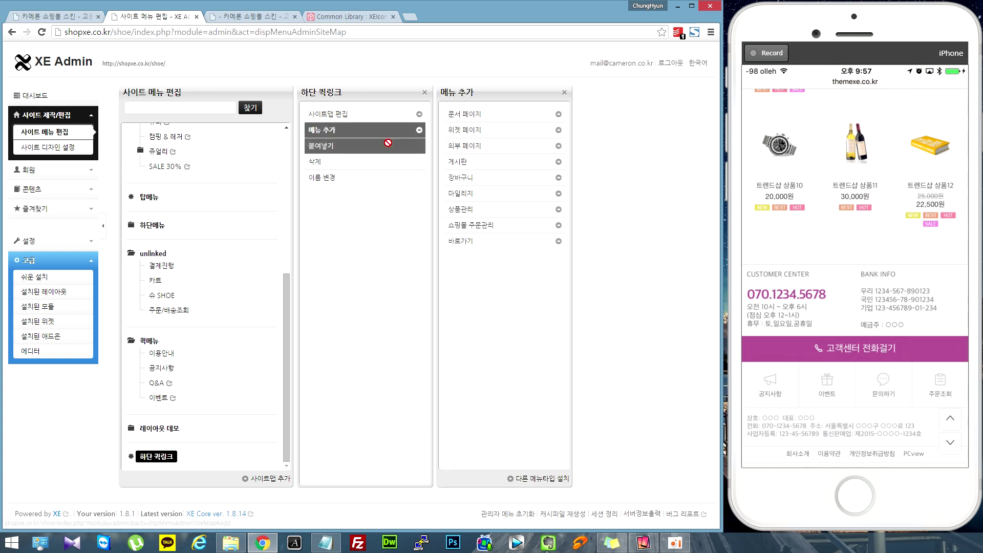
left_click(464, 248)
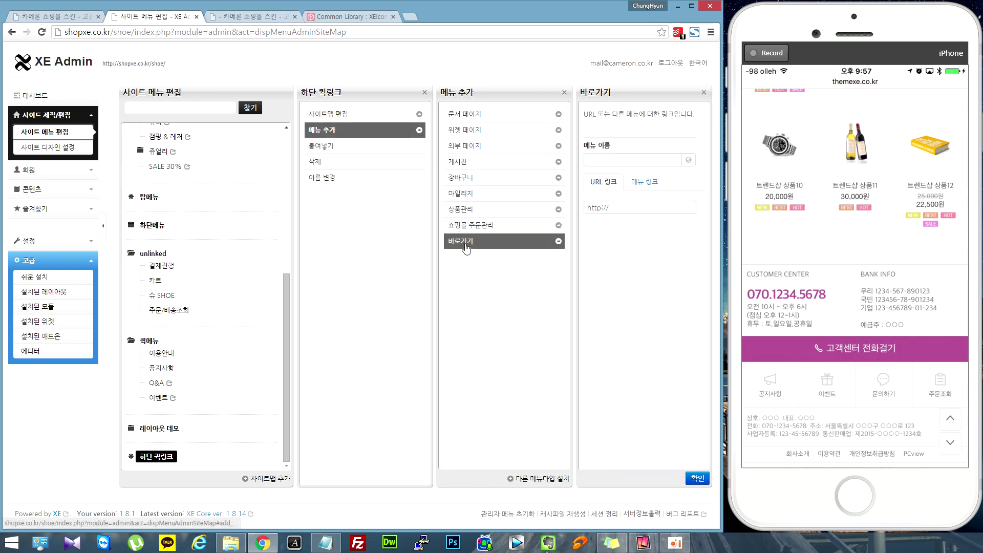
left_click(613, 156)
type("lo")
key("BackSpace")
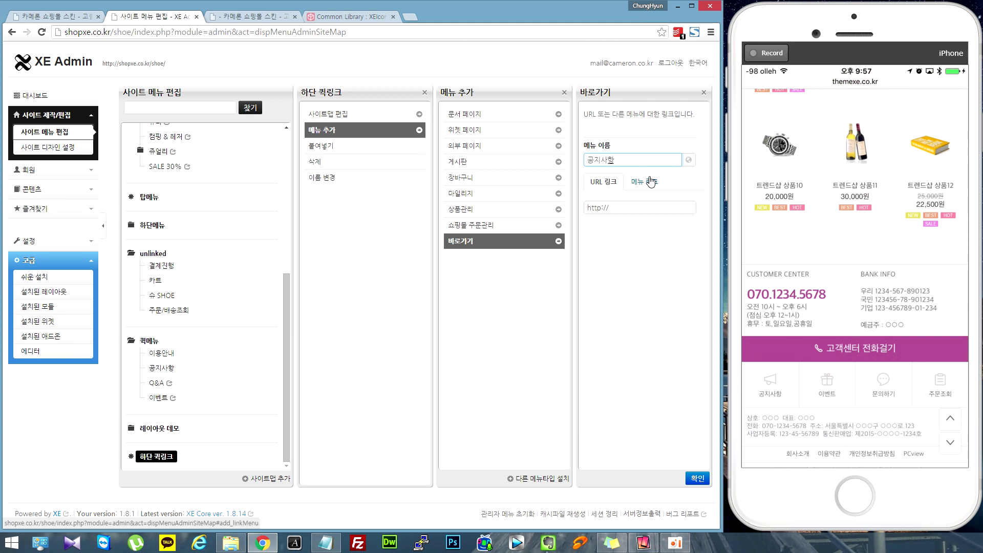
left_click(609, 207)
type("#")
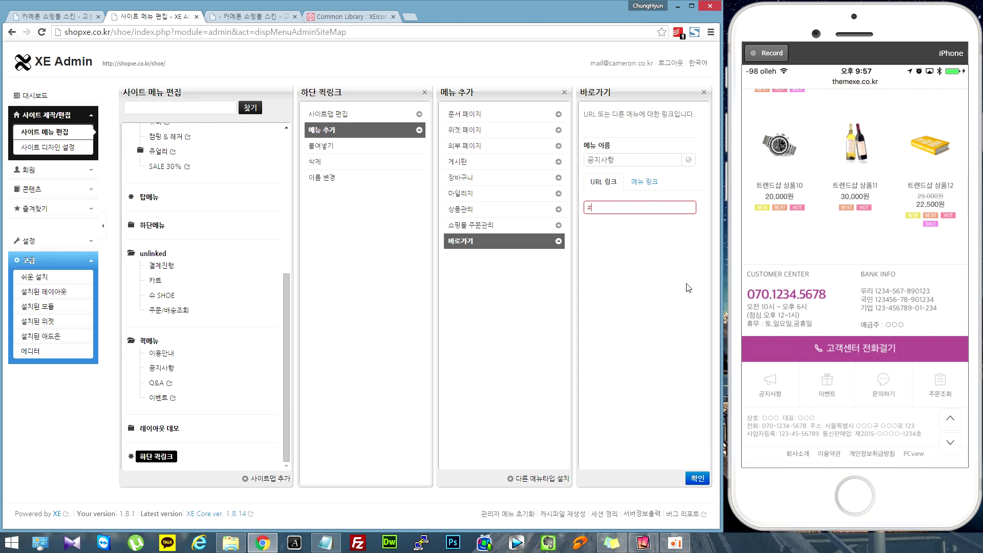
left_click(695, 481)
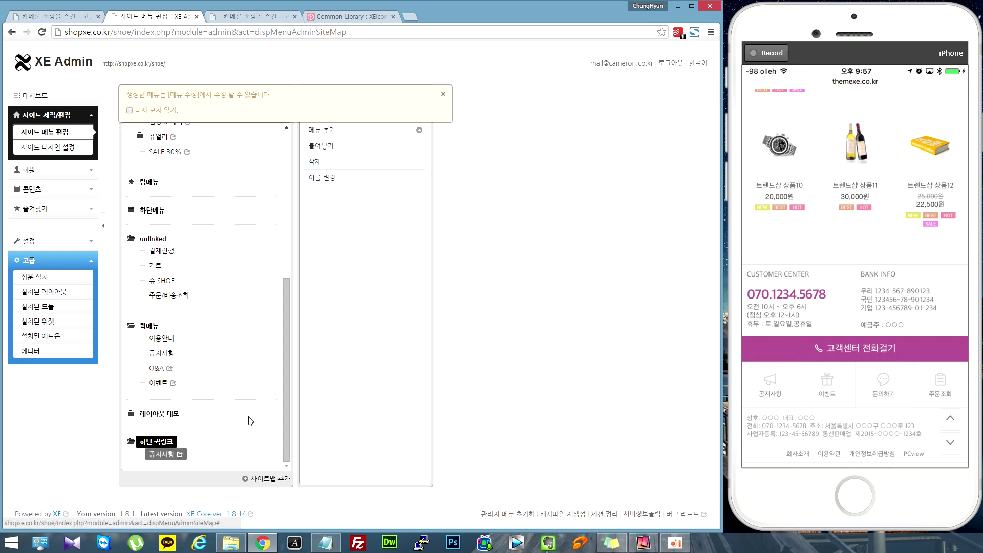
left_click(438, 95)
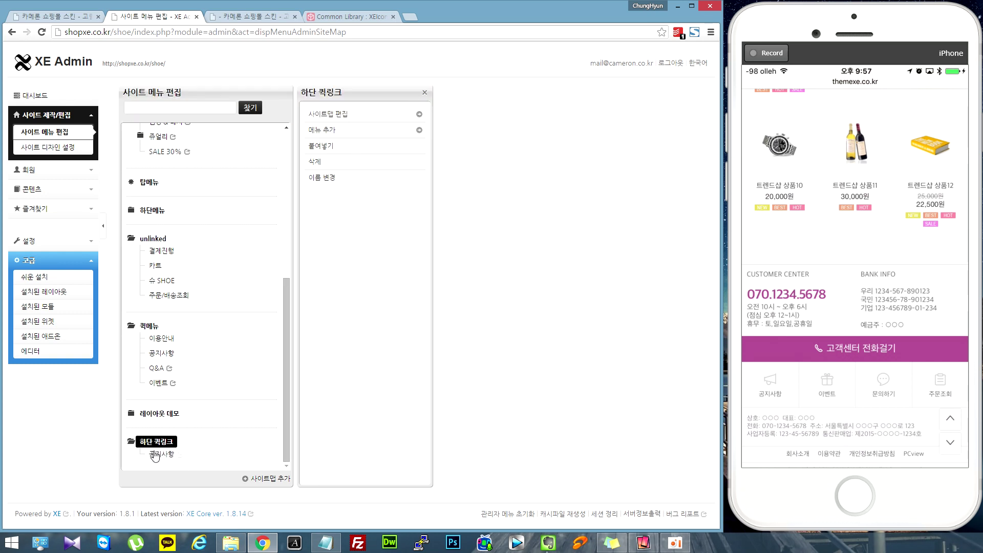
Add a 바로가기 menu named 이벤트 with the URL # under 하단 퀵링크 and dismiss the notice.
left_click(321, 133)
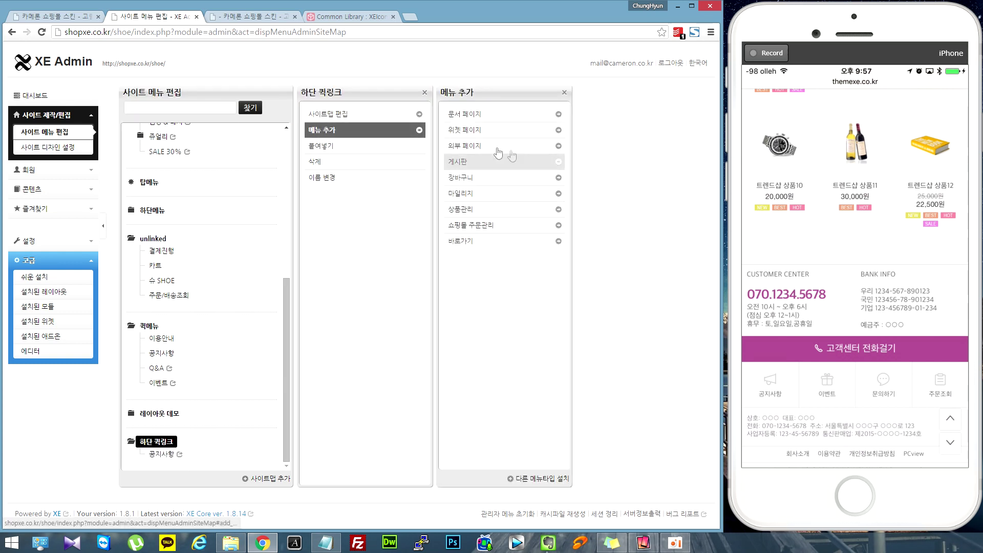
left_click(464, 244)
left_click(617, 163)
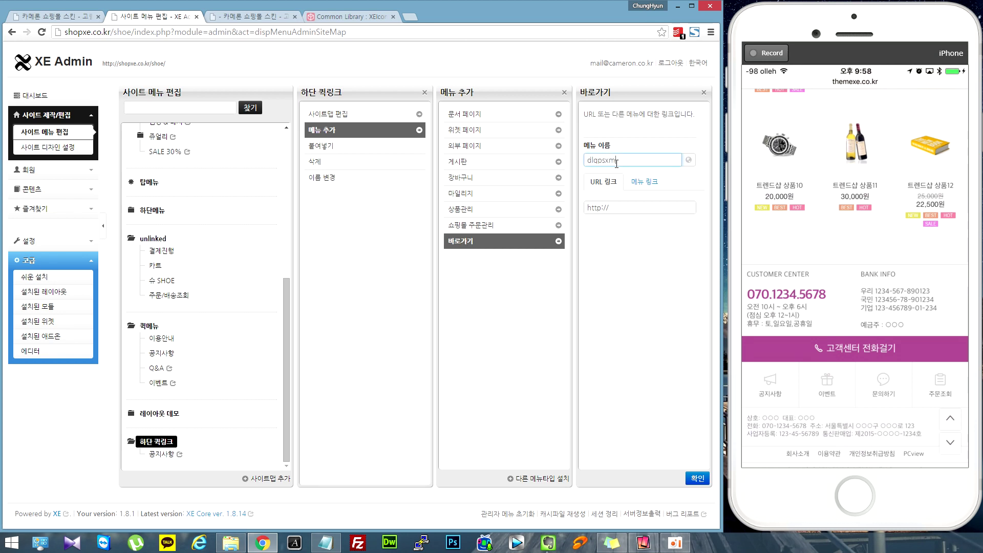
key("BackSpace")
key("BackSpace")
key("BackSpace")
key("BackSpace")
key("BackSpace")
key("BackSpace")
type("이벤트")
triple_click(615, 212)
type("#")
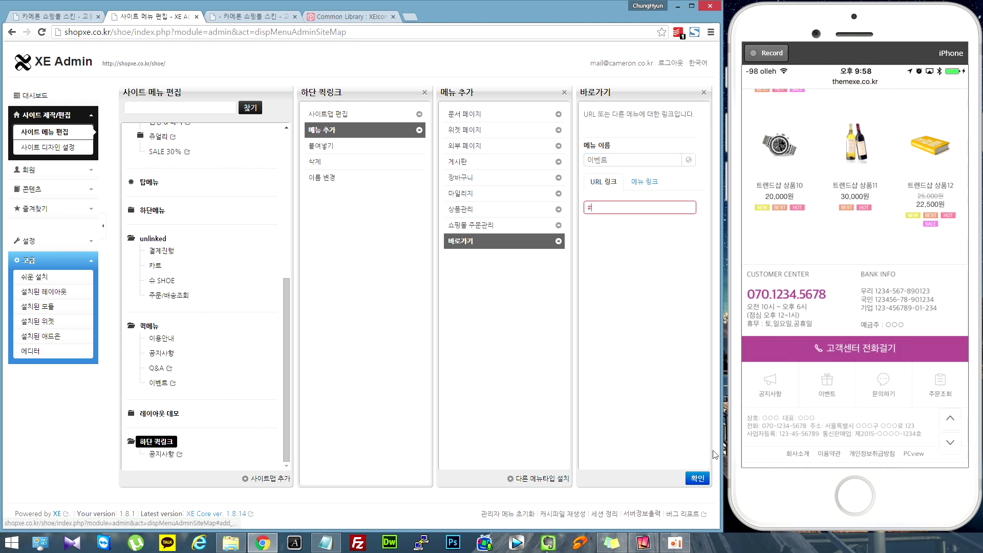
left_click(698, 479)
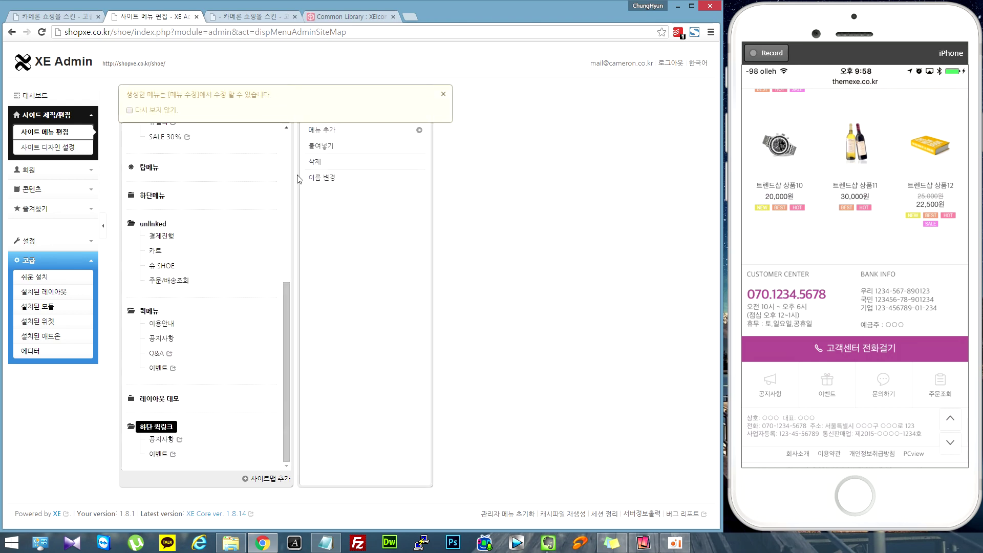
left_click(443, 94)
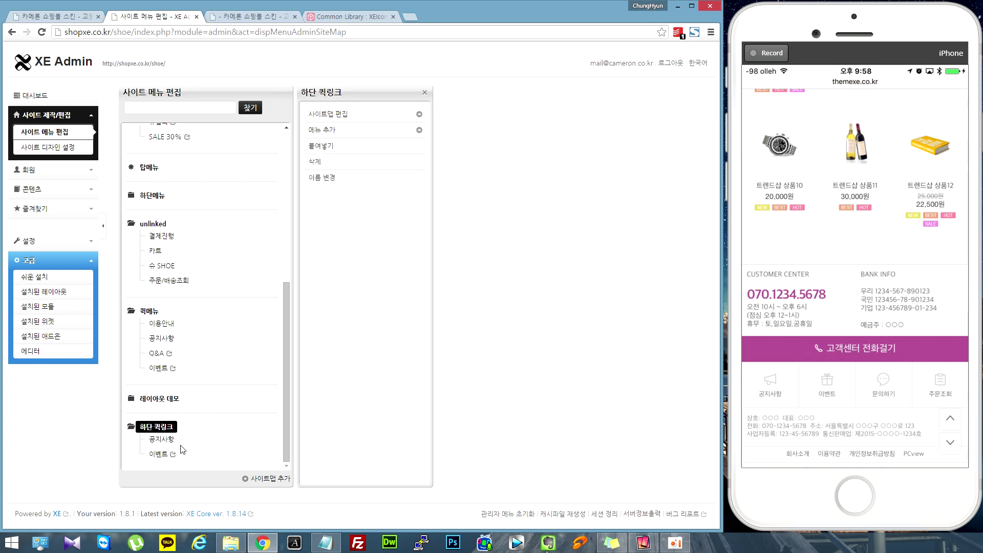
Add a 바로가기 menu named 문의하기 under 하단 퀵링크 and stop the menu creation notice from showing again.
left_click(331, 134)
left_click(467, 242)
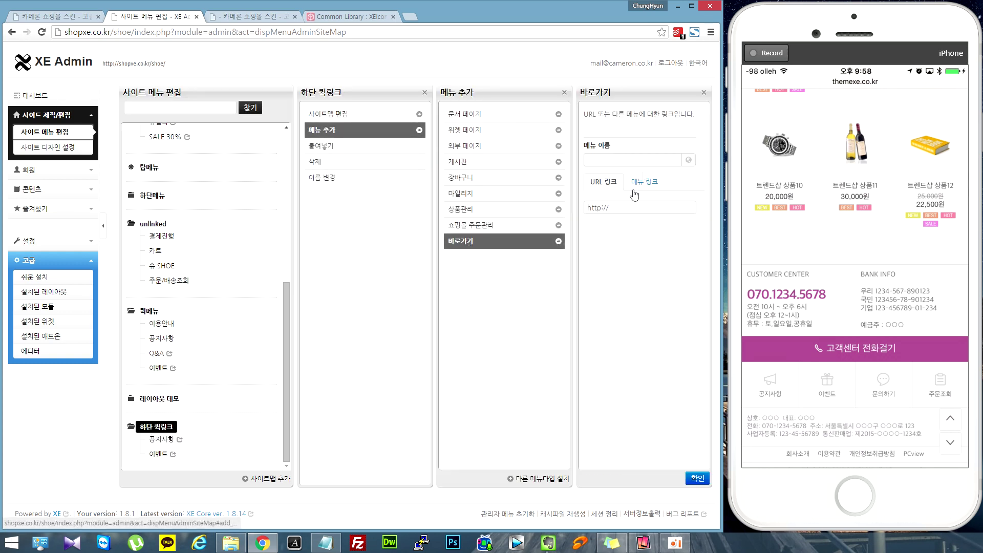
left_click(648, 162)
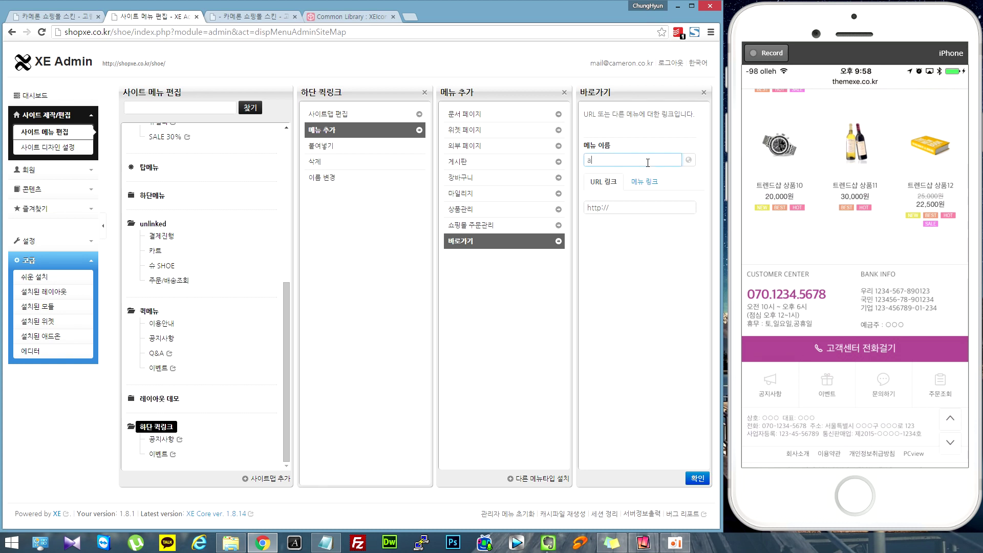
left_click(616, 211)
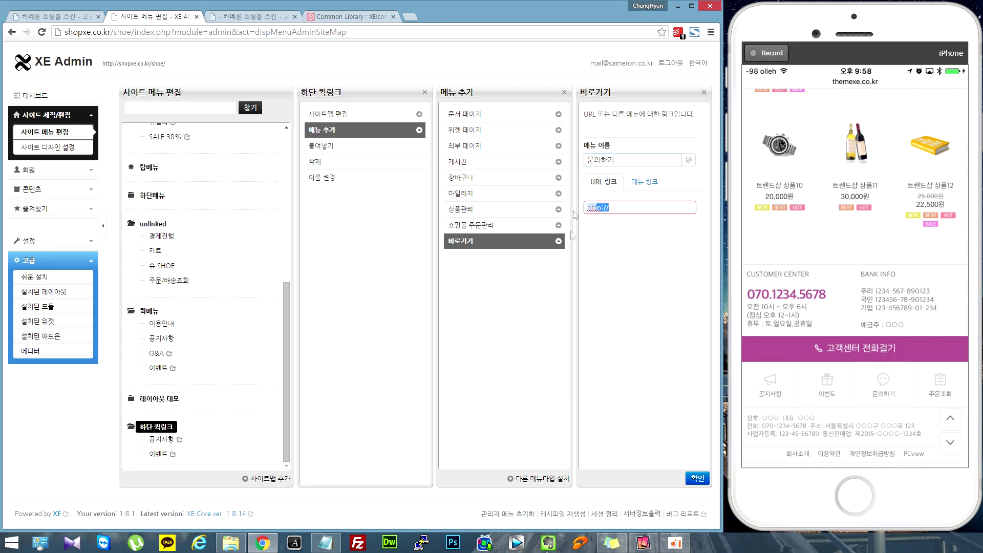
left_click(697, 478)
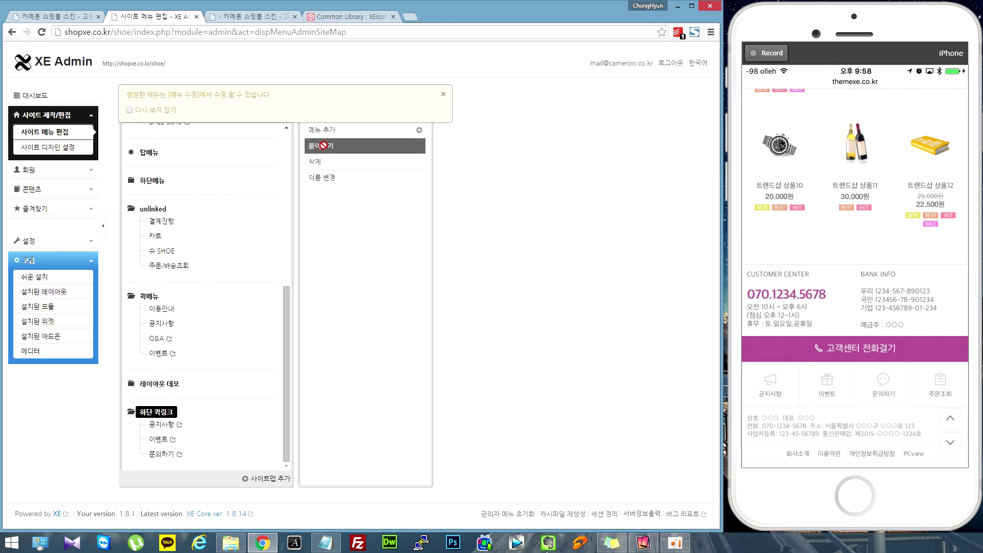
left_click(159, 110)
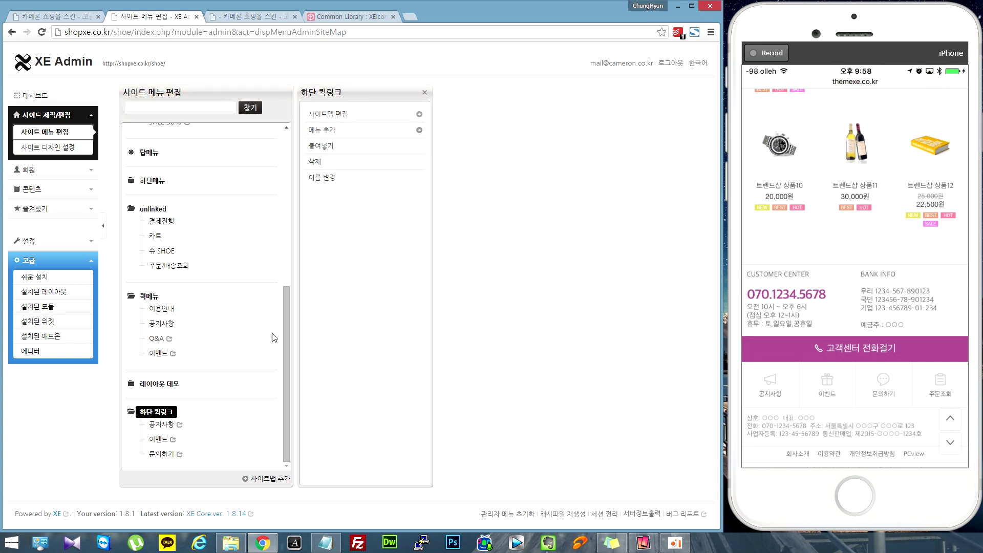
Add a 바로가기 menu named 주문조회 with the URL # under 하단 퀵링크.
left_click(328, 134)
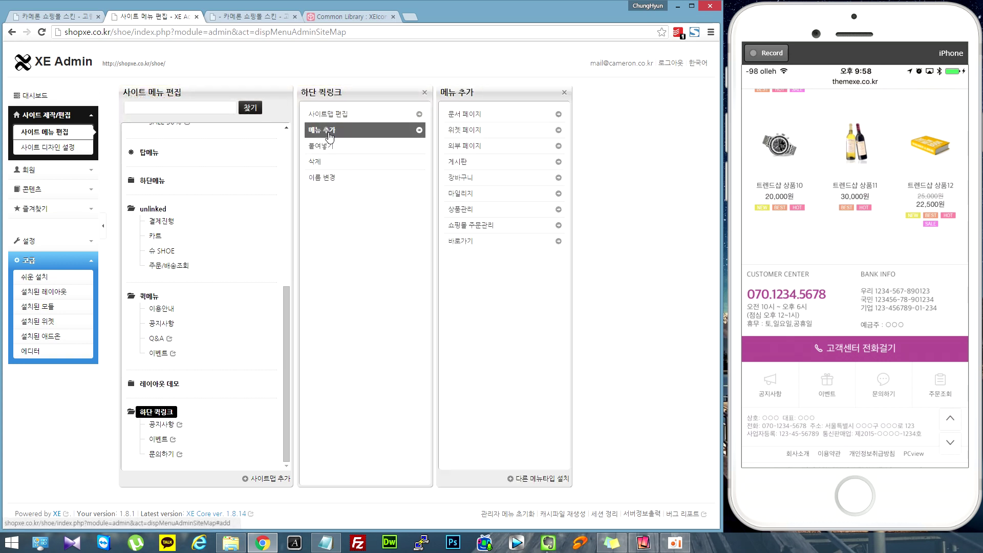
left_click(456, 243)
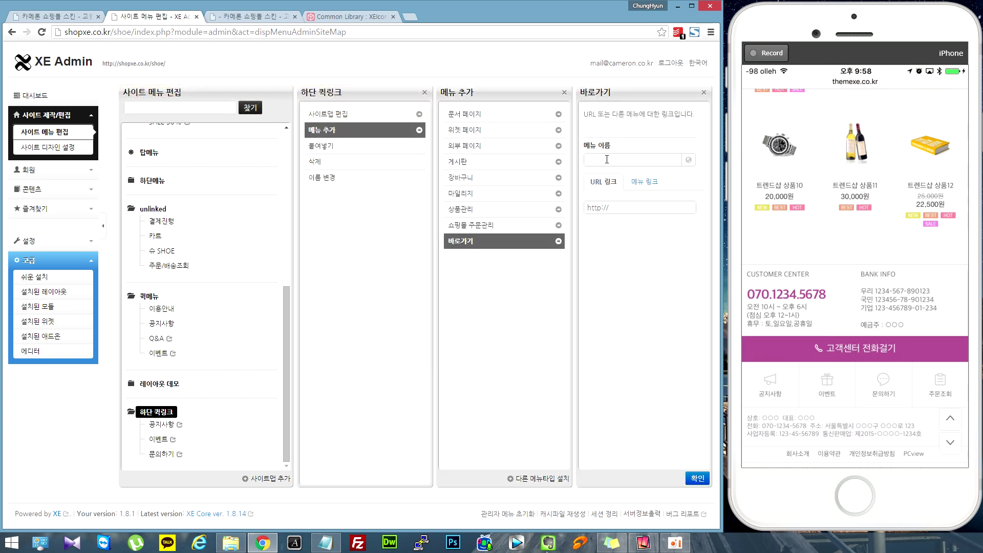
left_click(613, 162)
type("W")
type("문조회")
left_click_drag(614, 207, 577, 210)
type("#")
left_click(698, 479)
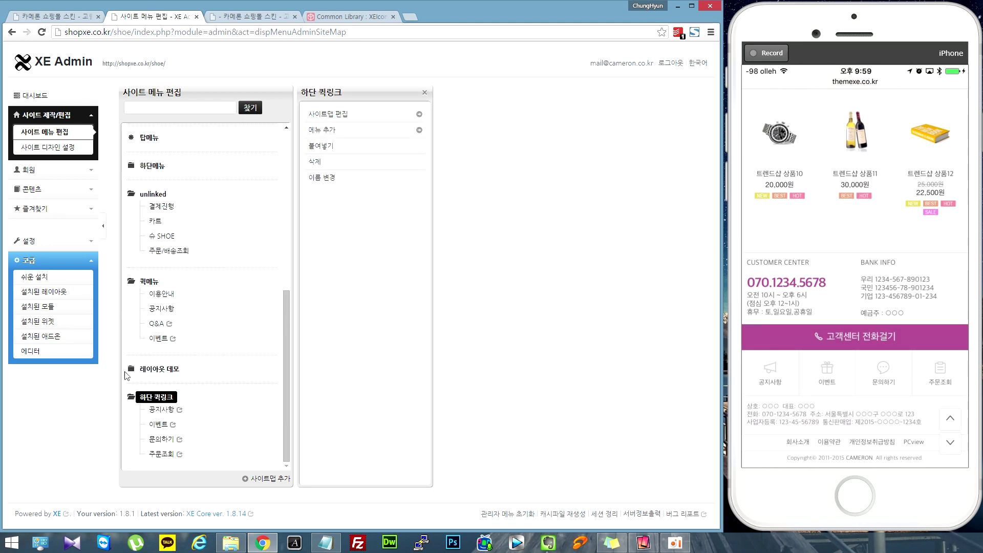
Open the settings of the trendshop mobile main layout from the installed mobile layouts.
left_click(45, 292)
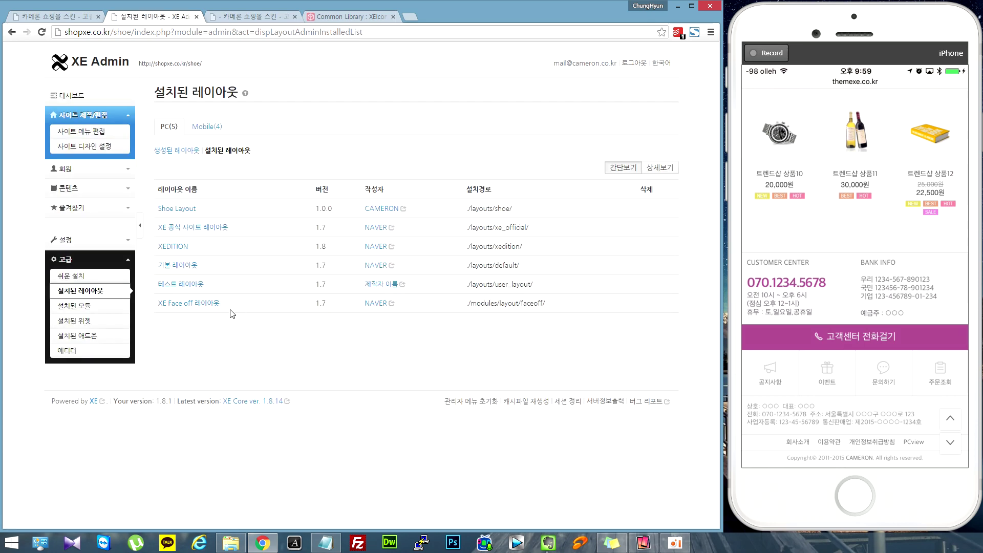
left_click(207, 127)
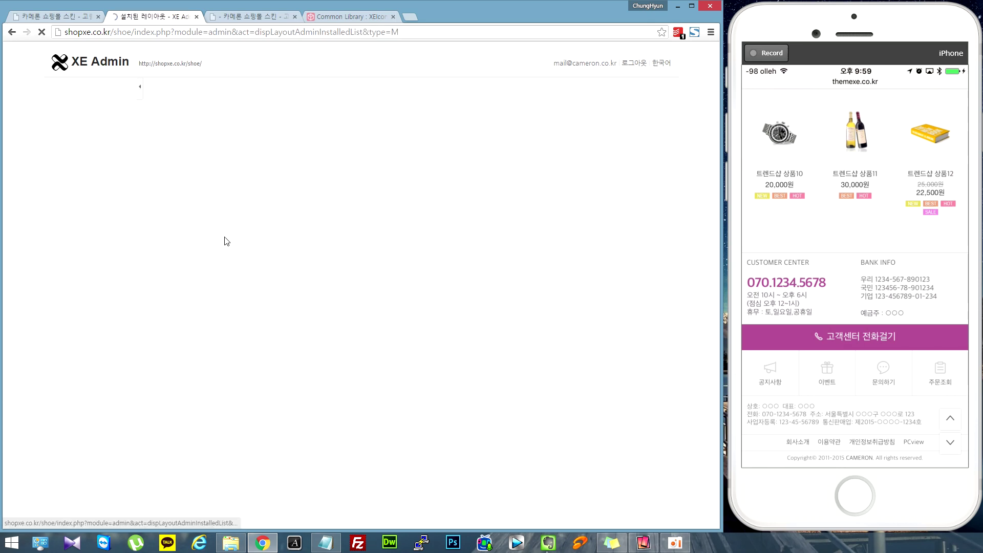
left_click(201, 271)
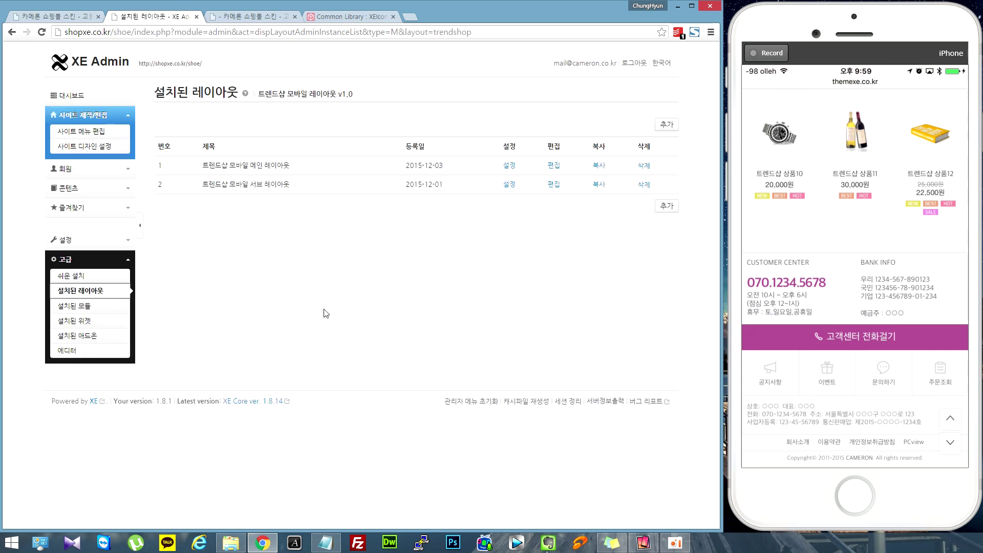
left_click(508, 166)
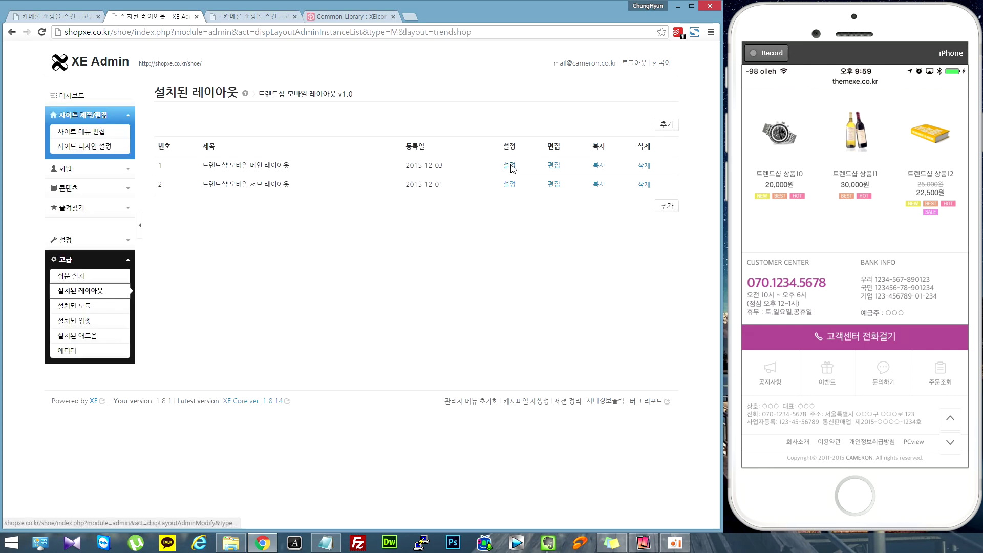
Assign 하단 퀵링크 as the bottom quick link menu (quick_link) and save the main layout.
scroll(338, 274, "down", 12)
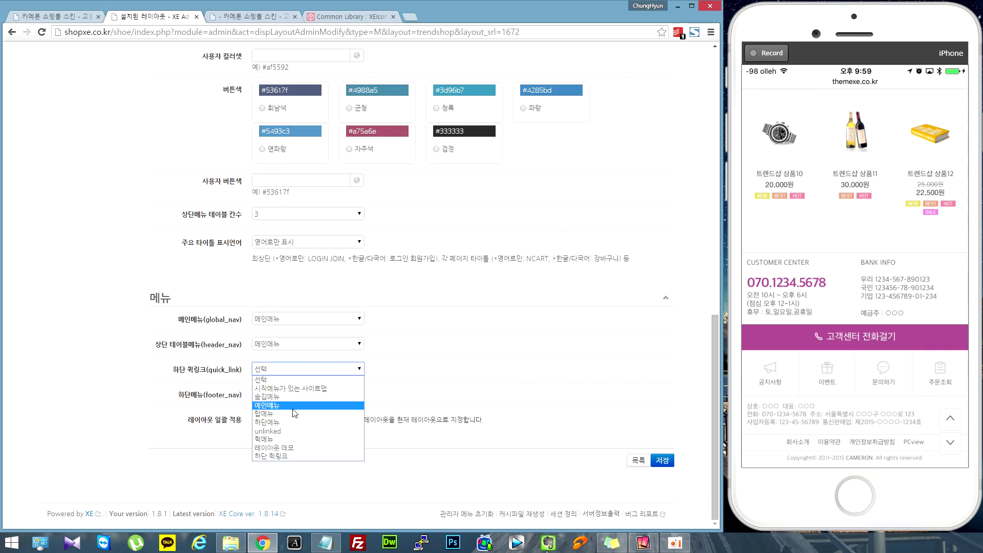
left_click(288, 454)
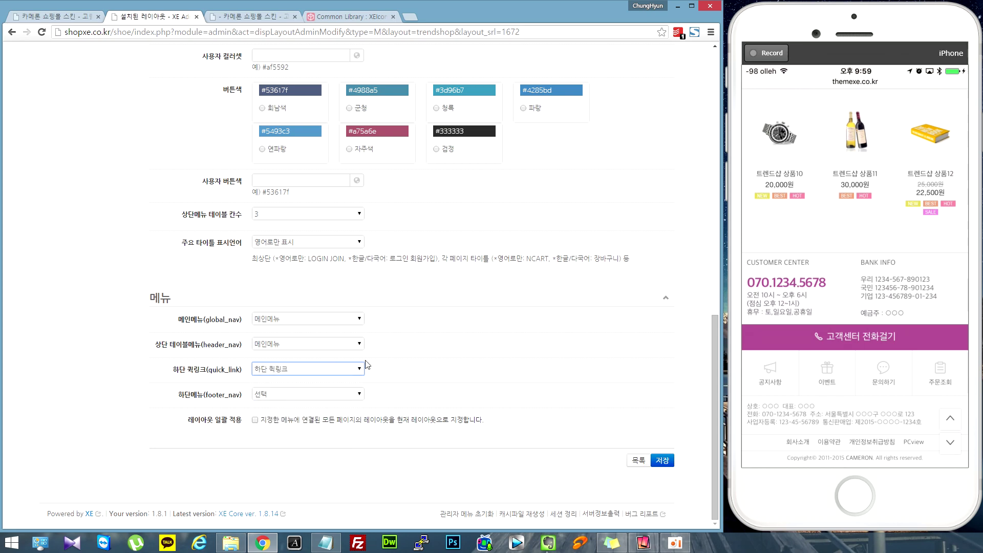
left_click(663, 461)
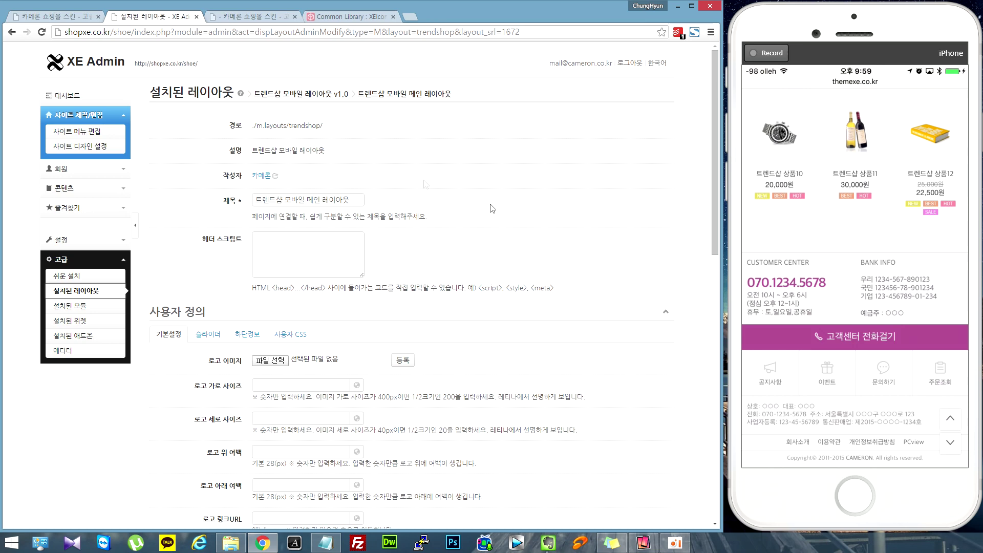
Open the 공지사항 menu under 하단 퀵링크 in the site menu editor for editing its name.
left_click(92, 137)
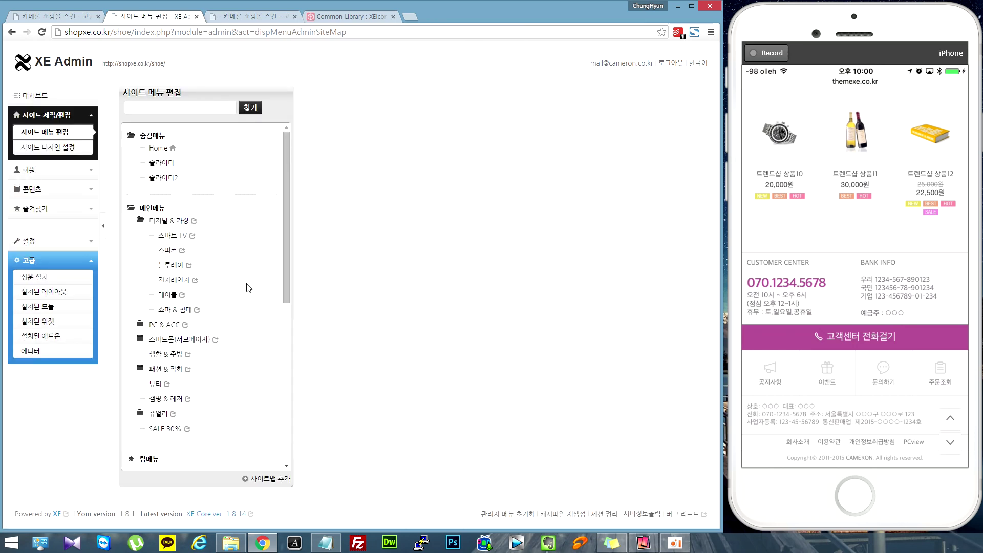
scroll(248, 288, "down", 7)
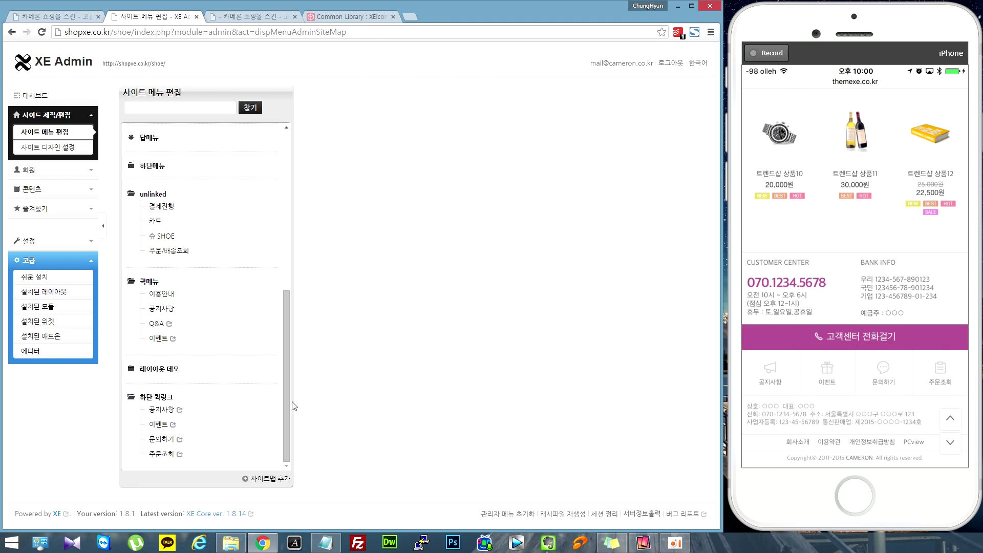
left_click(162, 410)
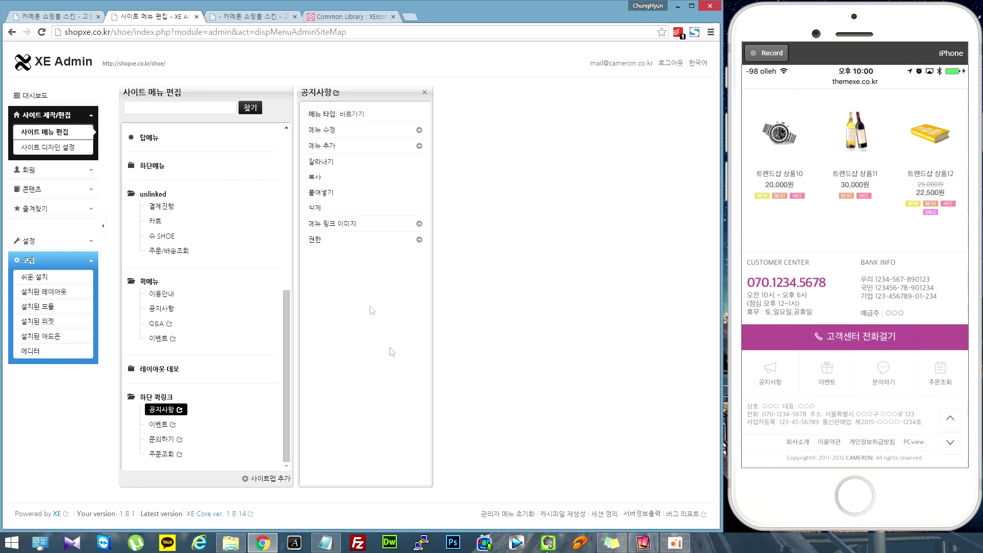
left_click(330, 134)
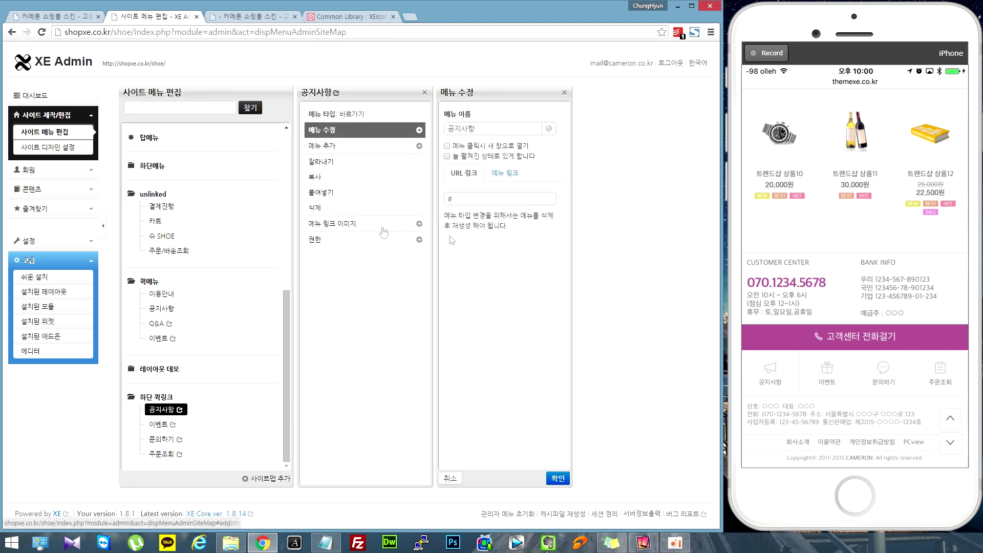
left_click(497, 128)
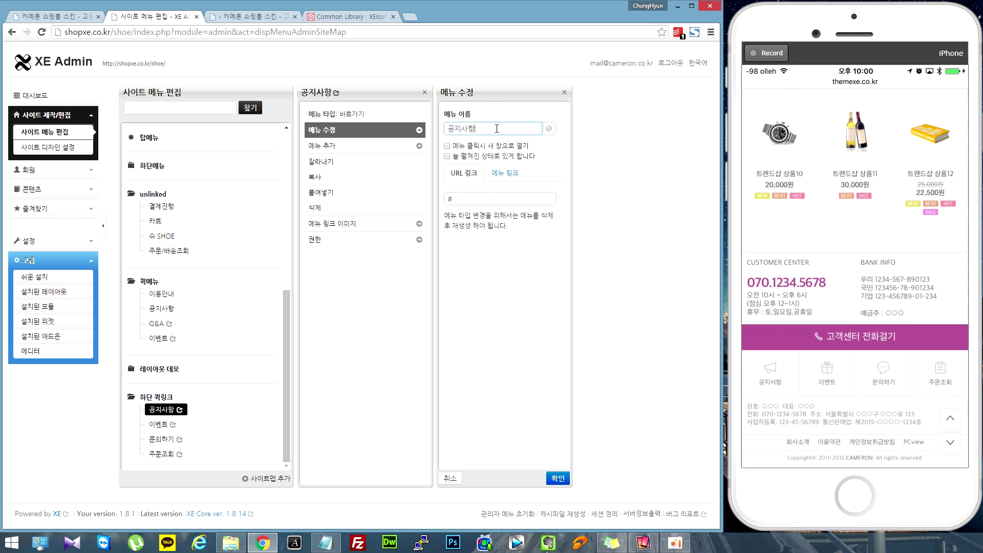
Find the xi-archive icon among the Sharing icons of the XEICON Common library and copy its name without the xi- prefix.
left_click(335, 17)
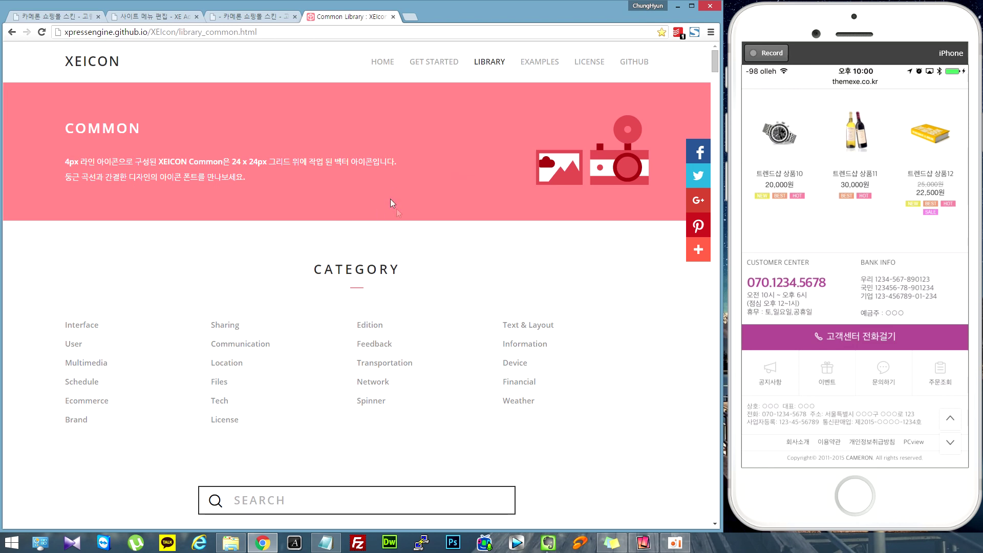
left_click(490, 64)
scroll(579, 272, "down", 10)
scroll(563, 266, "down", 5)
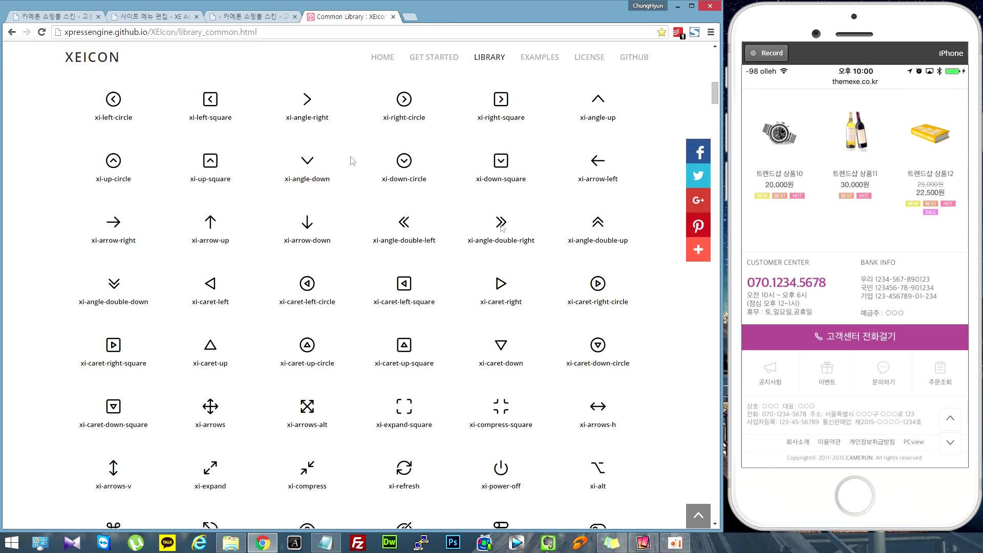
scroll(489, 287, "down", 2)
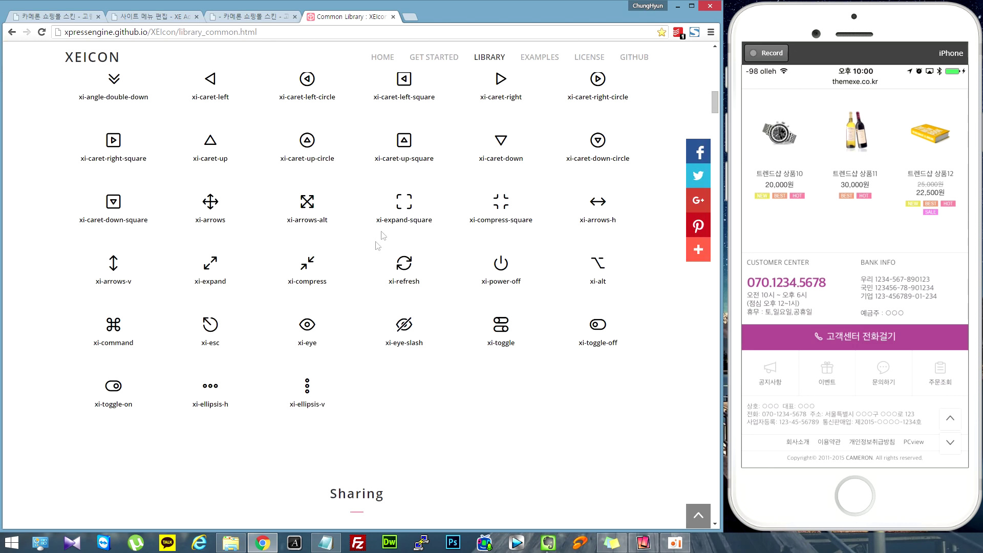
scroll(479, 305, "down", 6)
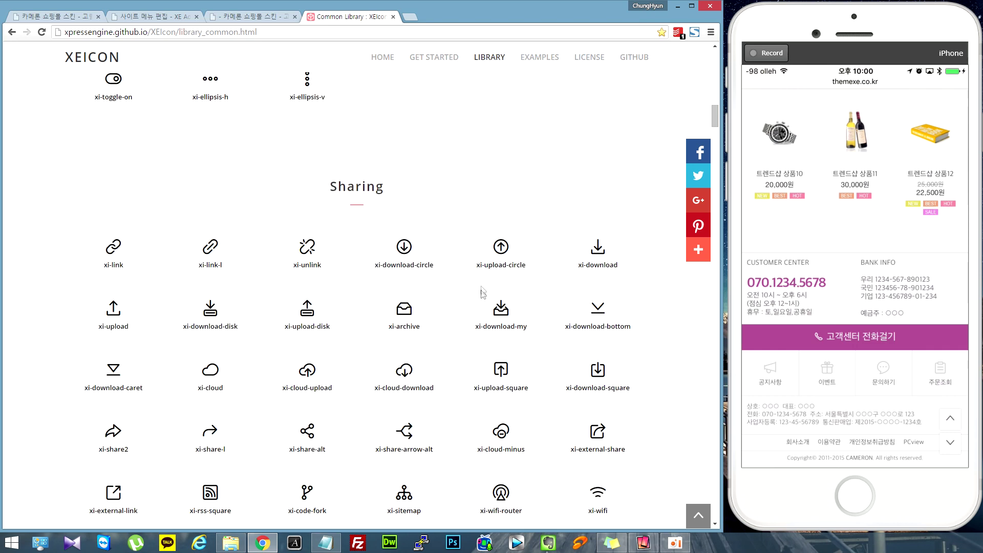
scroll(358, 251, "down", 1)
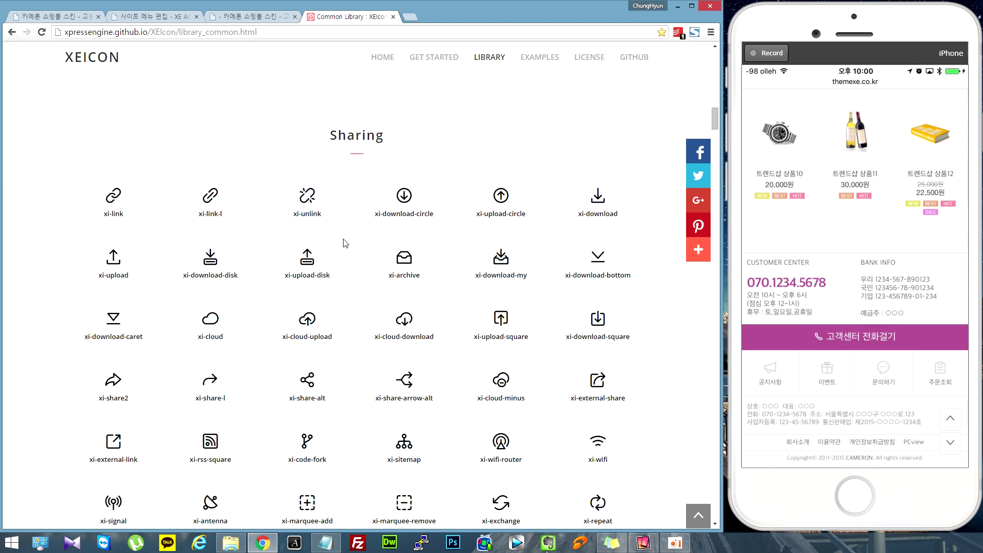
scroll(389, 266, "down", 1)
left_click_drag(399, 226, 417, 226)
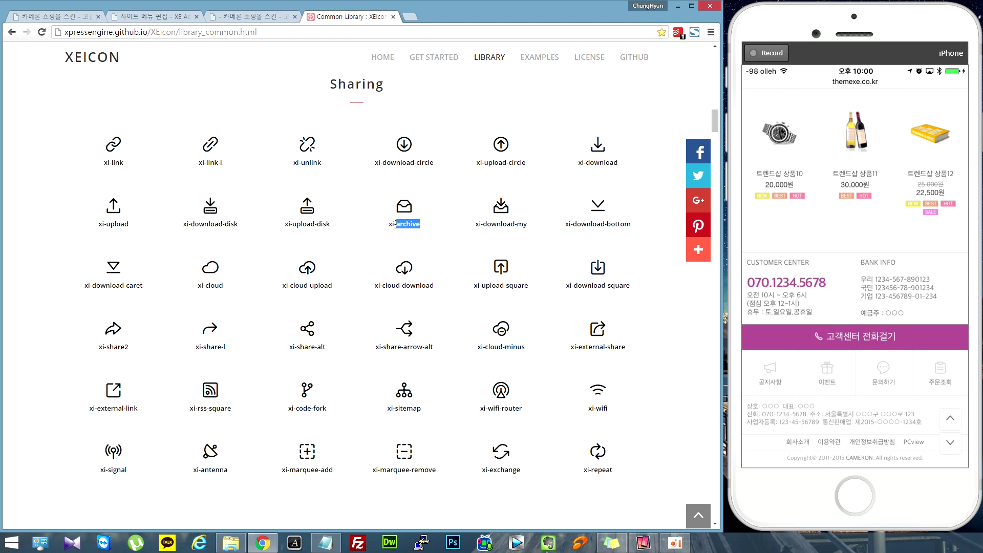
left_click(400, 224)
left_click_drag(399, 225, 422, 226)
key("ctrl+c")
Rename the 공지사항 quick link menu as 공지사항|archive in XE Admin and save it.
left_click(169, 17)
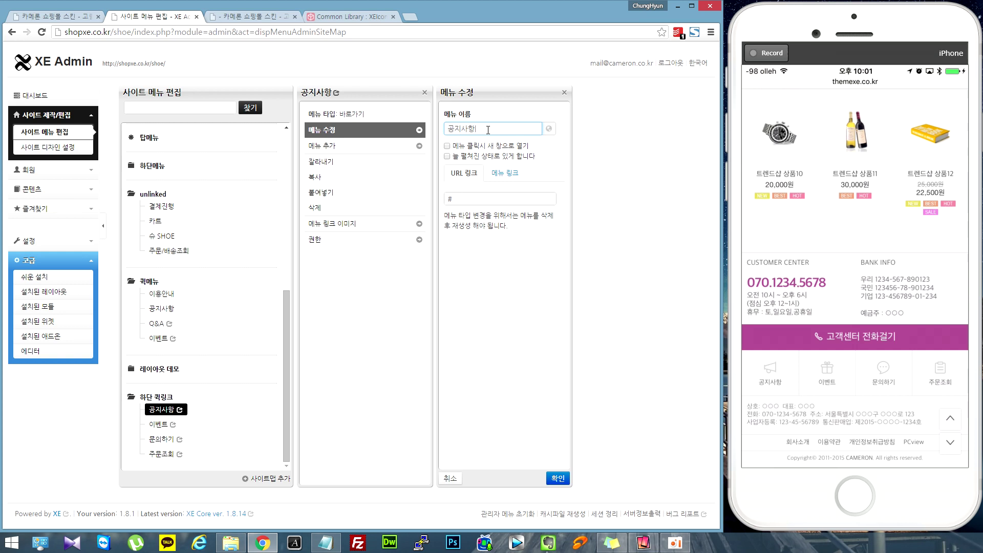
key("ctrl+v")
left_click(564, 481)
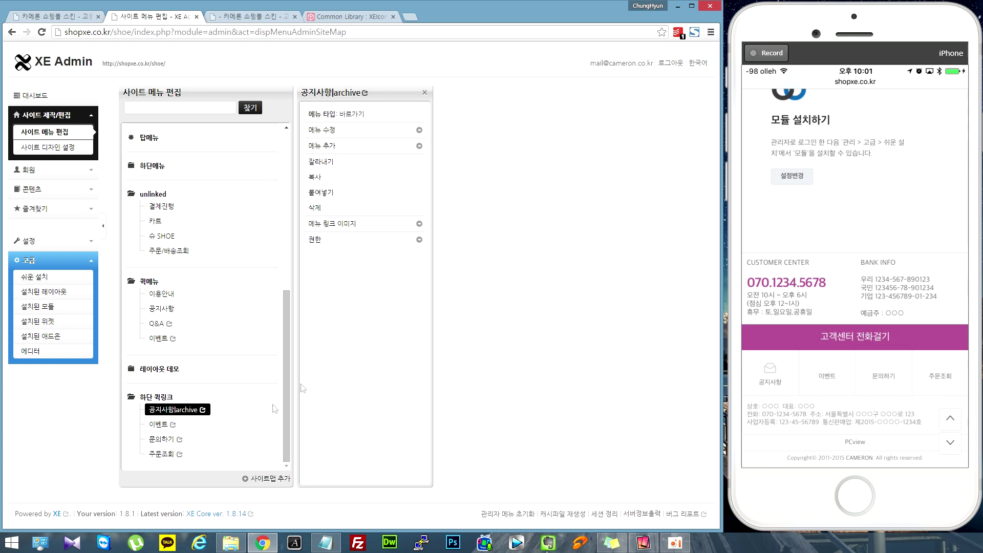
Rename the 이벤트 menu under 하단 퀵링크 as 이벤트|upload-square, copying the icon name from the XEICON library.
left_click(158, 425)
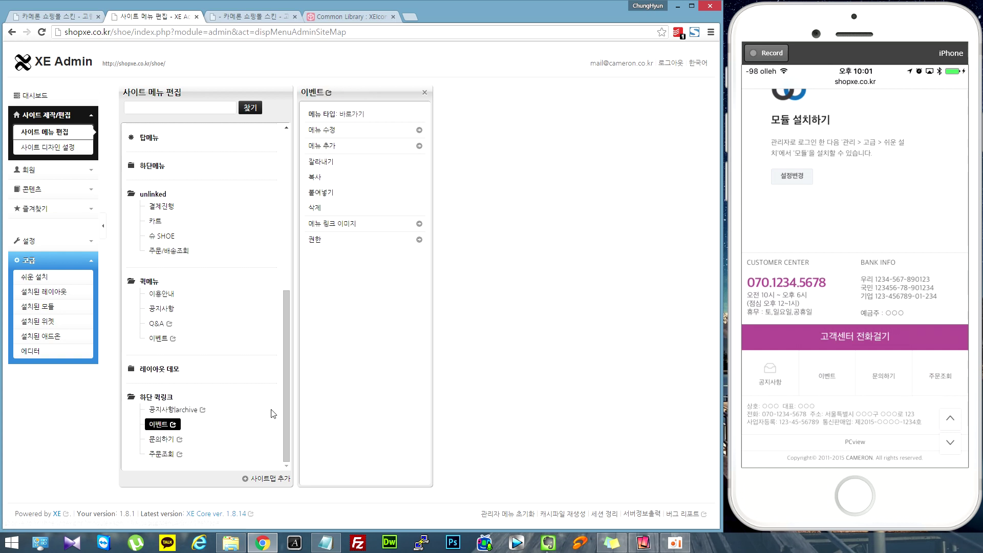
left_click(327, 132)
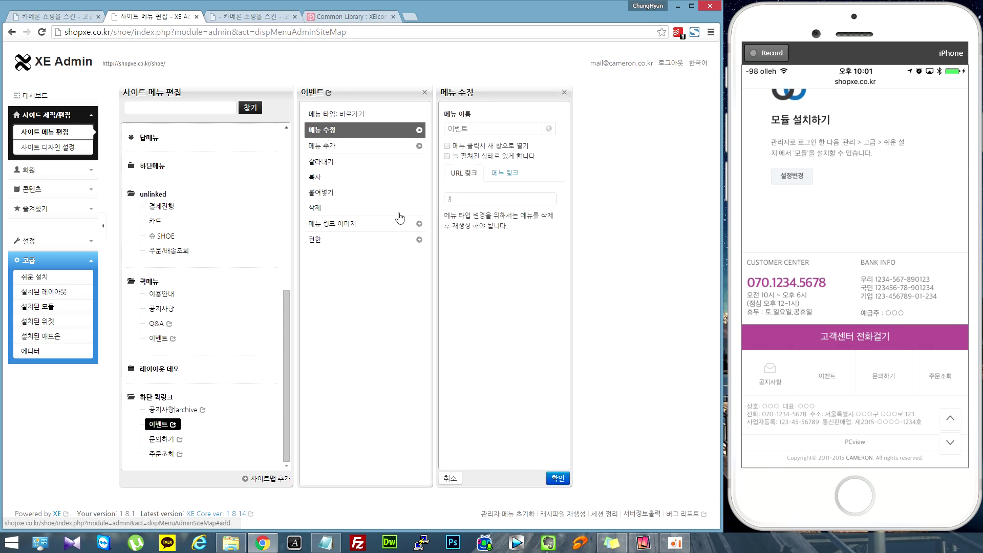
left_click(357, 16)
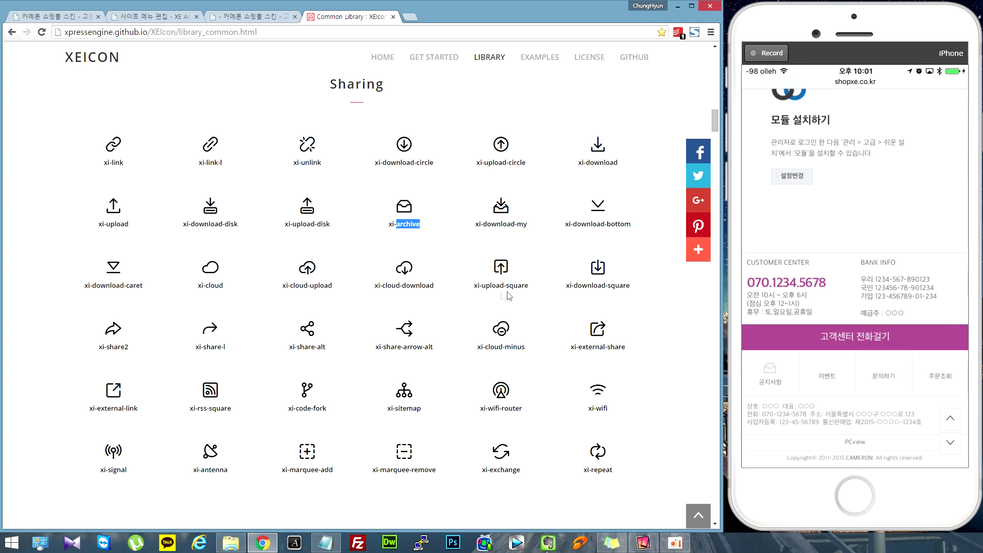
left_click_drag(482, 286, 531, 284)
key("ctrl+c")
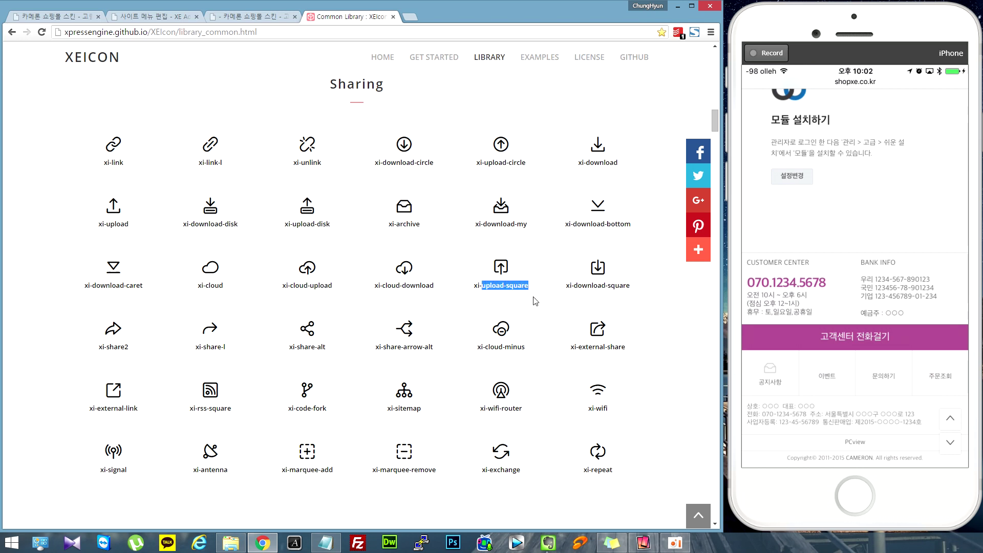
left_click(254, 18)
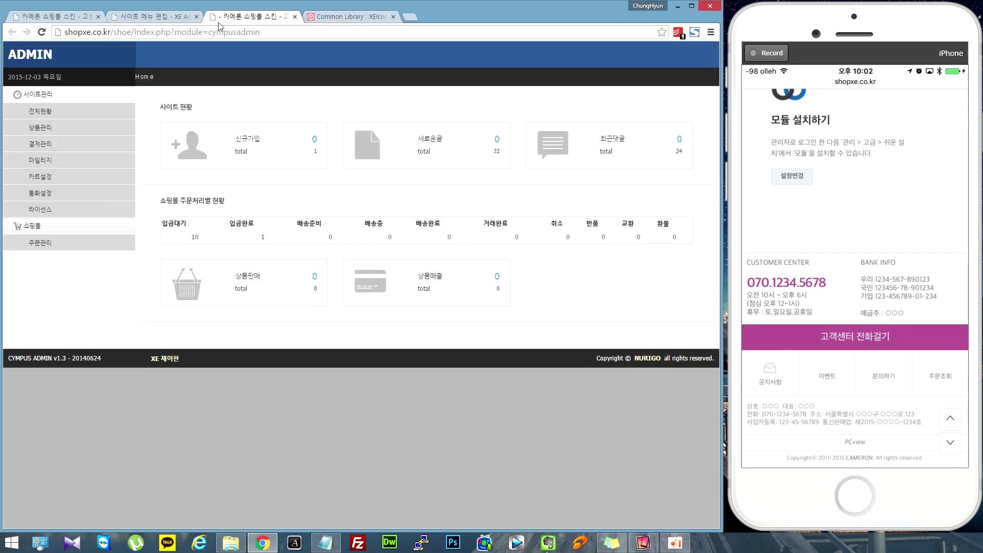
left_click(149, 18)
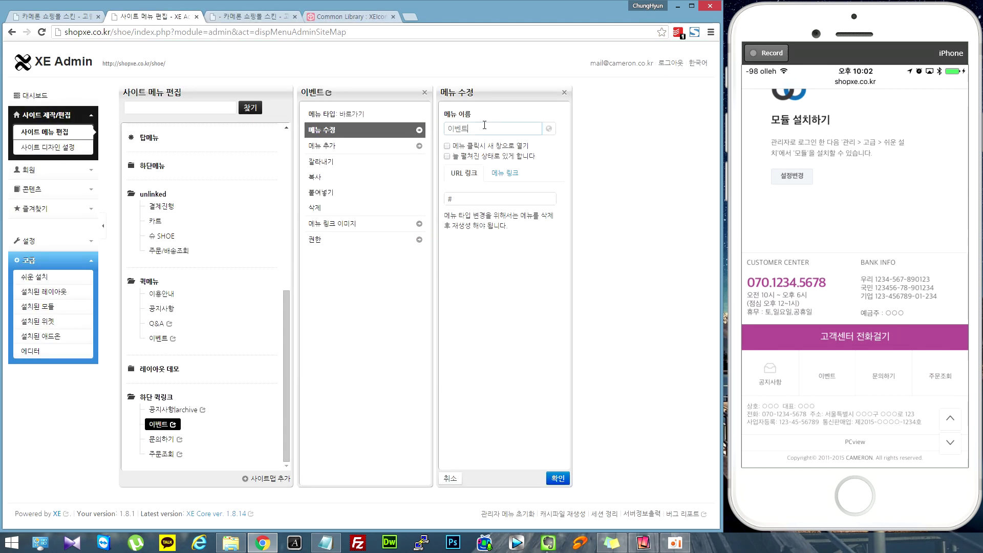
key("ctrl+v")
left_click(559, 480)
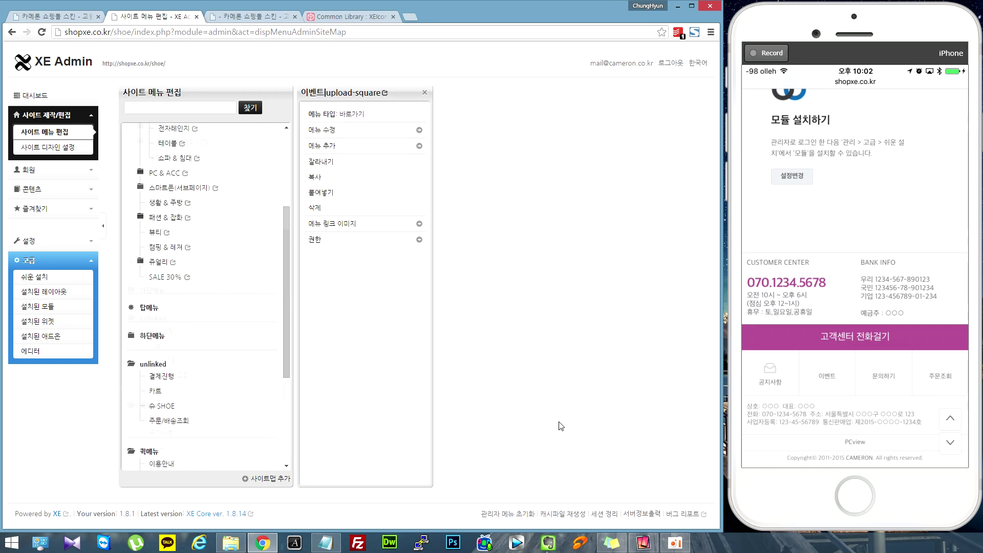
Rename the 문의하기 menu under 하단 퀵링크 as 문의하기|sitemap, copying the icon name from the XEICON library.
left_click(168, 444)
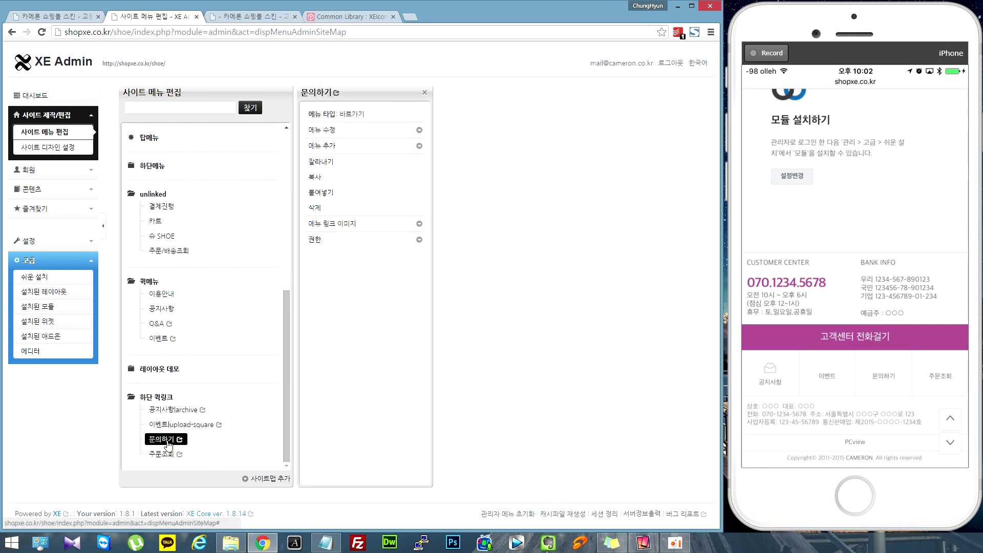
left_click(336, 131)
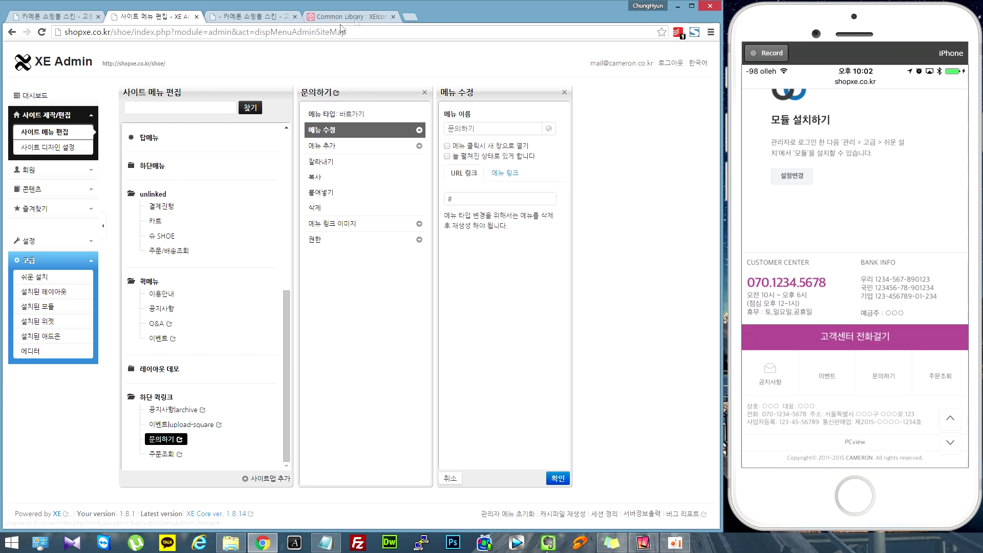
left_click(358, 18)
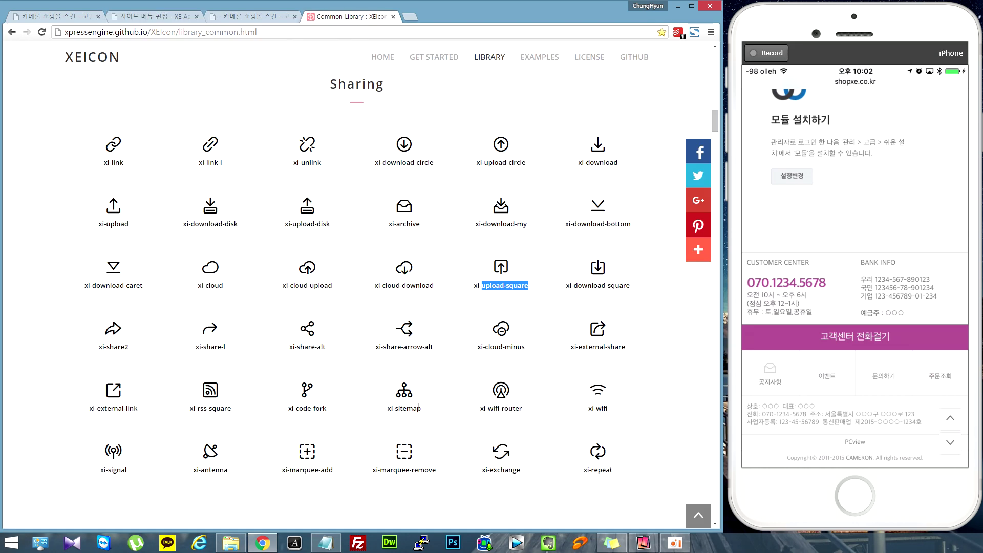
left_click_drag(398, 408, 426, 410)
key("ctrl+c")
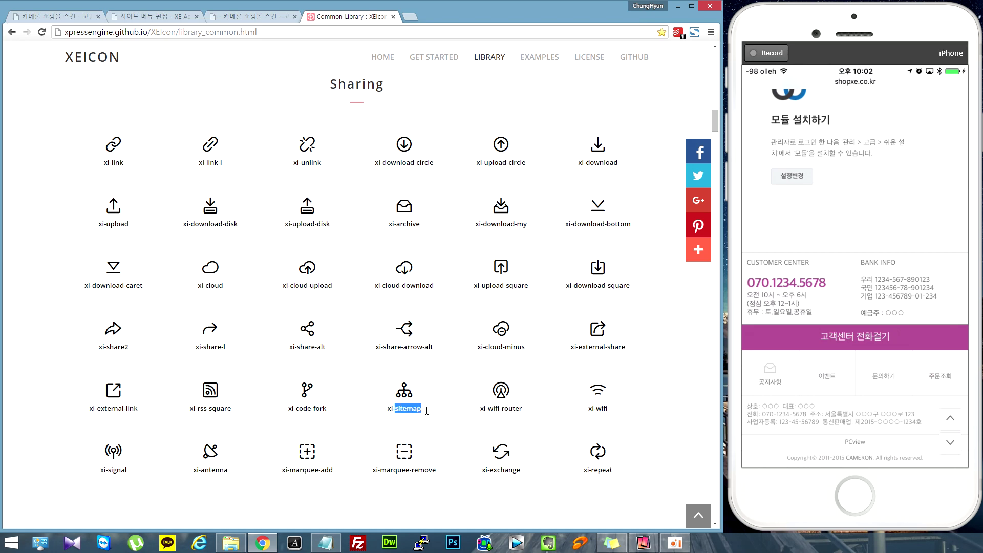
left_click(152, 17)
left_click(491, 125)
type("|")
key("ctrl+v")
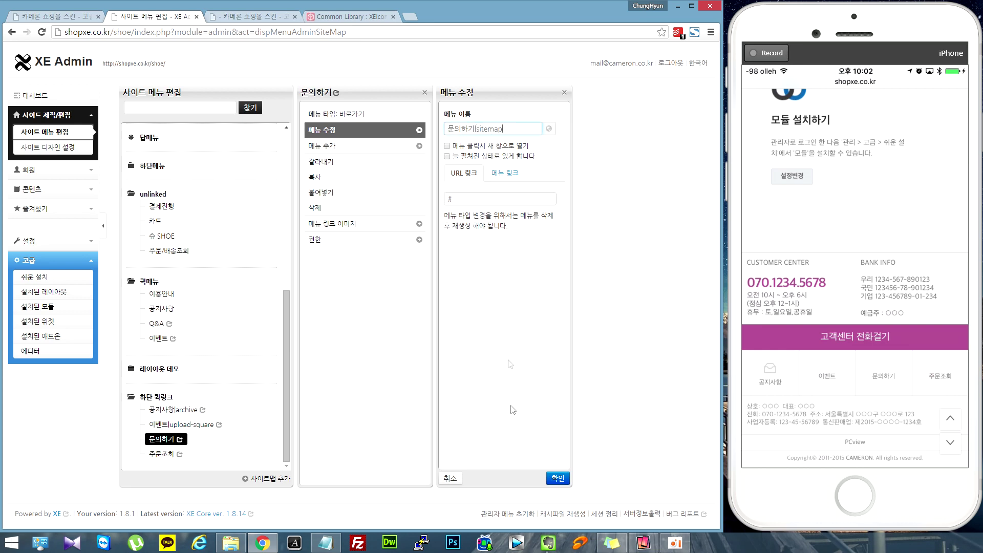
left_click(547, 480)
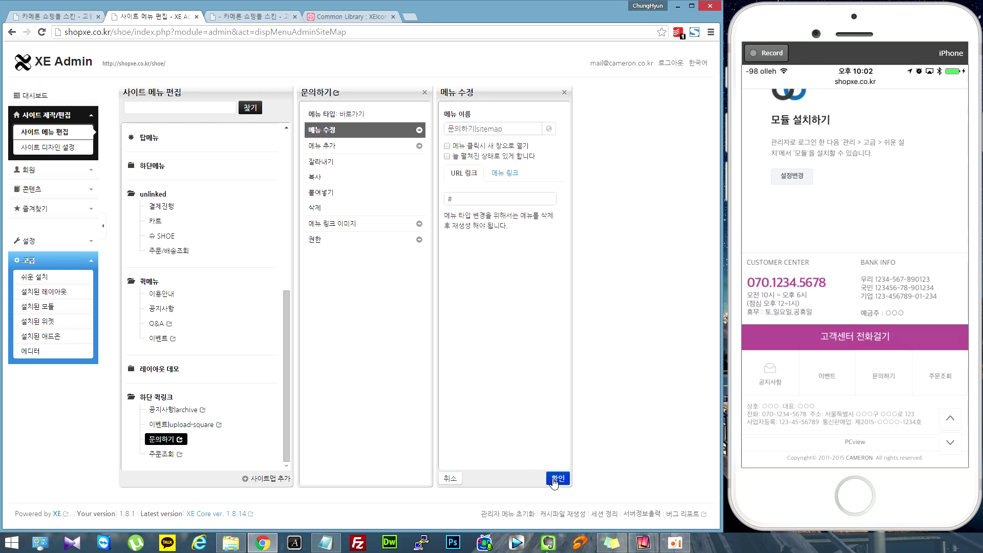
Rename the 주문조회 menu under 하단 퀵링크 as 주문조회|antenna, copying the icon name from the XEICON library.
left_click(163, 456)
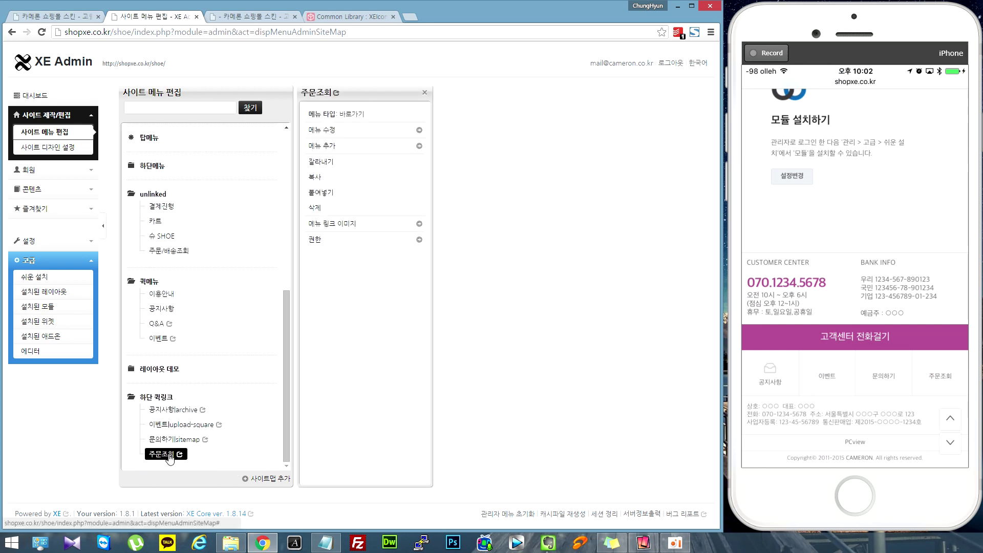
left_click(322, 130)
left_click(494, 128)
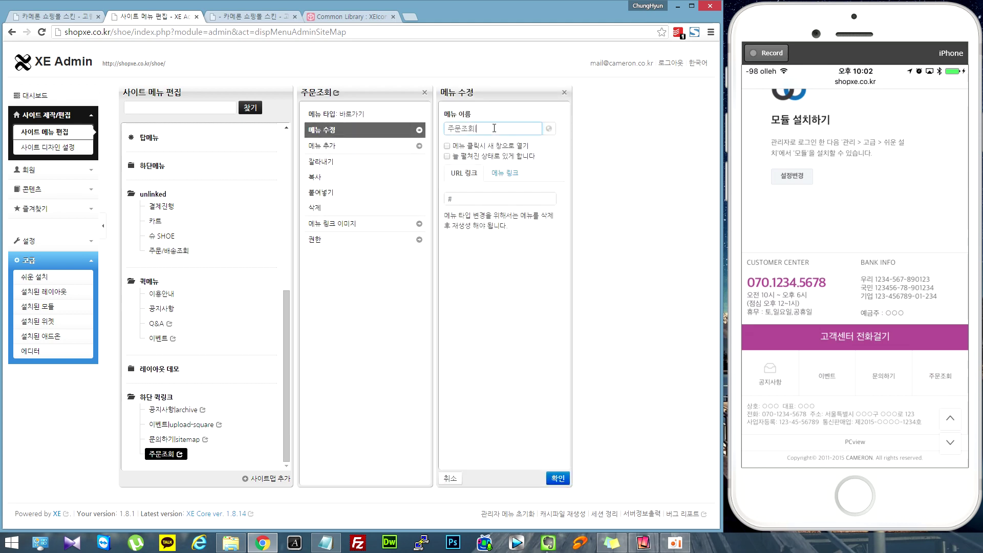
left_click(320, 17)
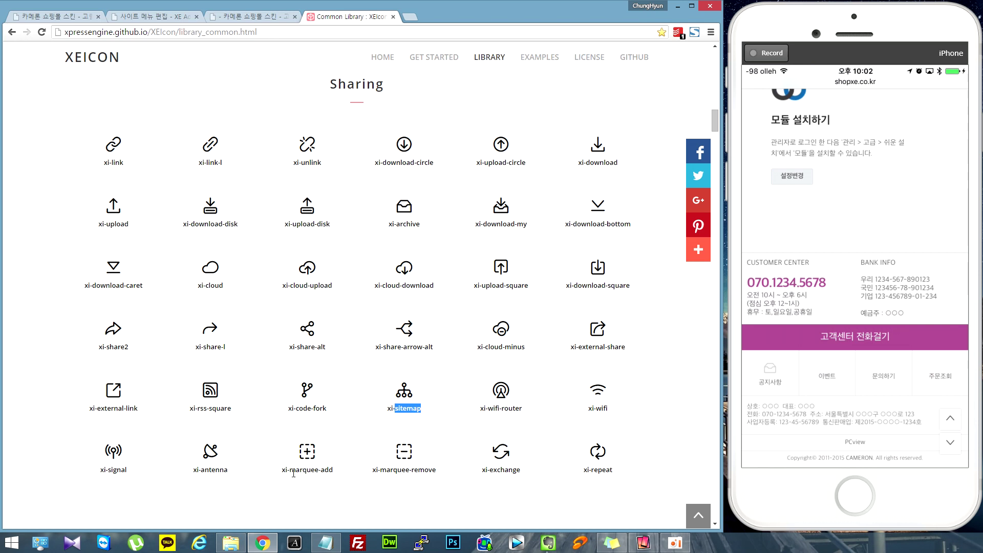
left_click_drag(291, 472, 347, 473)
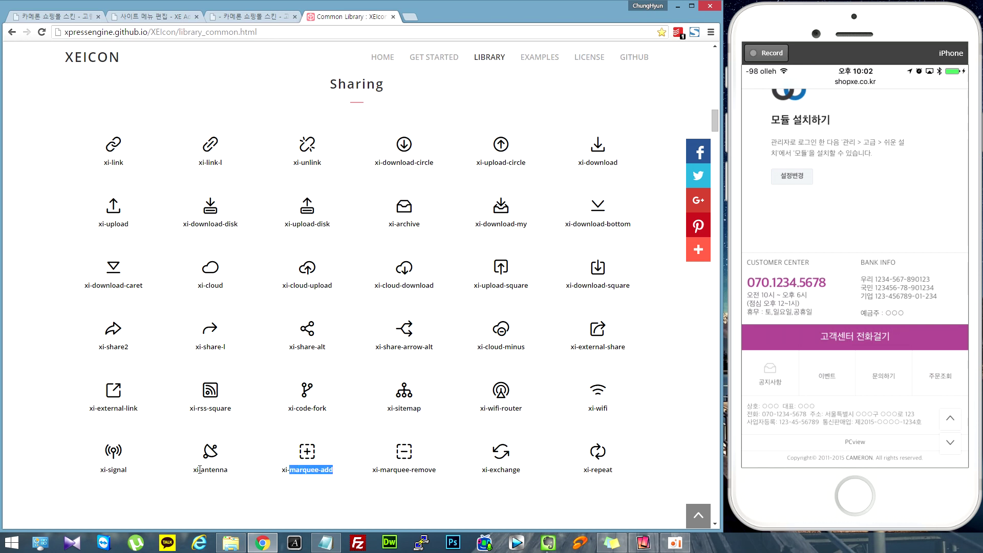
left_click_drag(202, 473, 237, 474)
key("ctrl+c")
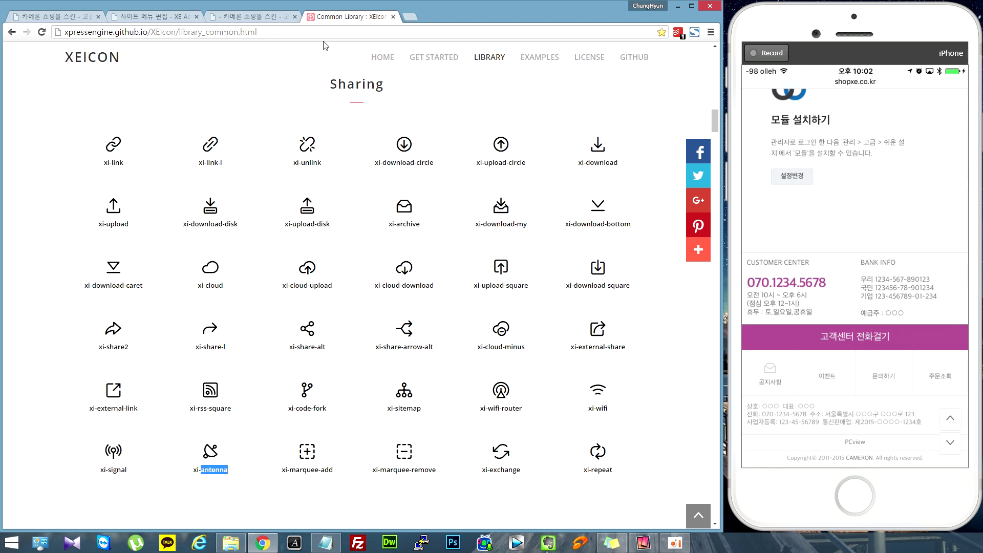
left_click(169, 16)
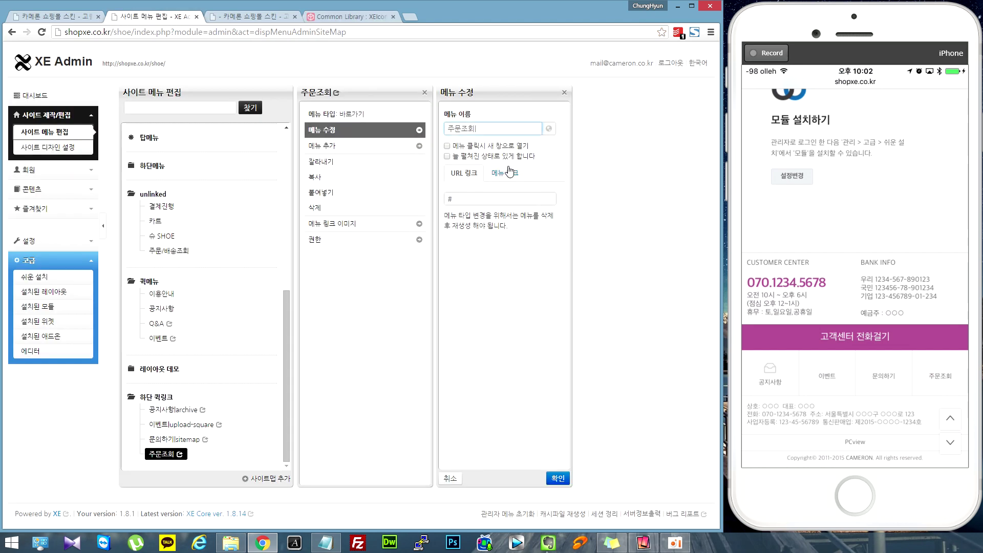
key("ctrl+v")
left_click(557, 478)
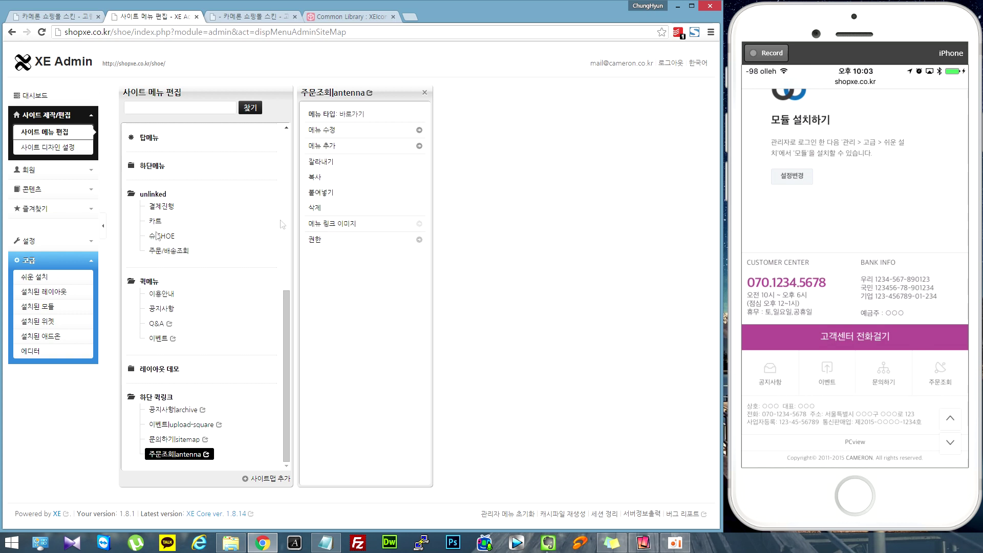
Assign 하단메뉴 as the footer_nav menu of the 트렌드샵 모바일 메인 레이아웃 and save the layout.
left_click(43, 293)
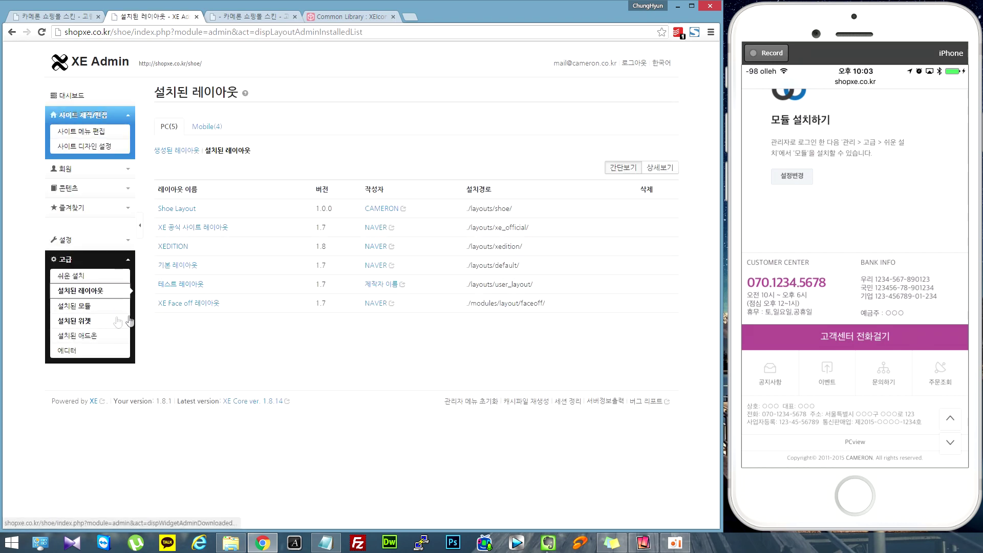
left_click(208, 126)
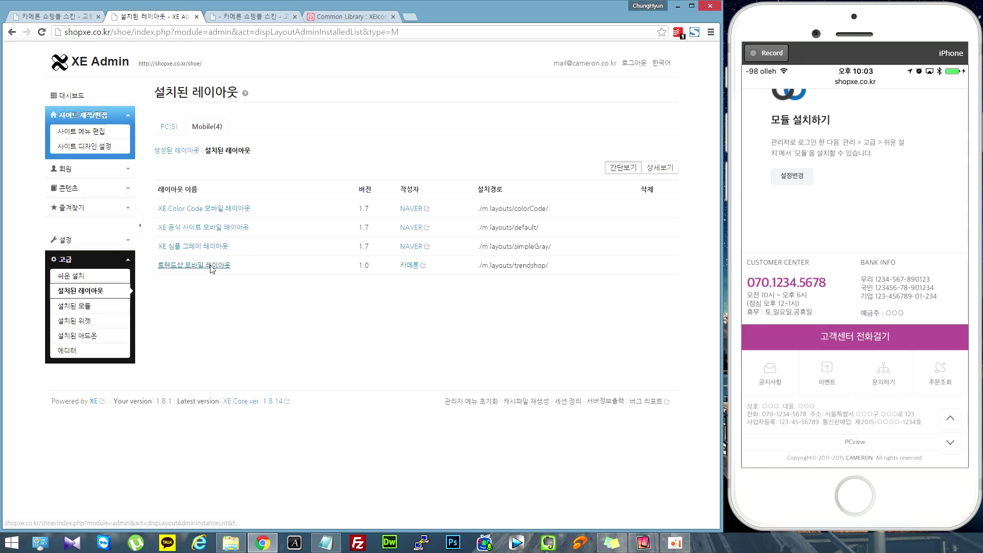
left_click(215, 265)
left_click(509, 165)
scroll(205, 325, "down", 7)
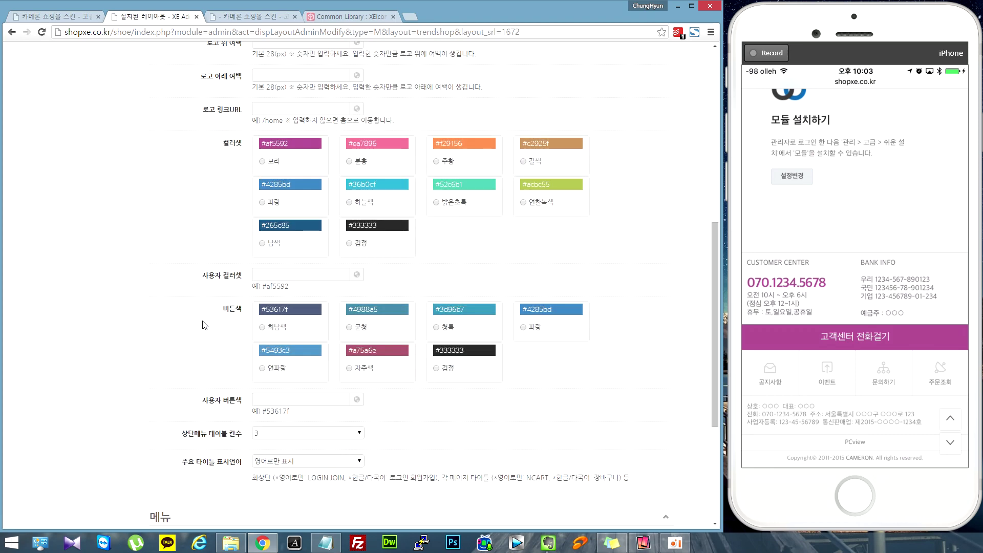
scroll(205, 325, "down", 5)
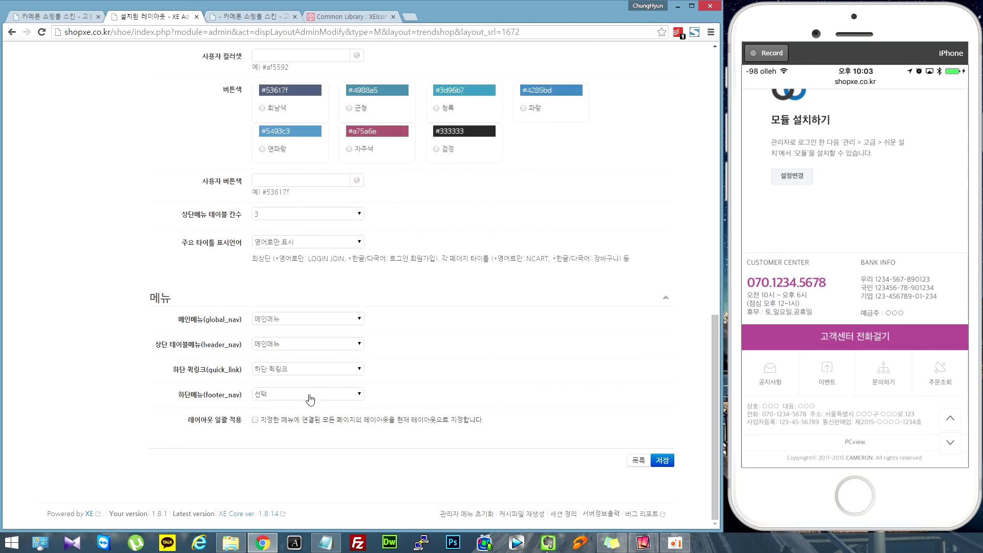
left_click(311, 398)
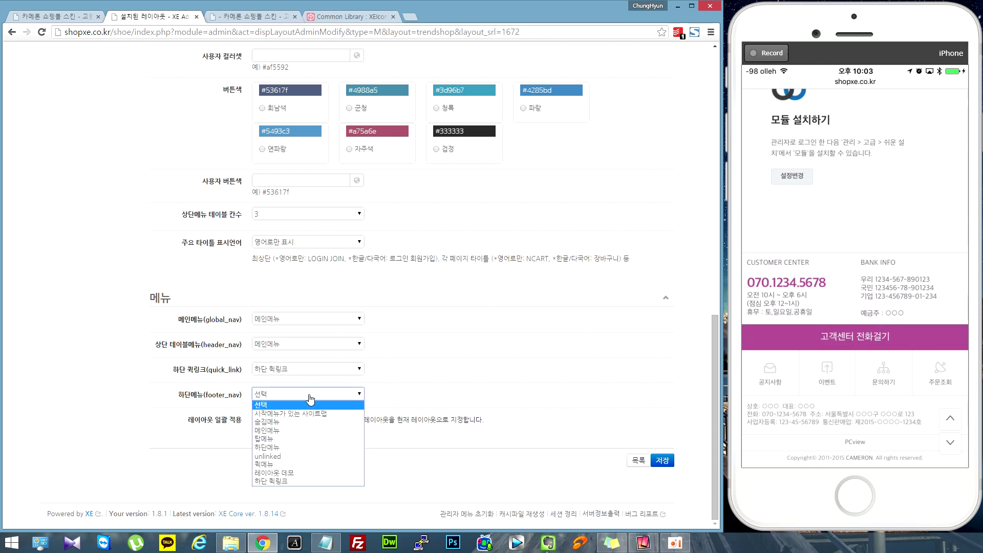
left_click(297, 448)
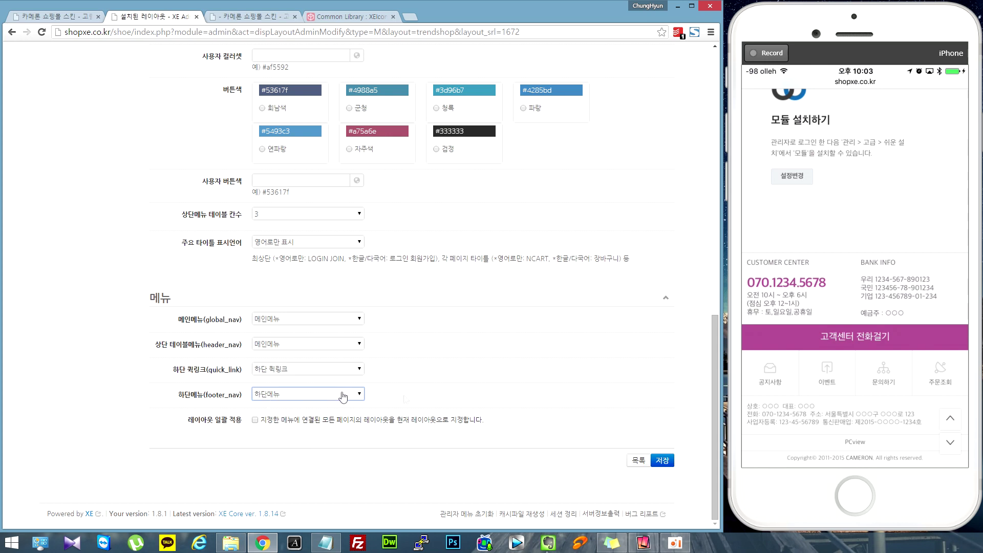
left_click(663, 462)
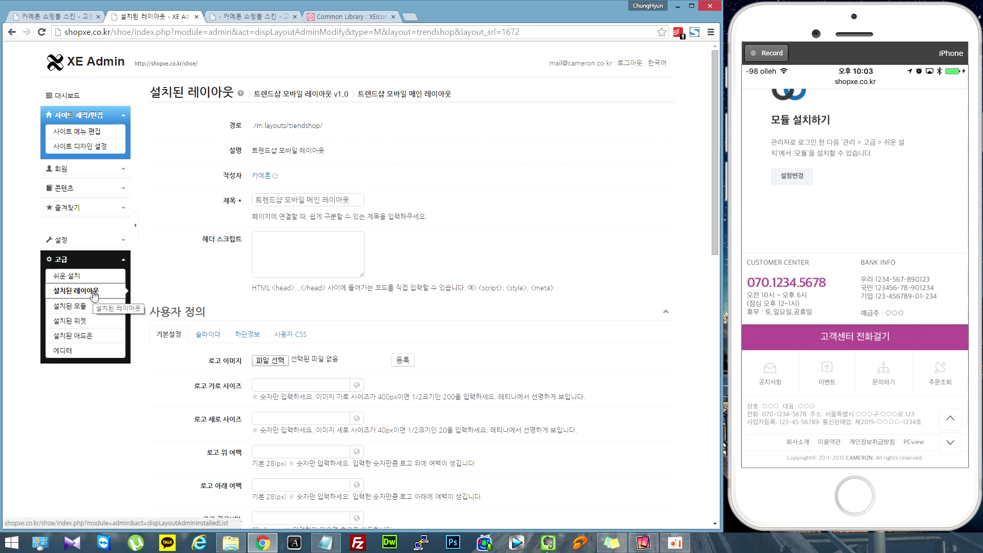
Set 상단메뉴 테이블 칸수 to 3 in the settings of the 트렌드샵 모바일 서브 레이아웃.
scroll(287, 336, "down", 12)
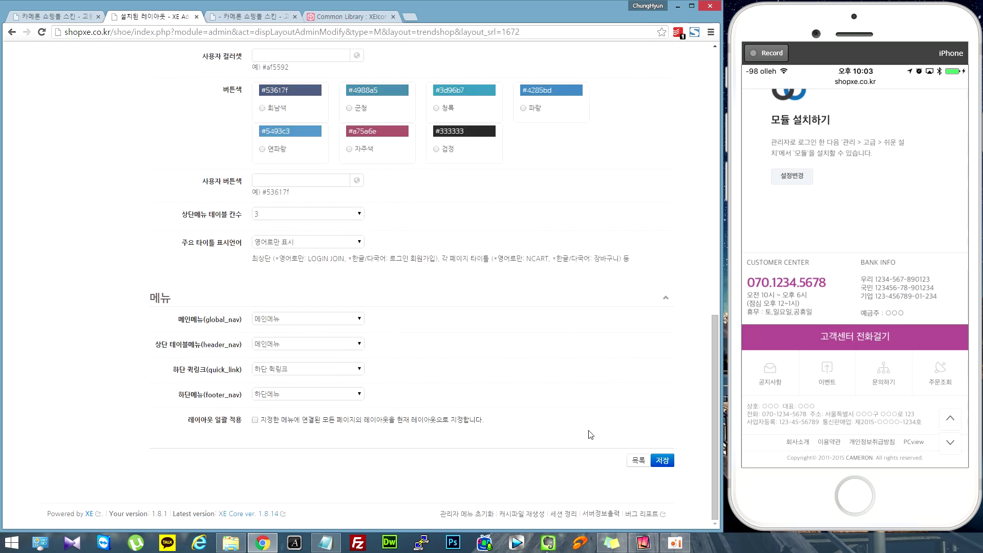
left_click(664, 465)
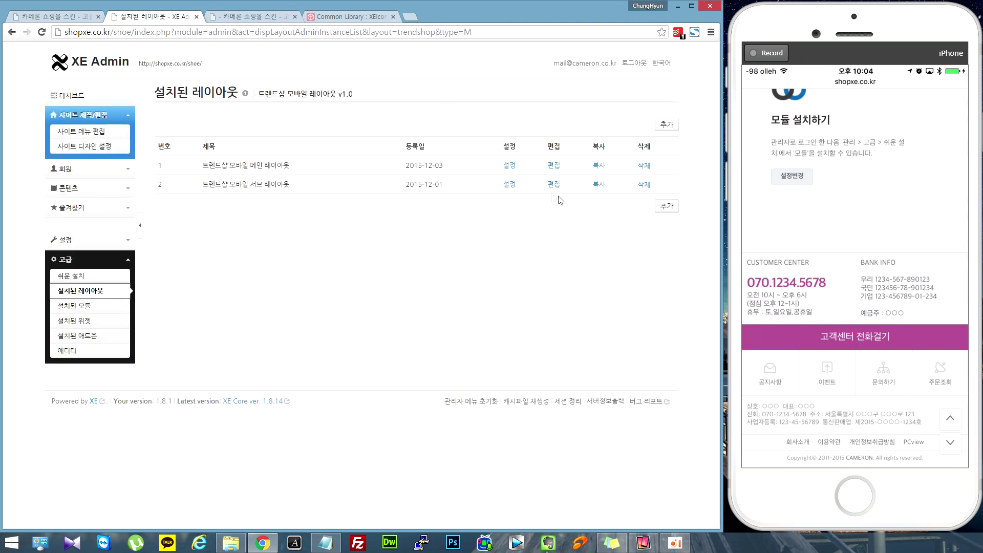
left_click(509, 186)
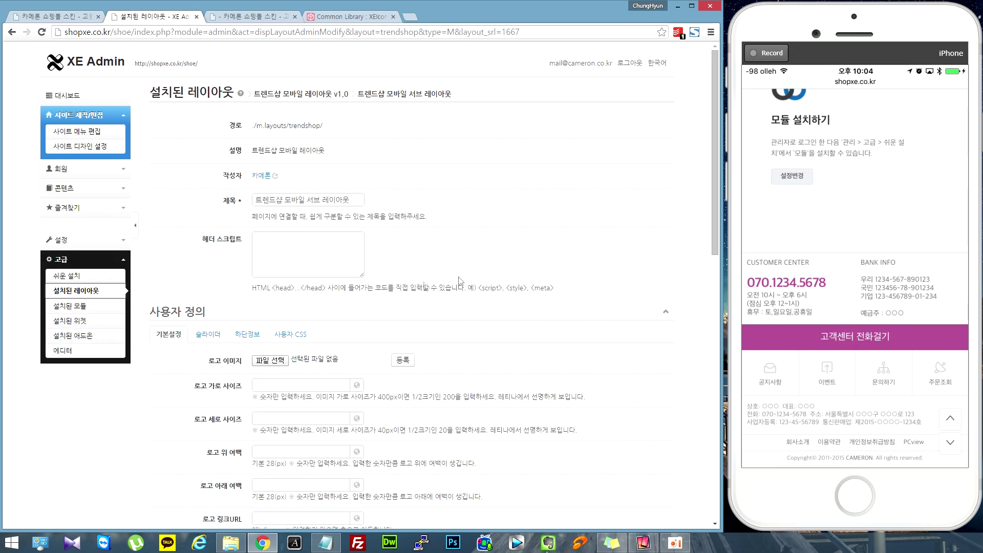
scroll(185, 308, "down", 4)
scroll(185, 307, "down", 8)
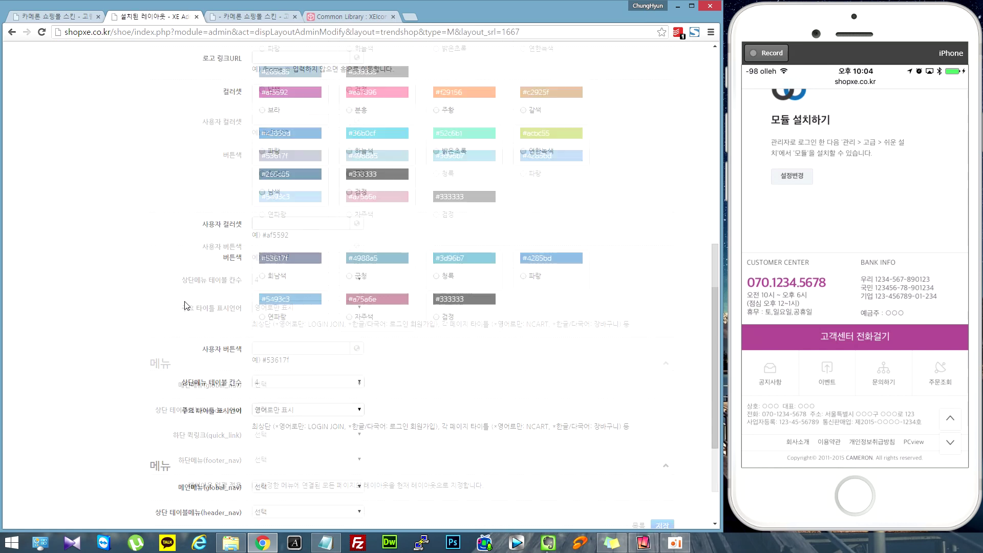
left_click(272, 228)
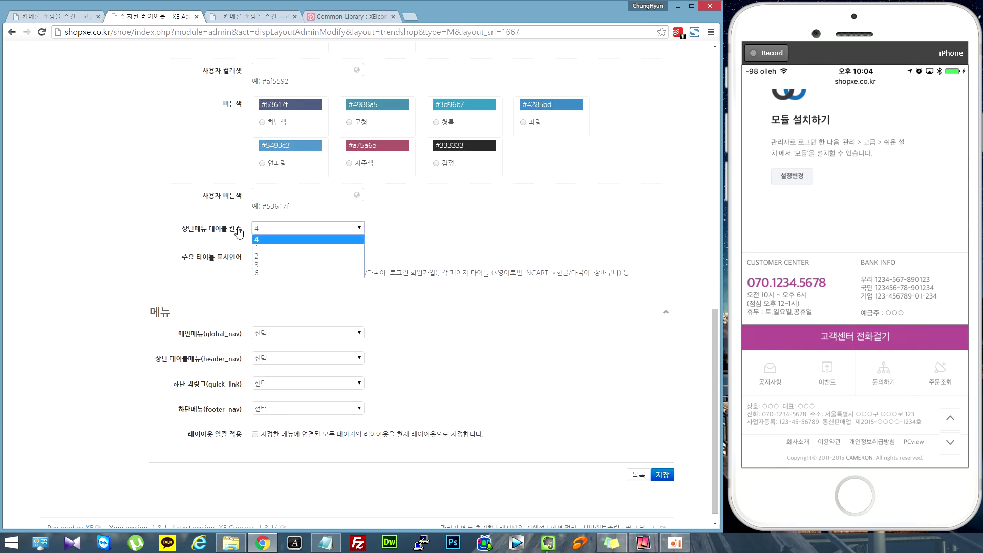
left_click(268, 265)
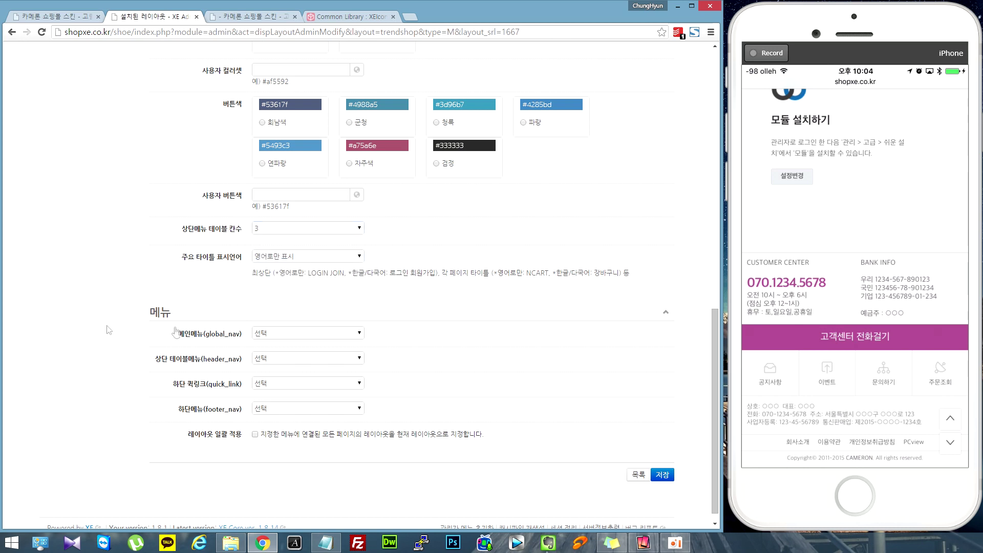
Assign 메인메뉴 to the sub layout's global_nav and header_nav, 하단 퀵링크 to quick_link and 하단메뉴 to footer_nav, and save.
left_click(282, 333)
left_click(277, 369)
left_click(283, 359)
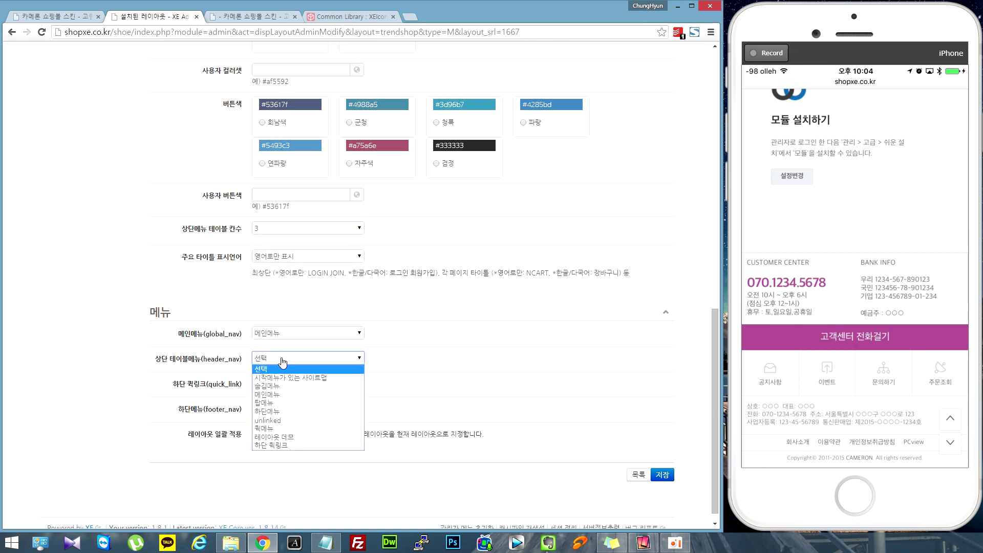
left_click(275, 395)
left_click(282, 389)
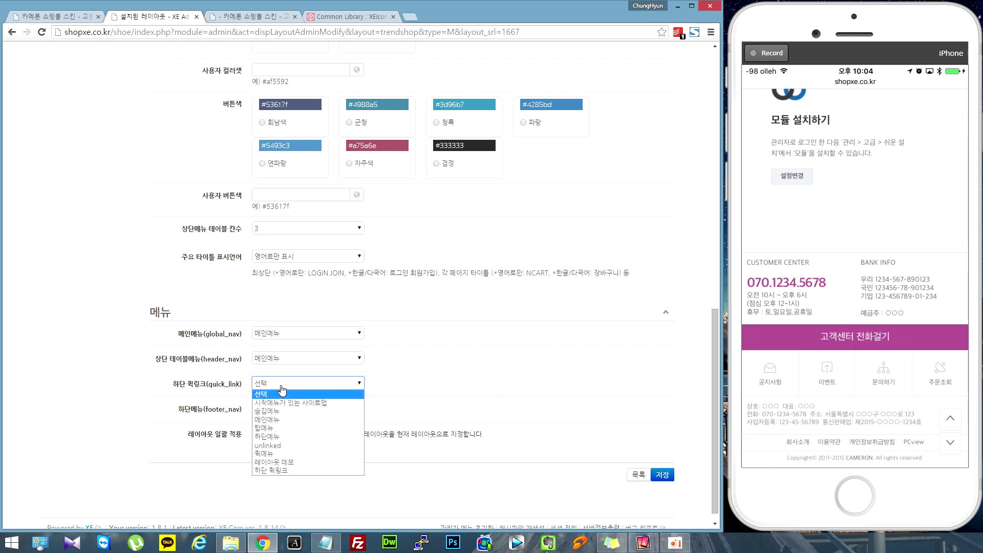
left_click(282, 471)
left_click(282, 413)
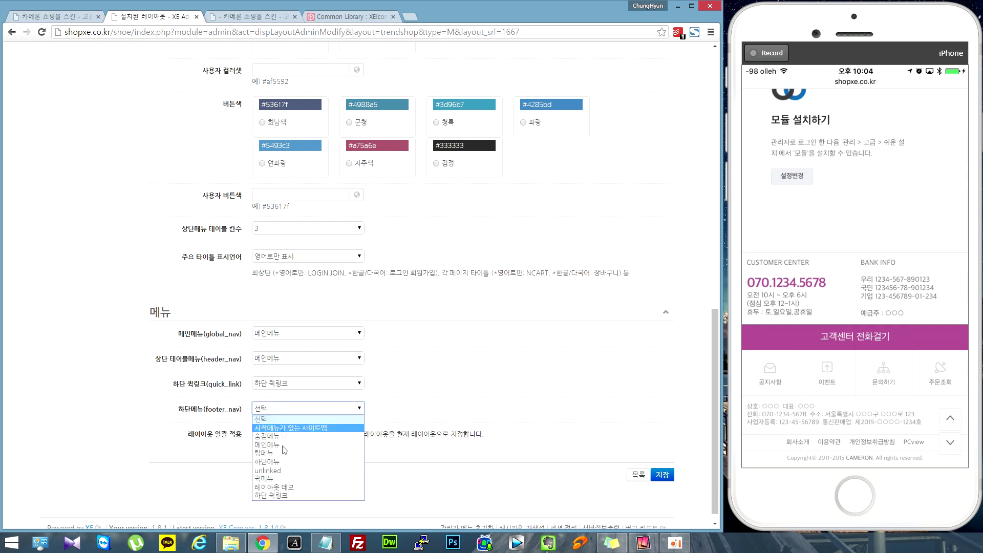
left_click(280, 463)
left_click(663, 475)
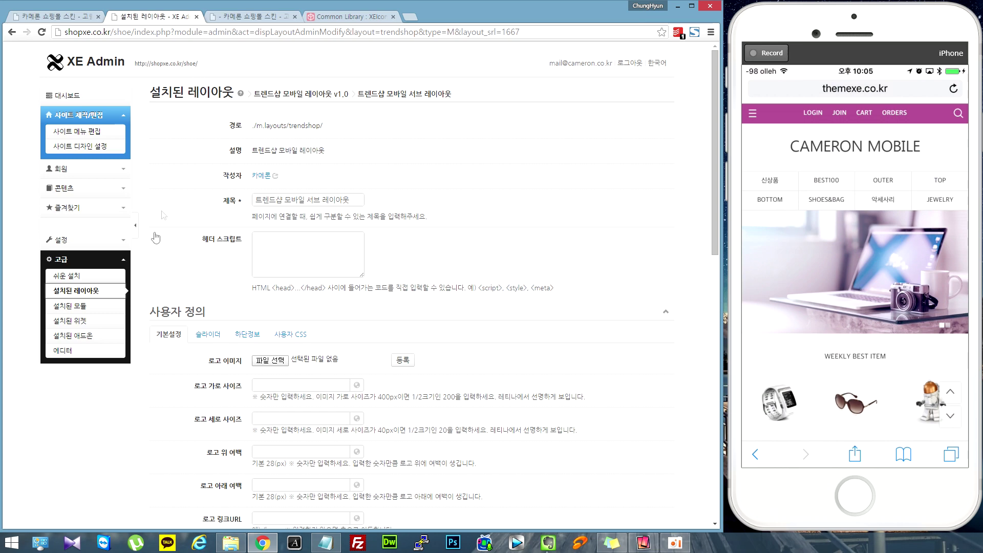
Open the 슬라이더 settings of the 트렌드샵 모바일 메인 레이아웃 to see its options.
scroll(147, 303, "down", 15)
left_click(638, 460)
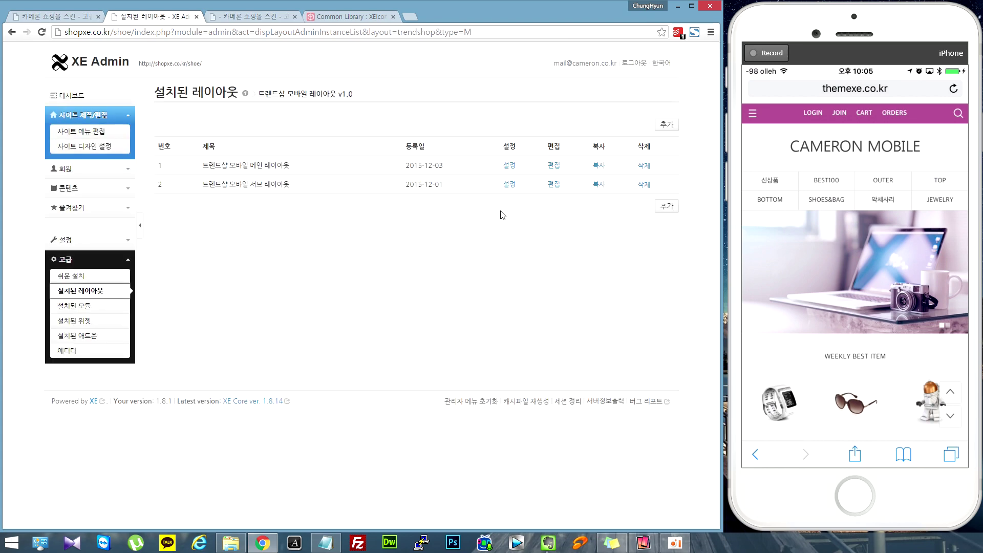
left_click(510, 166)
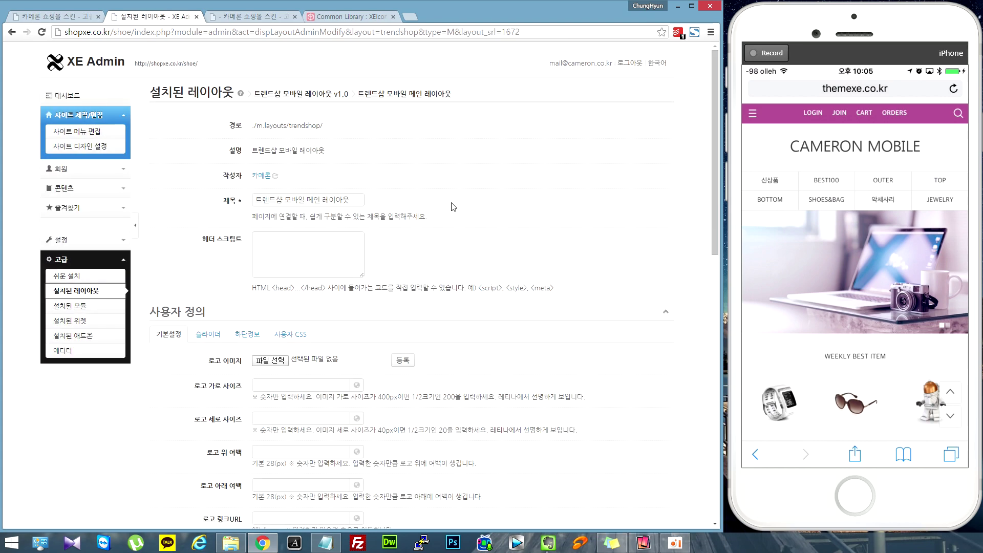
scroll(282, 310, "down", 3)
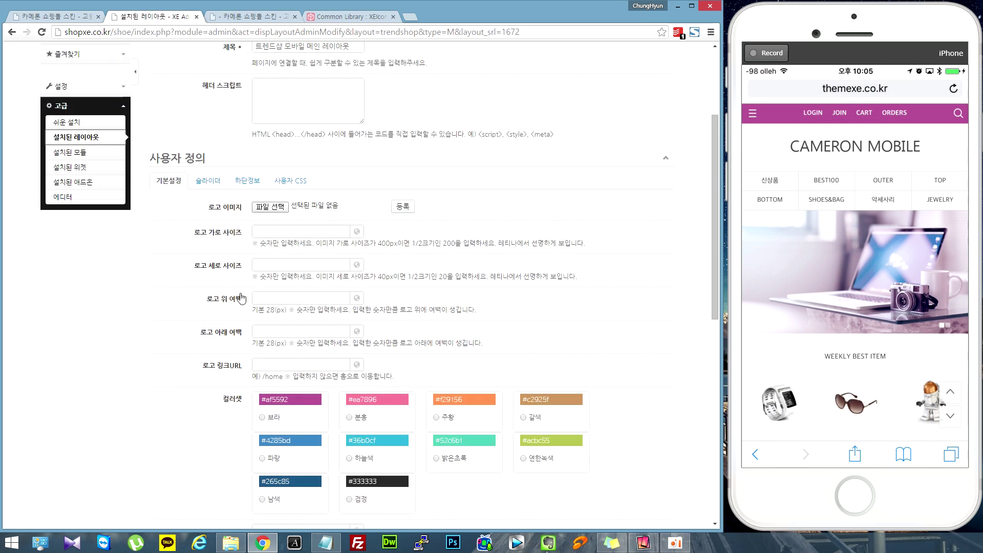
left_click(207, 182)
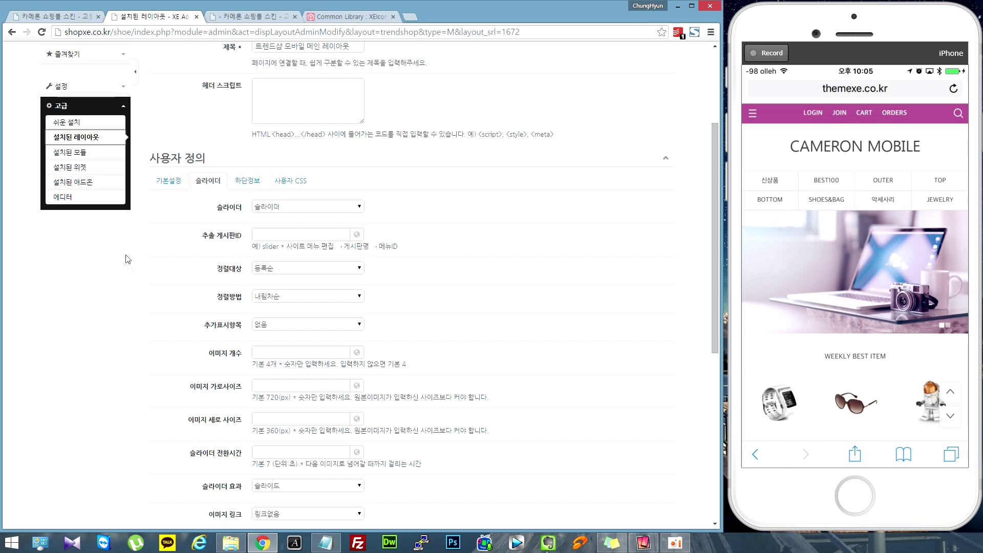
Copy the menu ID slider from the 슬라이더 board's edit form in the site menu editor.
scroll(121, 245, "up", 3)
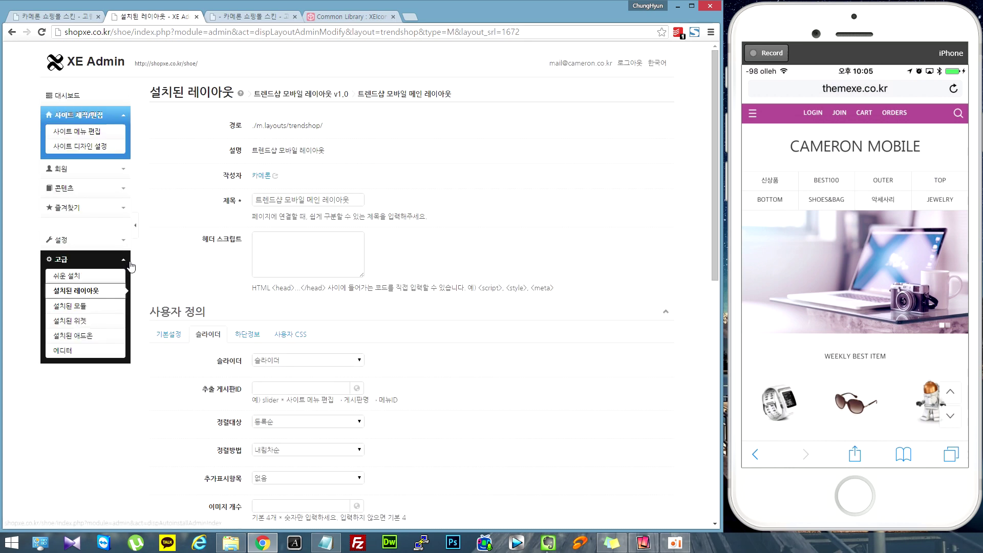
left_click(96, 138)
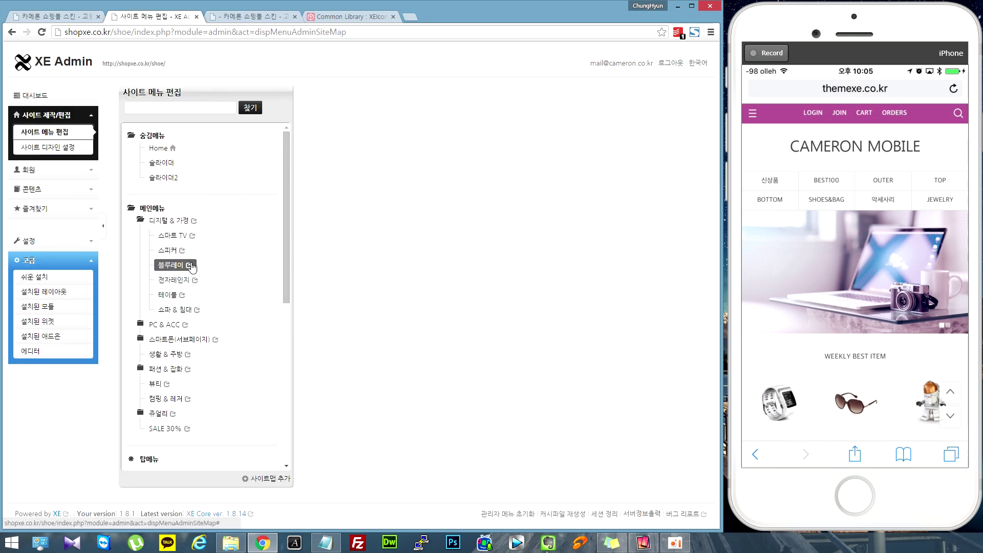
left_click(161, 163)
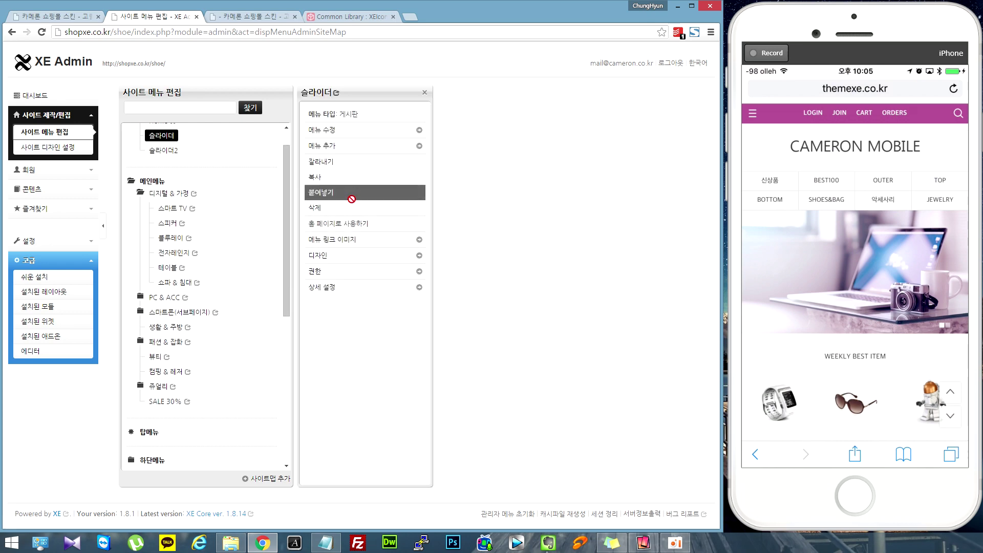
left_click(329, 131)
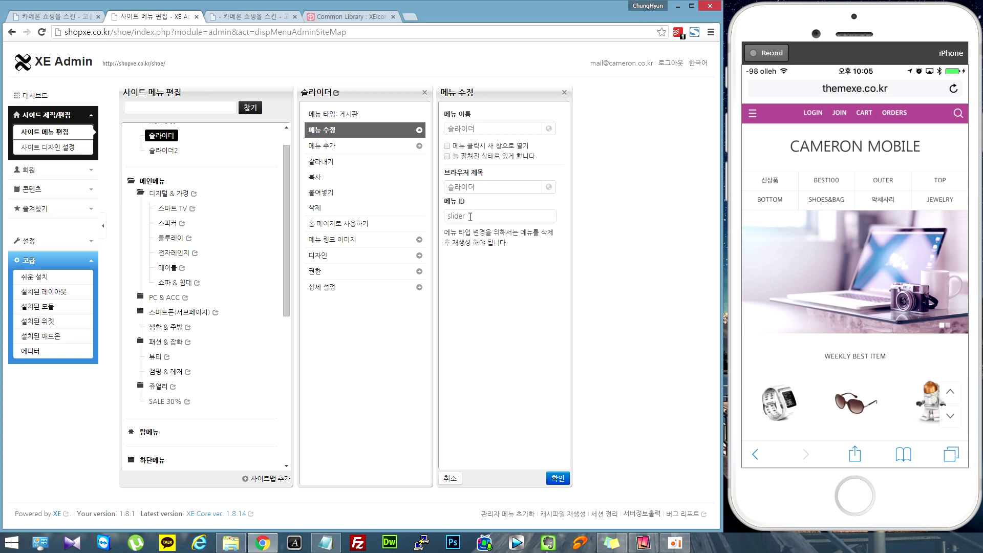
double_click(470, 216)
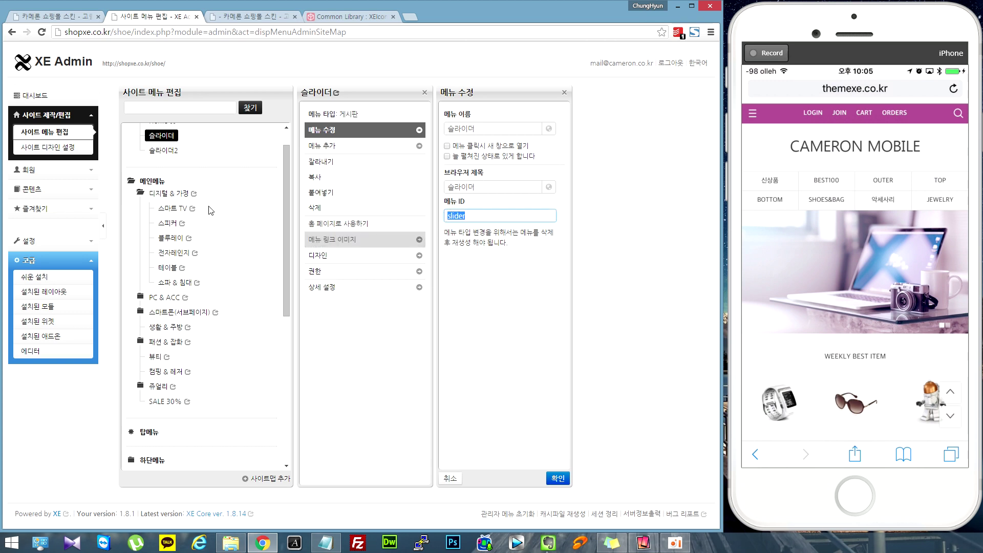
Enter slider as the 추출 게시판ID in the 슬라이더 settings of the 트렌드샵 모바일 메인 레이아웃.
left_click(43, 293)
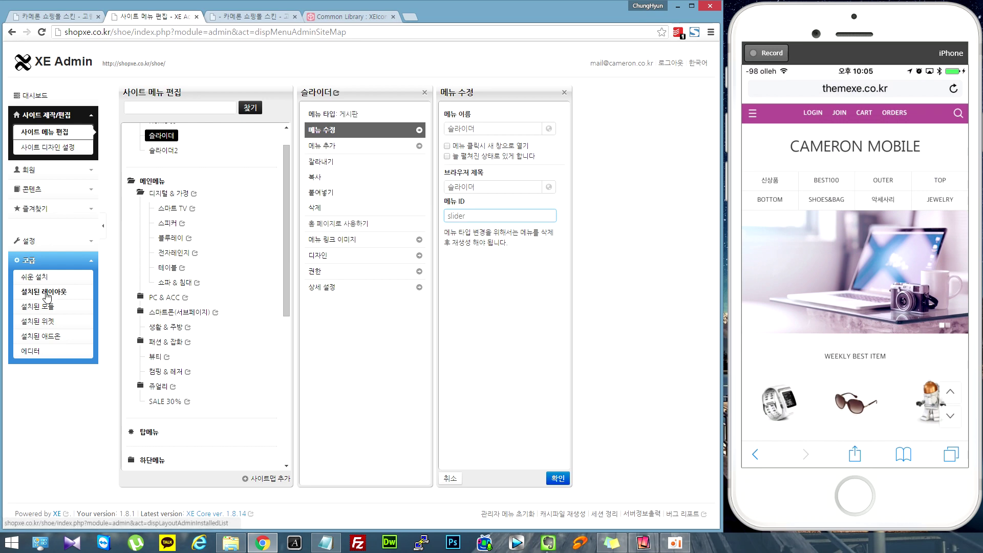
left_click(210, 130)
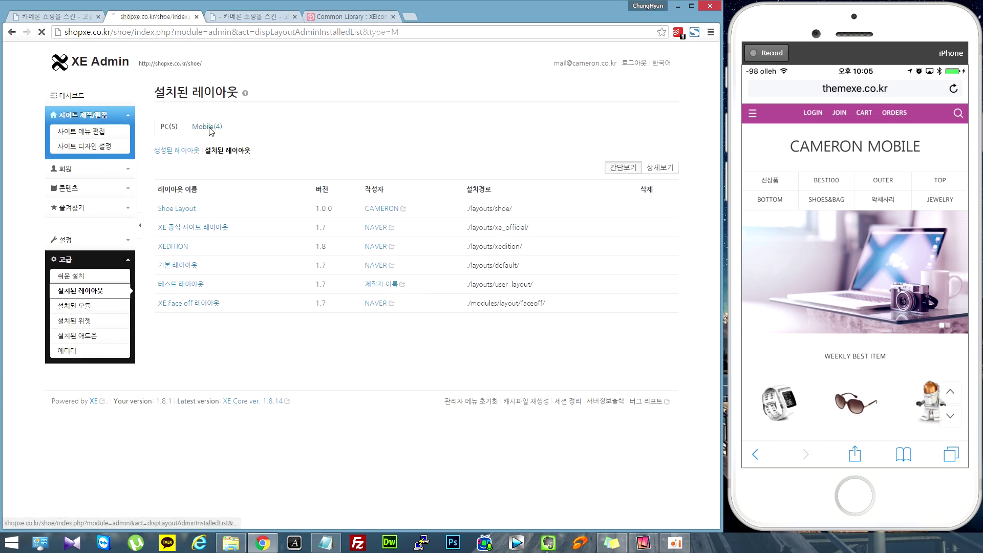
left_click(197, 267)
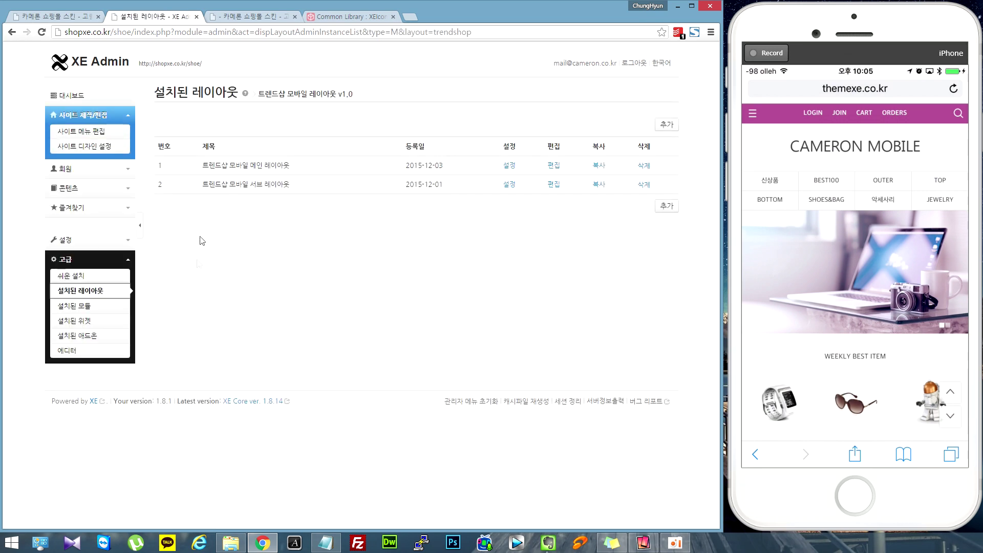
left_click(510, 166)
left_click(214, 334)
scroll(311, 338, "down", 2)
left_click(299, 287)
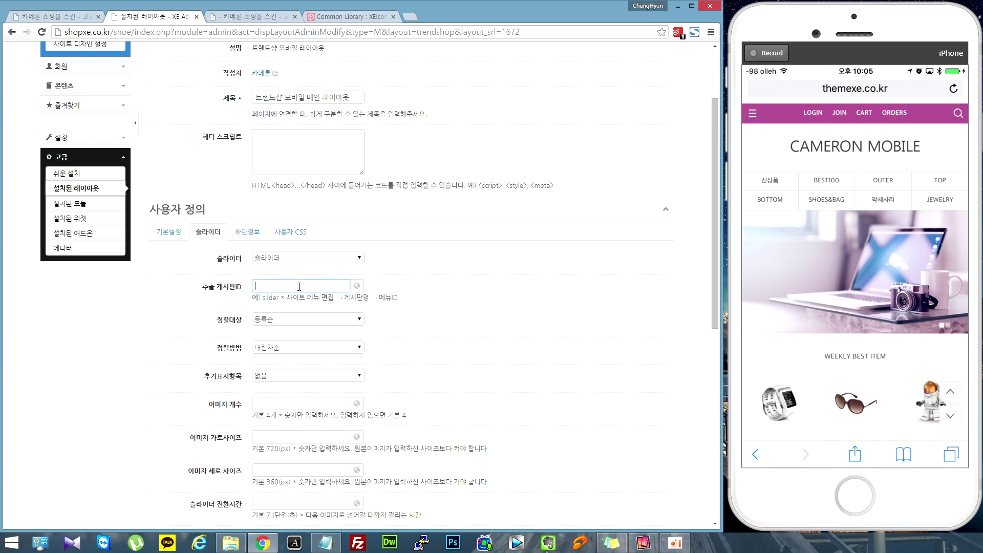
left_click(126, 342)
Set the slider's 이미지 개수 to 2 and save the main layout.
scroll(180, 323, "down", 2)
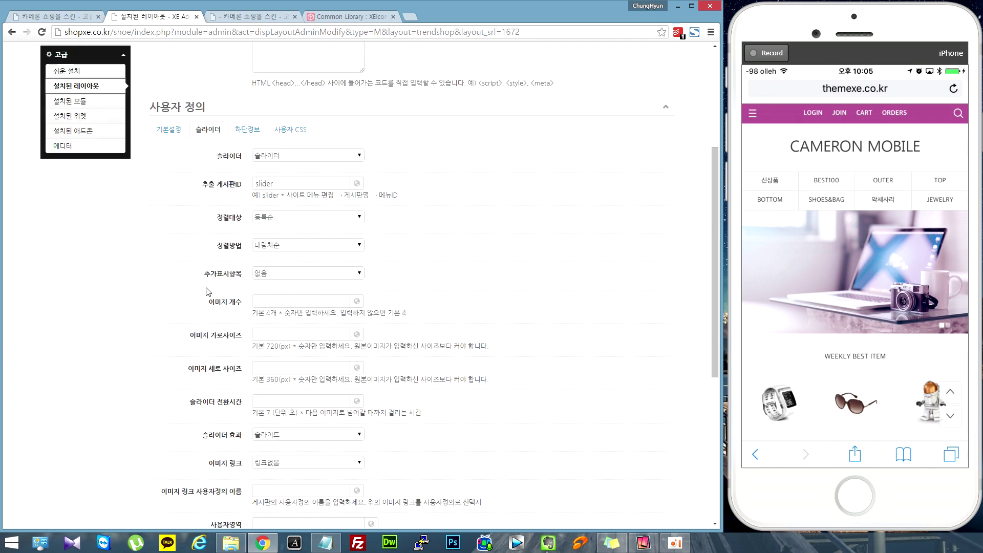
scroll(207, 292, "down", 1)
left_click(277, 254)
type("2")
scroll(129, 267, "down", 1)
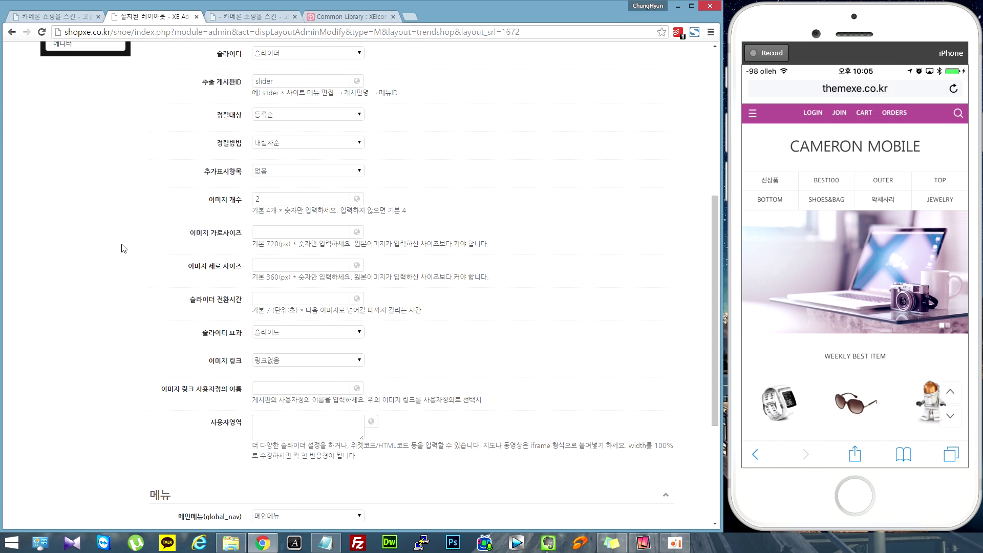
scroll(123, 245, "down", 1)
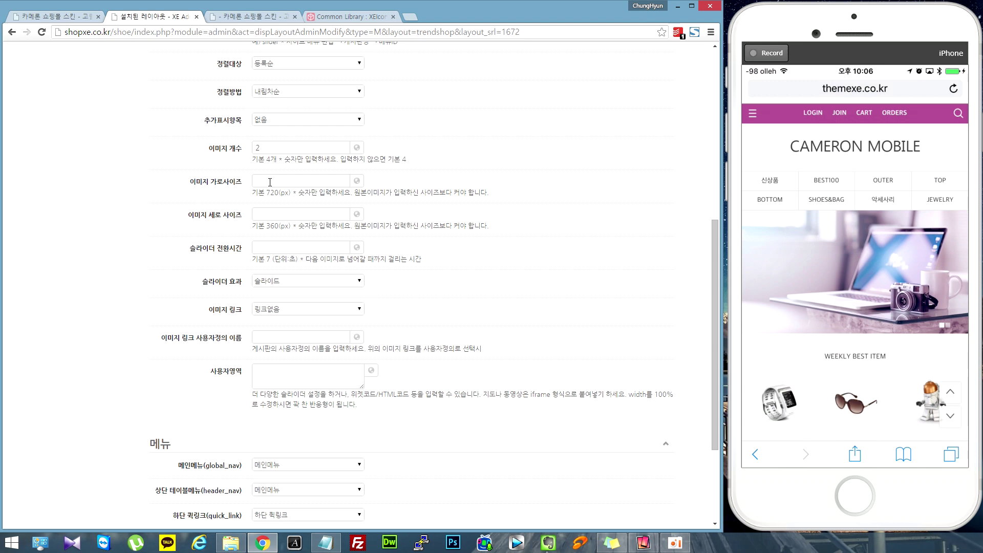
scroll(215, 301, "down", 1)
scroll(215, 301, "down", 2)
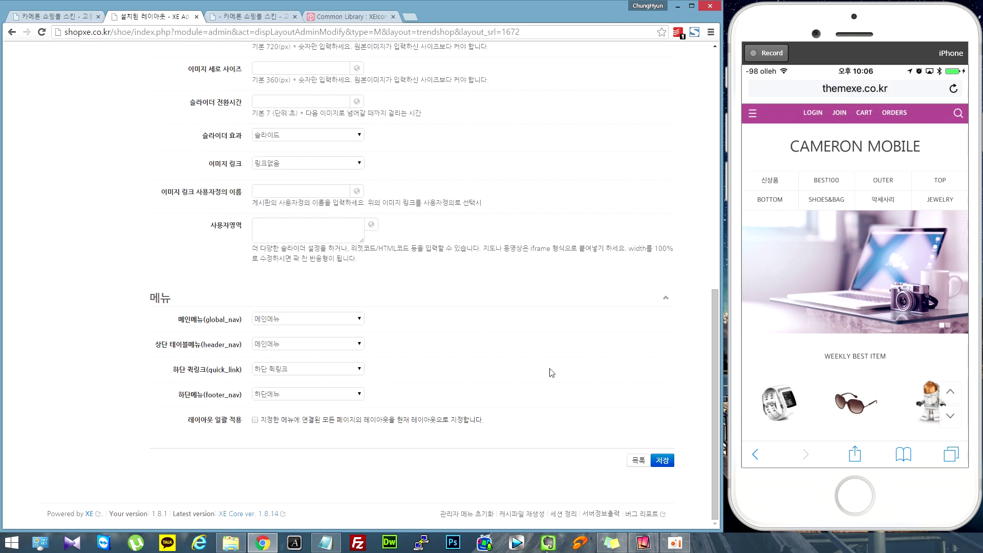
left_click(661, 460)
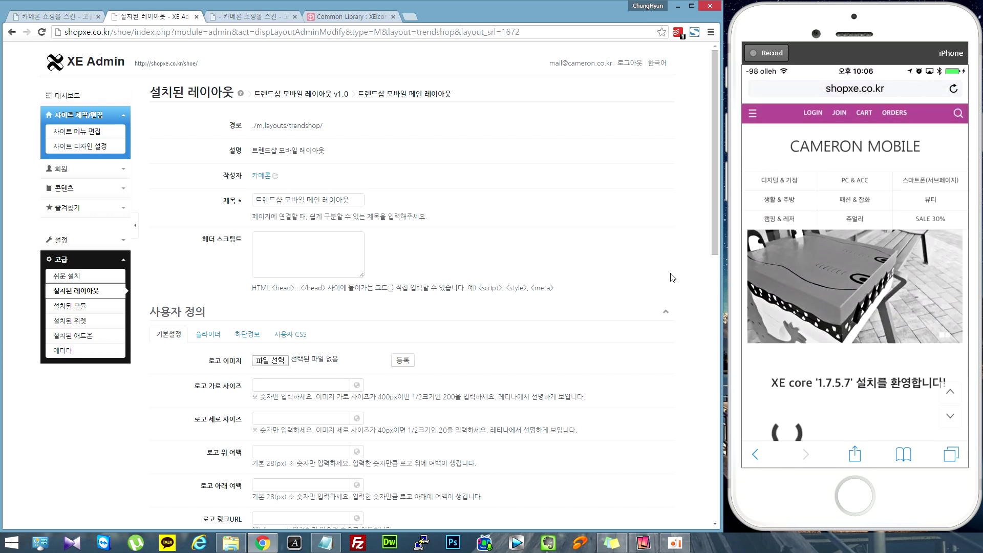
Set the 슬라이더 전환시간 to 5 seconds in the 슬라이더 settings of the 트렌드샵 모바일 메인 레이아웃.
left_click(64, 17)
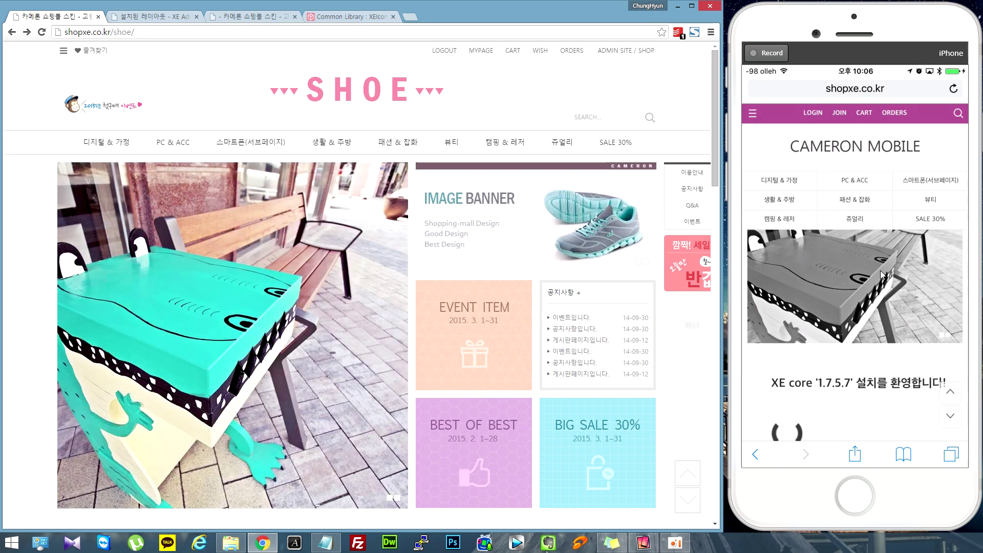
left_click(148, 18)
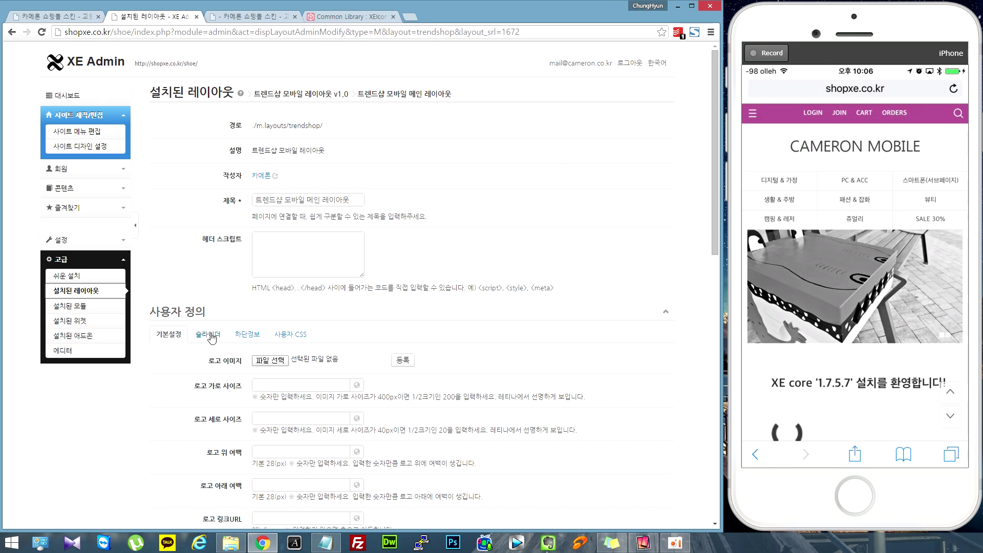
scroll(170, 266, "down", 2)
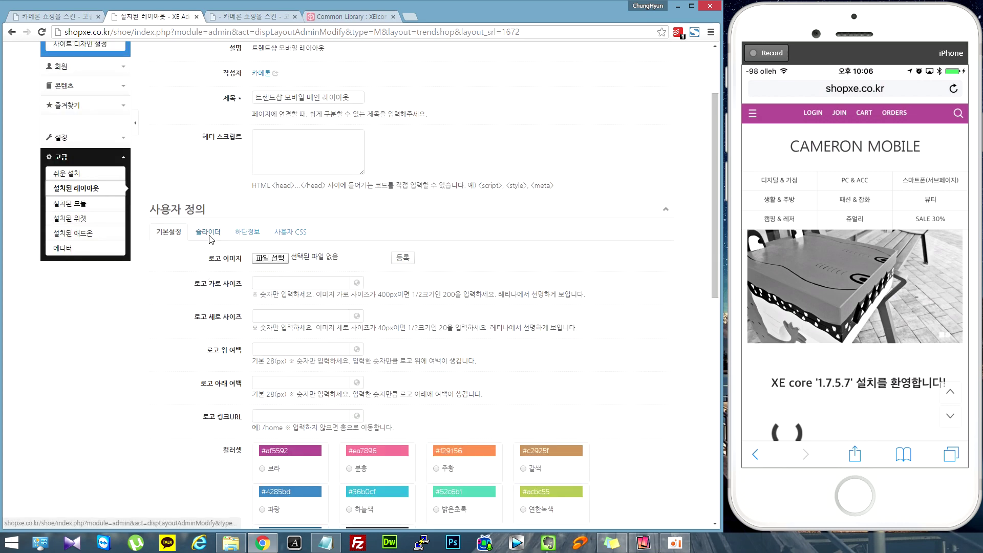
left_click(209, 235)
scroll(152, 346, "down", 1)
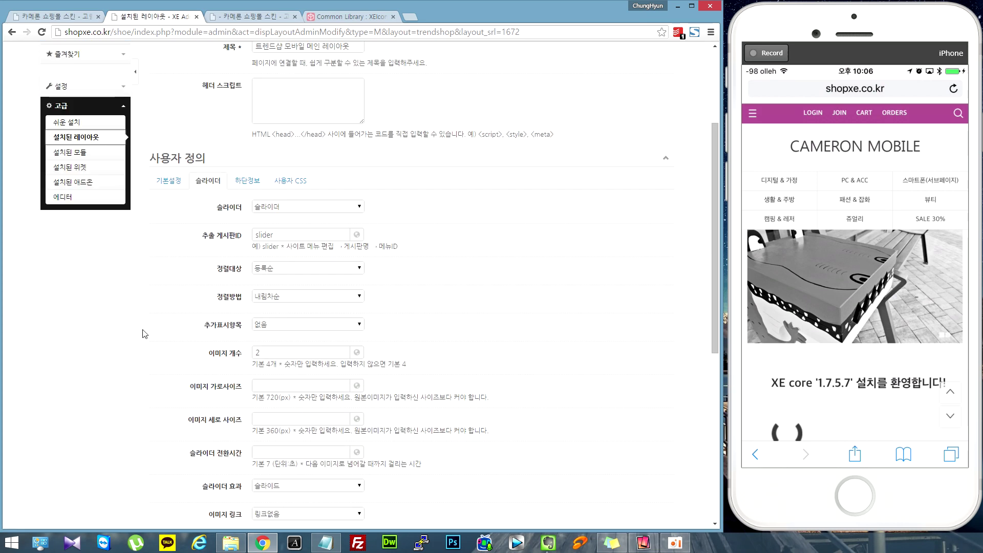
scroll(146, 328, "down", 2)
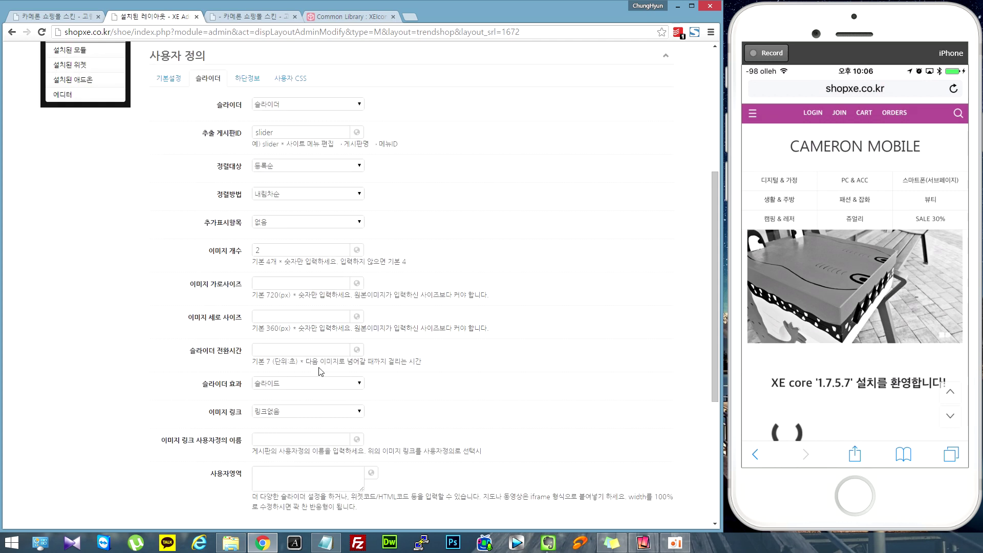
left_click_drag(422, 362, 387, 361)
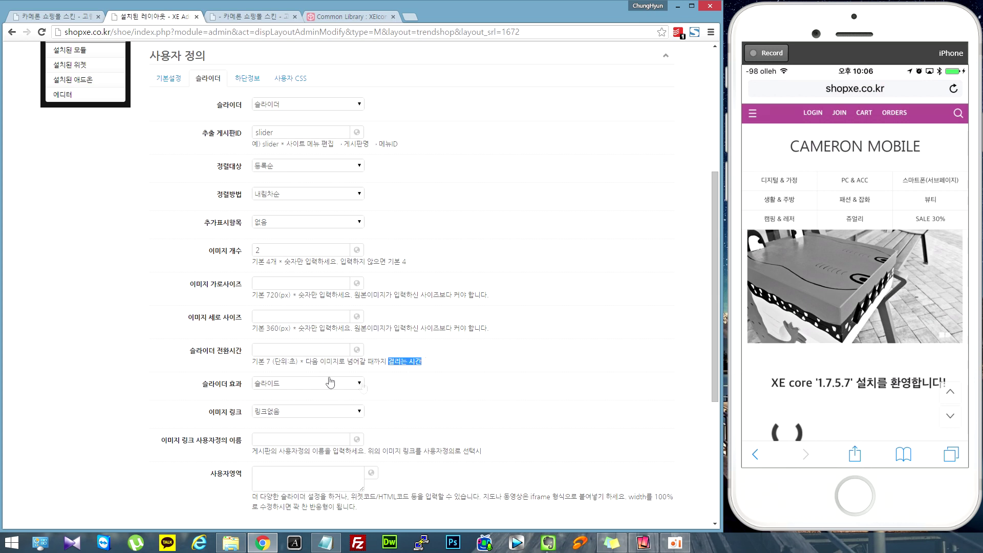
left_click(322, 351)
left_click(97, 302)
Set the slider's 정렬방법 to 올림차순 and save the main layout.
scroll(130, 309, "up", 1)
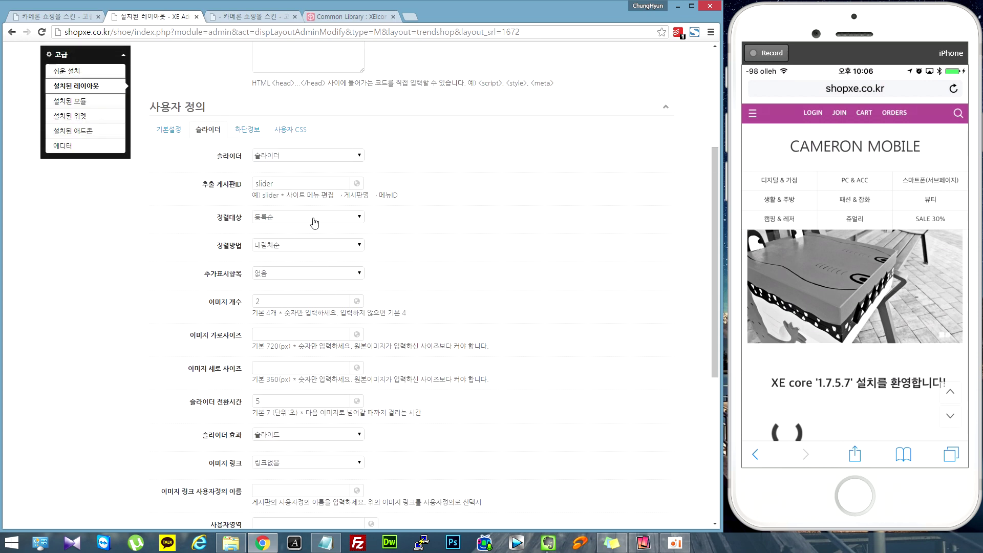
left_click(302, 250)
left_click(303, 265)
scroll(109, 292, "down", 2)
scroll(109, 292, "down", 4)
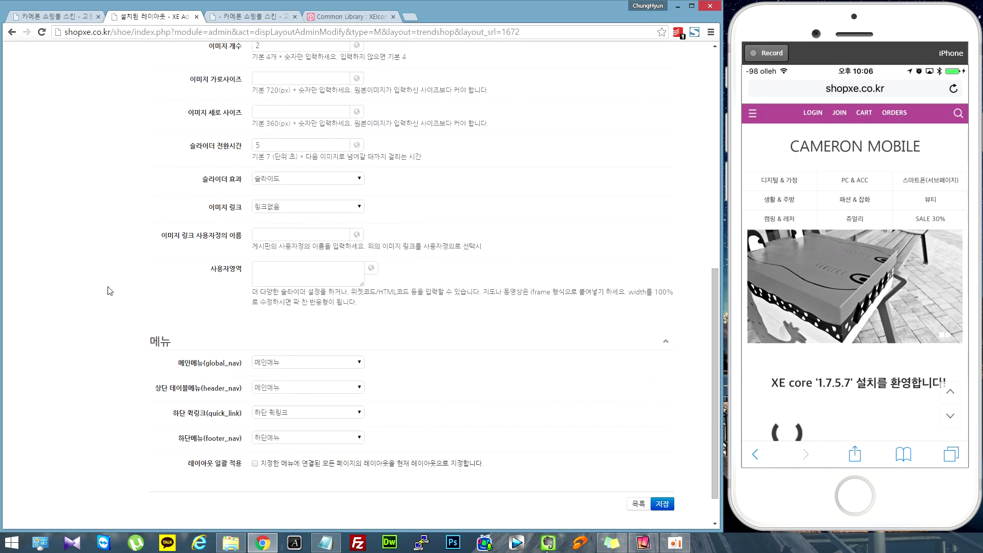
scroll(218, 316, "up", 6)
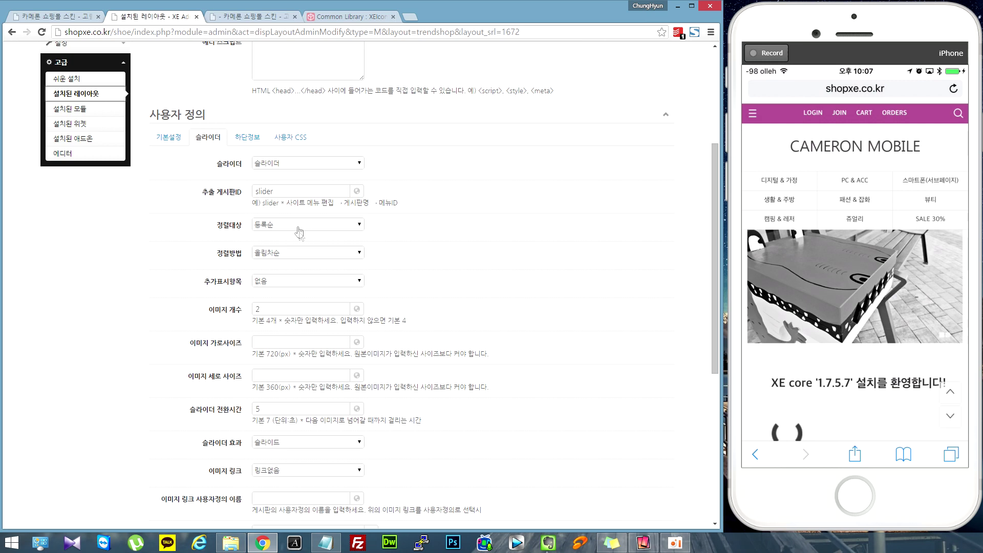
scroll(115, 310, "down", 3)
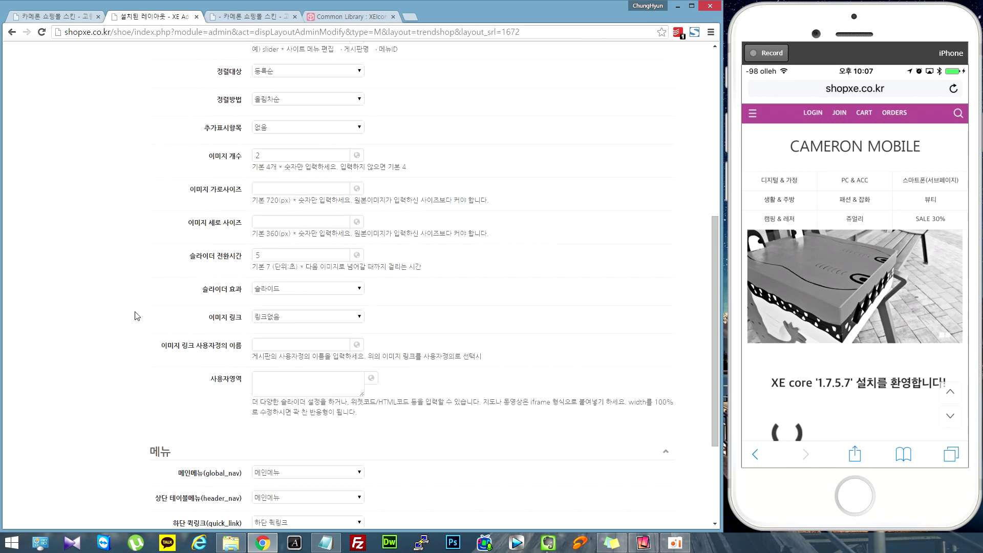
scroll(136, 316, "down", 3)
left_click(661, 456)
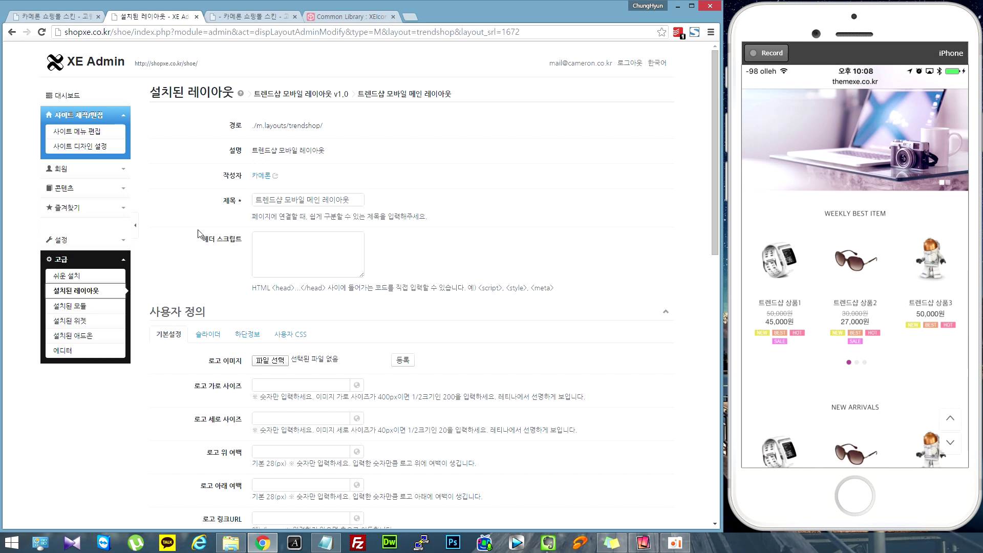
Open the mobile version of the SHOE shop's home page from its page management links.
left_click(52, 17)
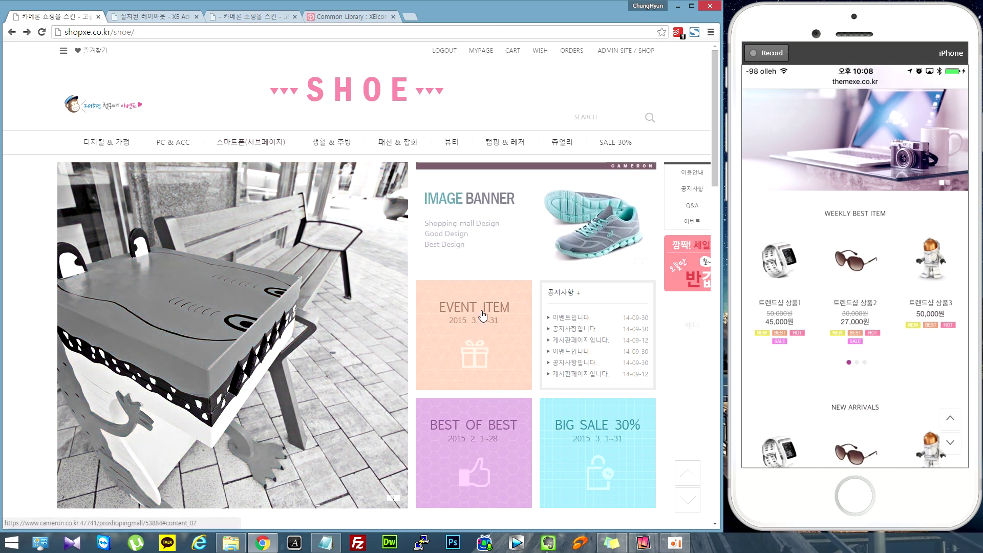
scroll(483, 314, "down", 1)
scroll(483, 314, "down", 7)
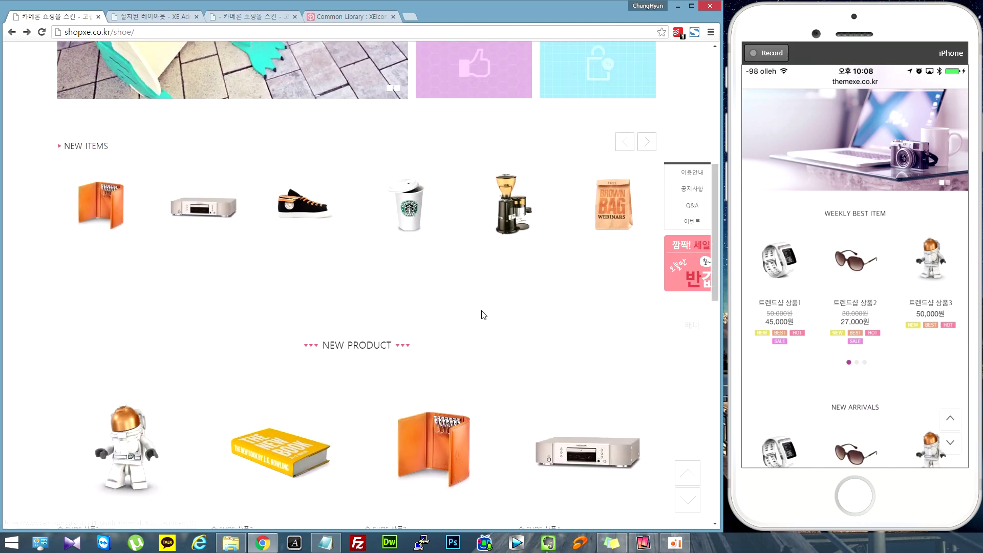
scroll(483, 315, "down", 4)
scroll(483, 316, "down", 10)
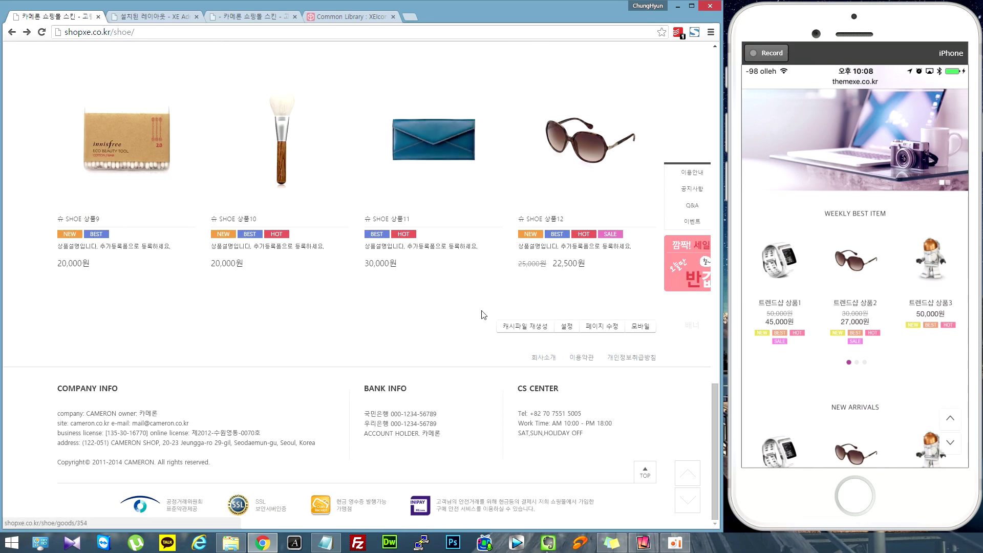
left_click(643, 333)
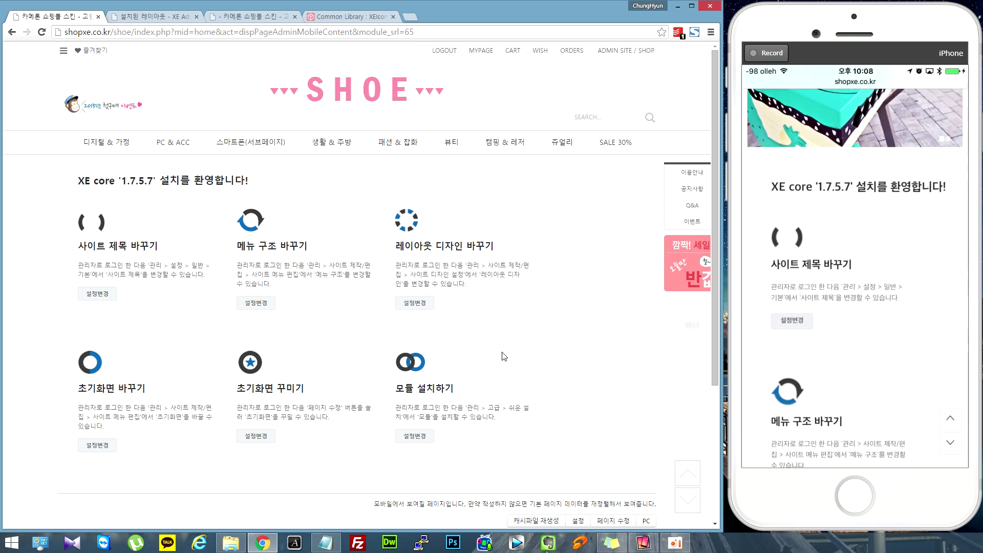
Start editing the mobile home page and delete its XE core welcome content widget.
scroll(607, 412, "down", 2)
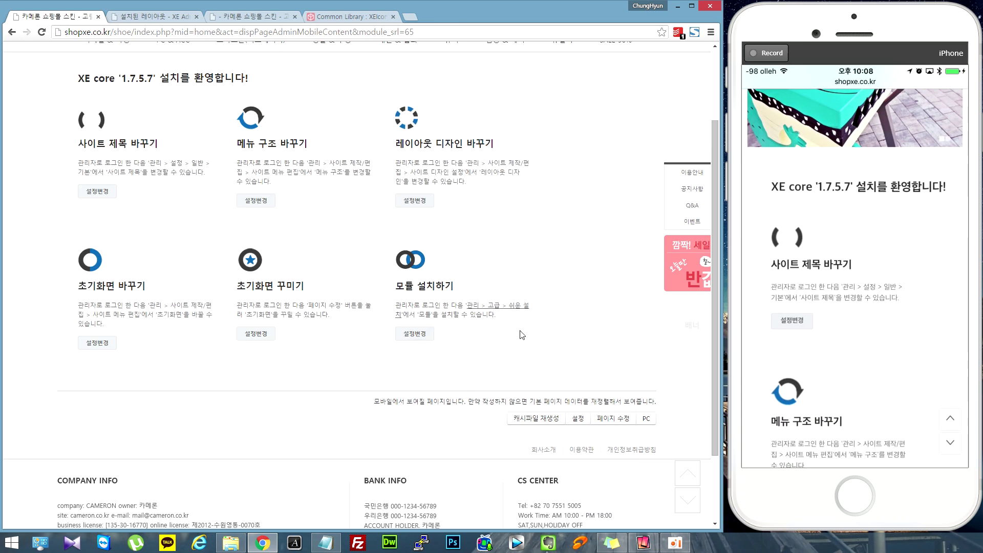
left_click(611, 424)
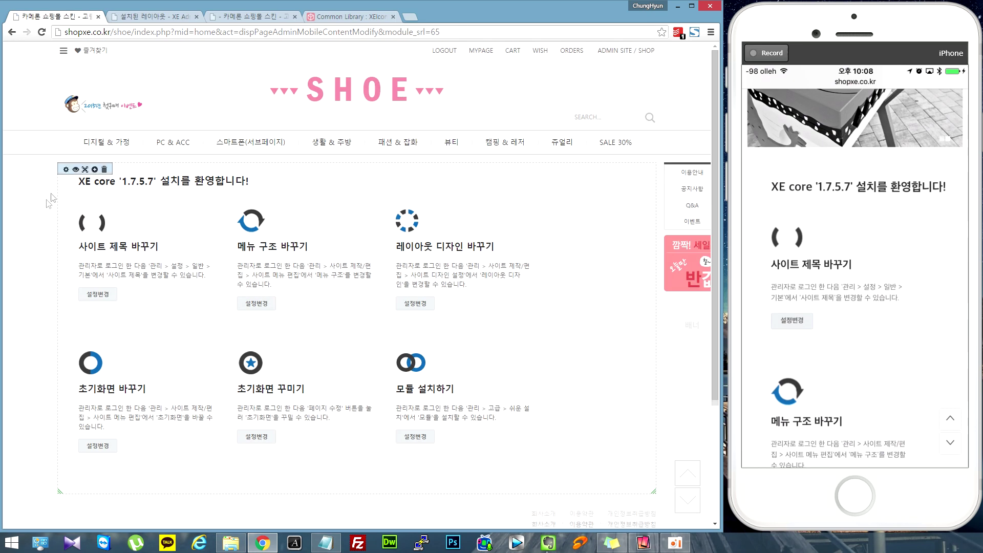
left_click(105, 170)
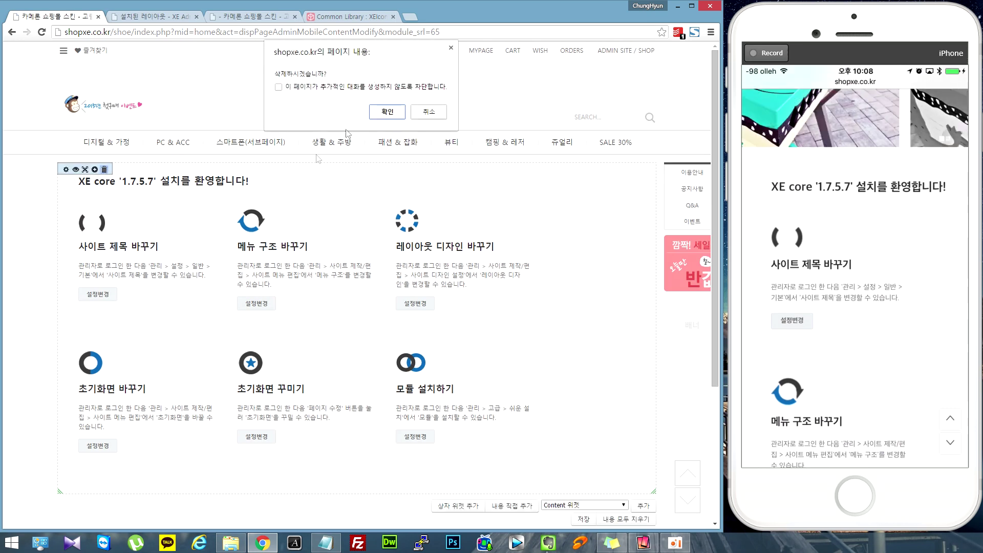
left_click(380, 111)
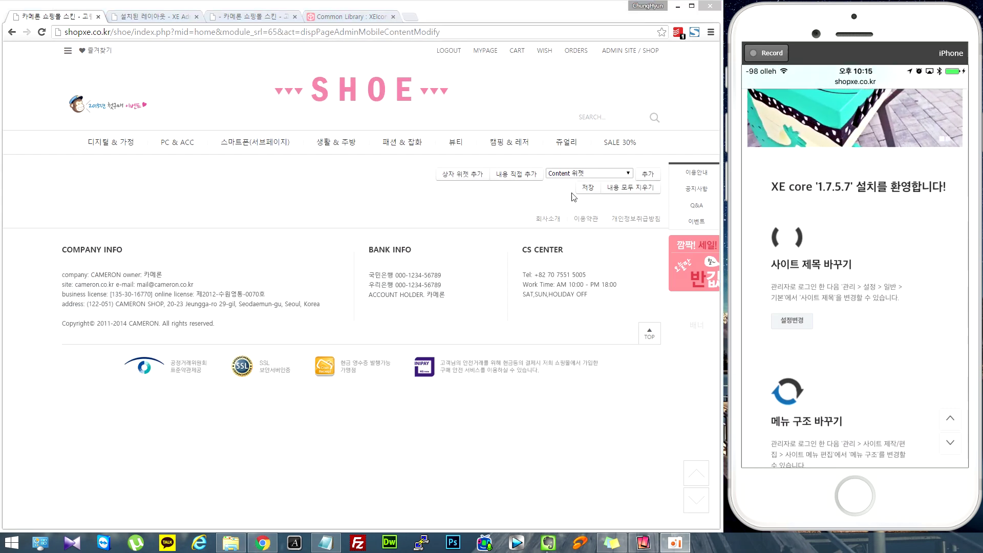
Add a 카메론 상품진열 롤링 위젯 to the mobile page and apply the 트렌드샵 모바일 상품진열 롤링 스킨(trendshop_mobile_carousel) skin.
left_click(589, 175)
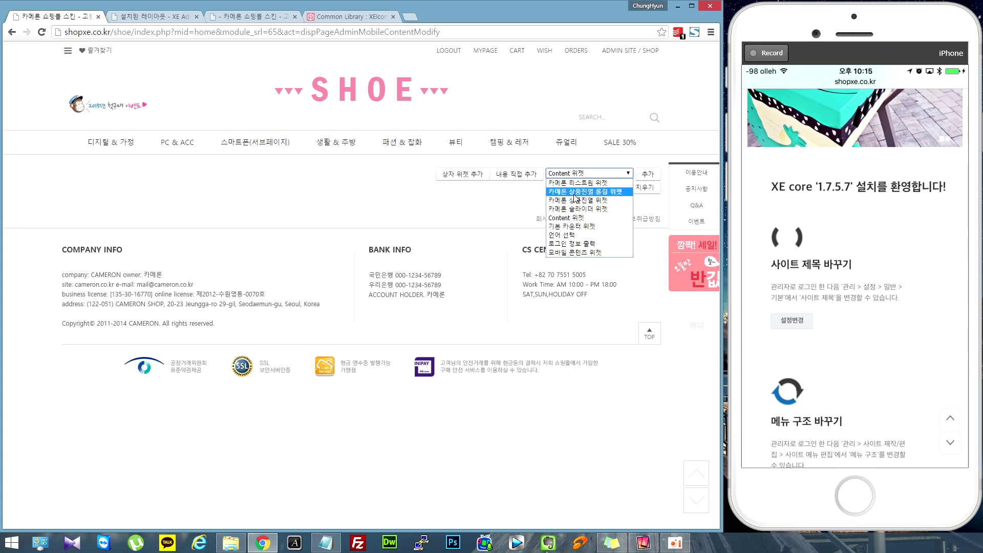
left_click(575, 193)
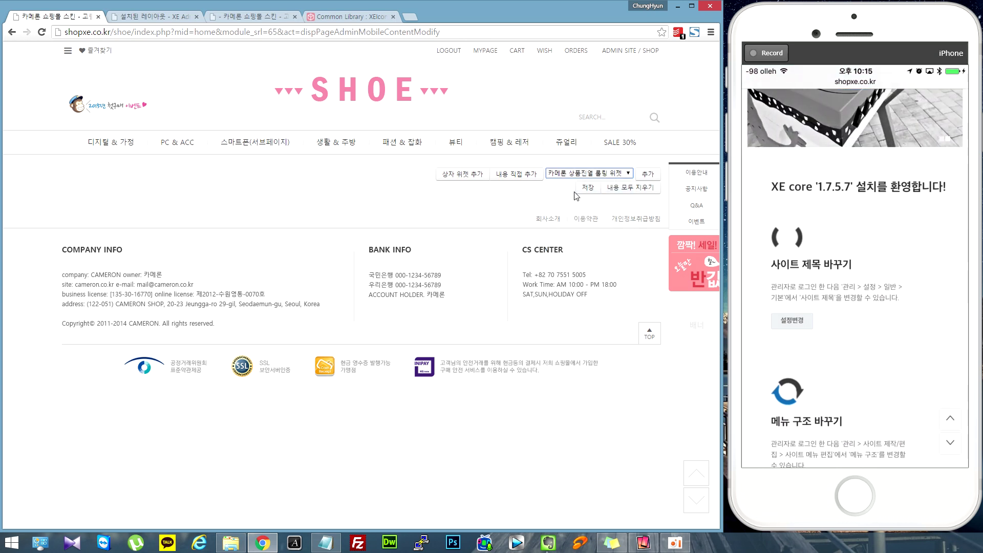
left_click(647, 175)
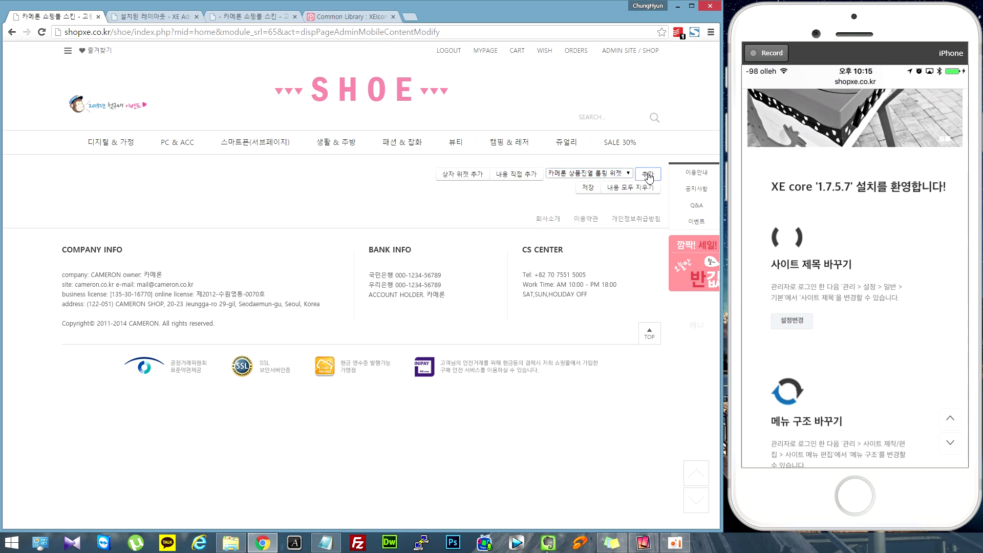
left_click(176, 106)
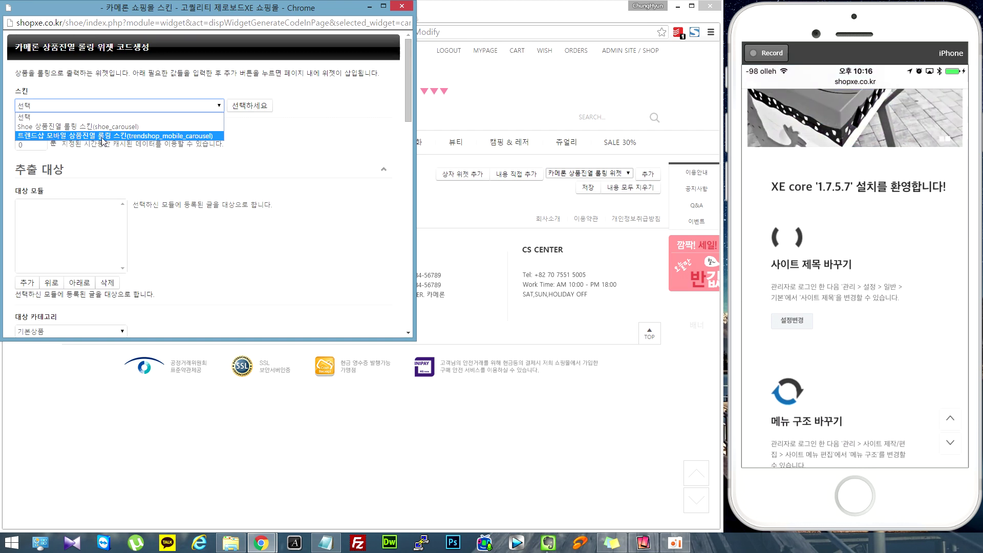
left_click(122, 136)
left_click(252, 110)
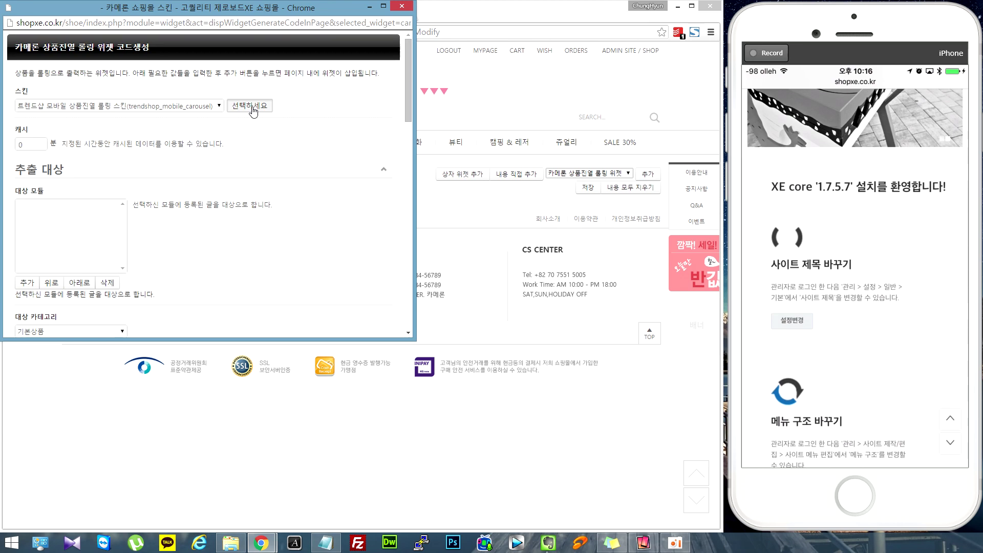
Add 슈 SHOE as the rolling widget's 대상 모듈.
left_click(28, 283)
scroll(201, 191, "down", 3)
scroll(201, 191, "down", 10)
left_click(158, 135)
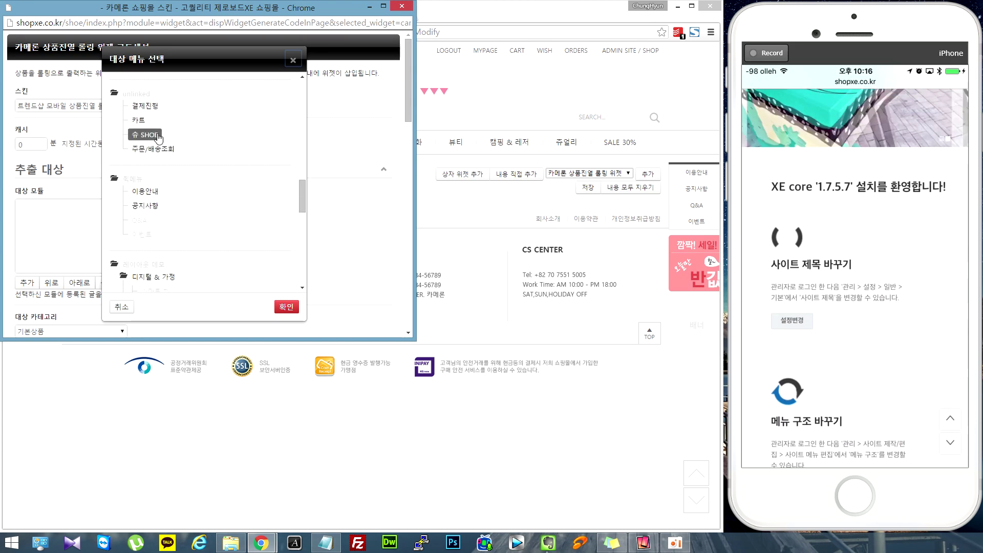
left_click(285, 307)
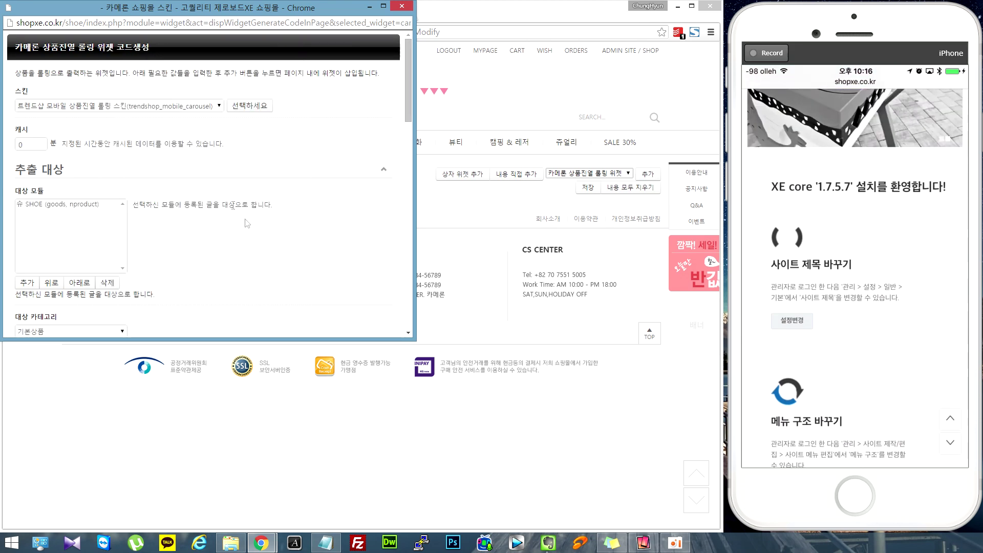
Set the rolling widget's 대상 카테고리 to 메인진열상품.
scroll(190, 199, "down", 2)
scroll(193, 199, "down", 1)
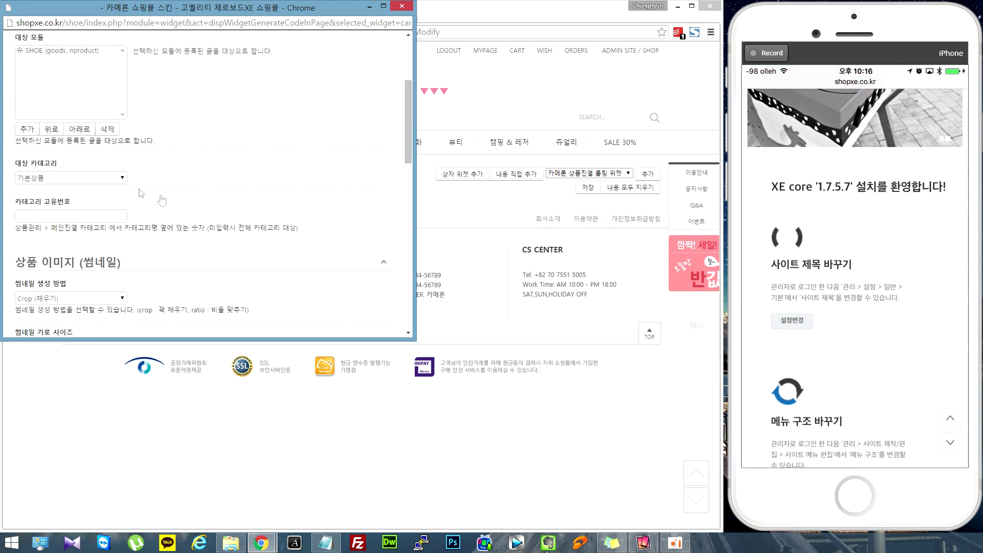
left_click(90, 179)
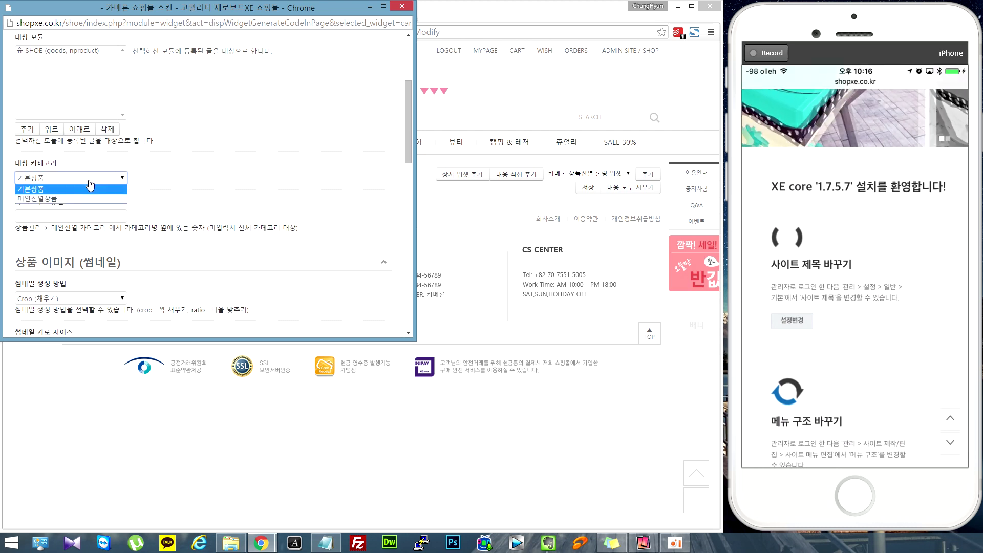
left_click(61, 199)
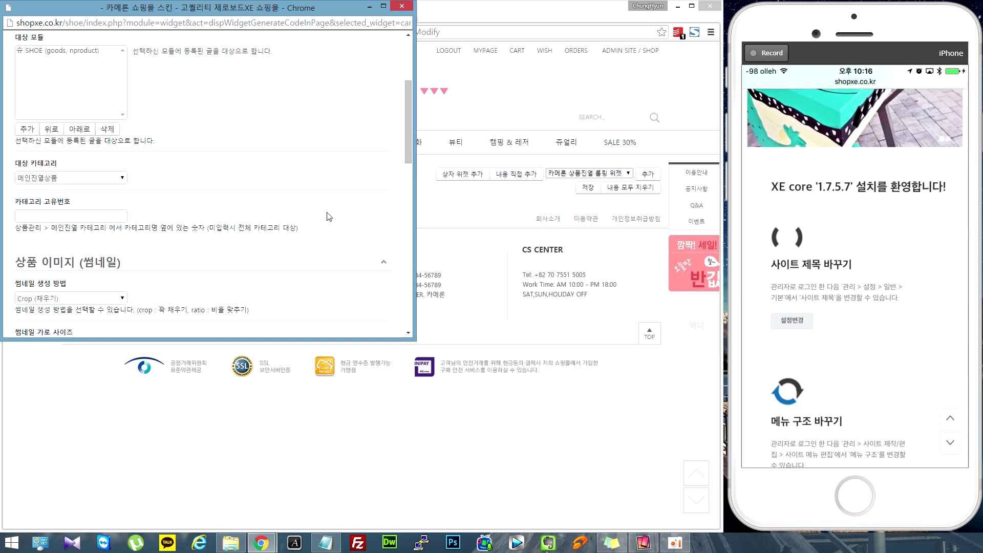
Open the goods module's 메인진열 카테고리 list in the shop's 상품관리 and select the BEST category's number 157.
left_click(530, 17)
left_click(253, 16)
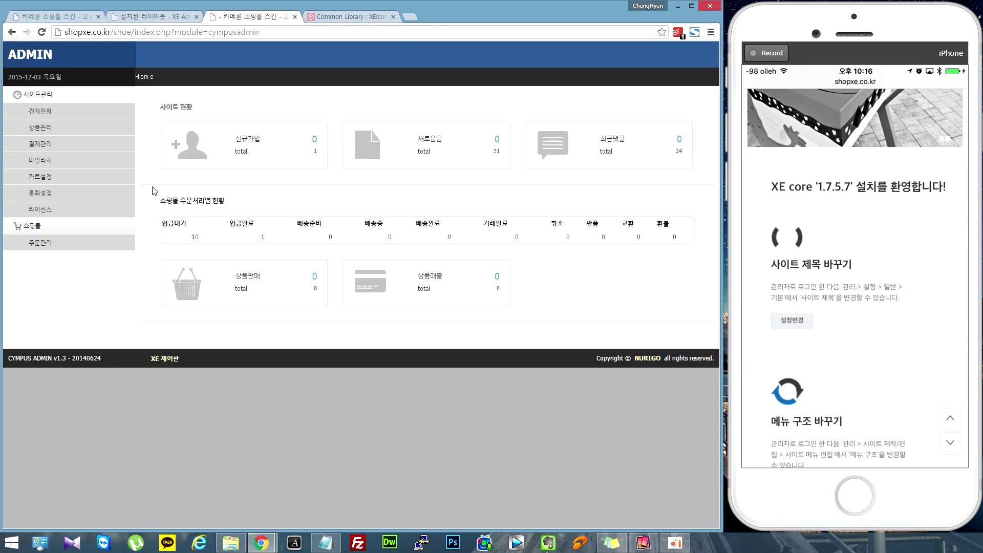
left_click(42, 129)
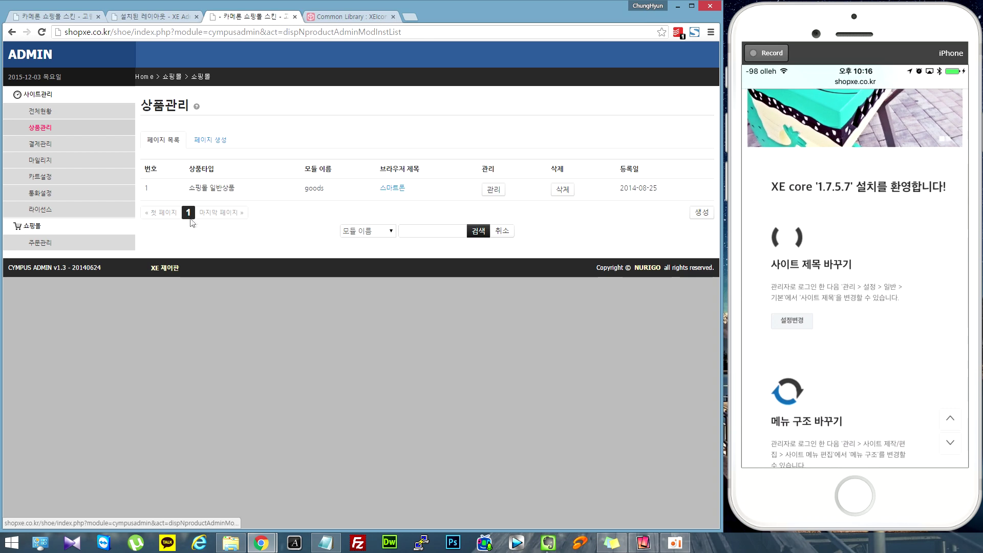
left_click(495, 189)
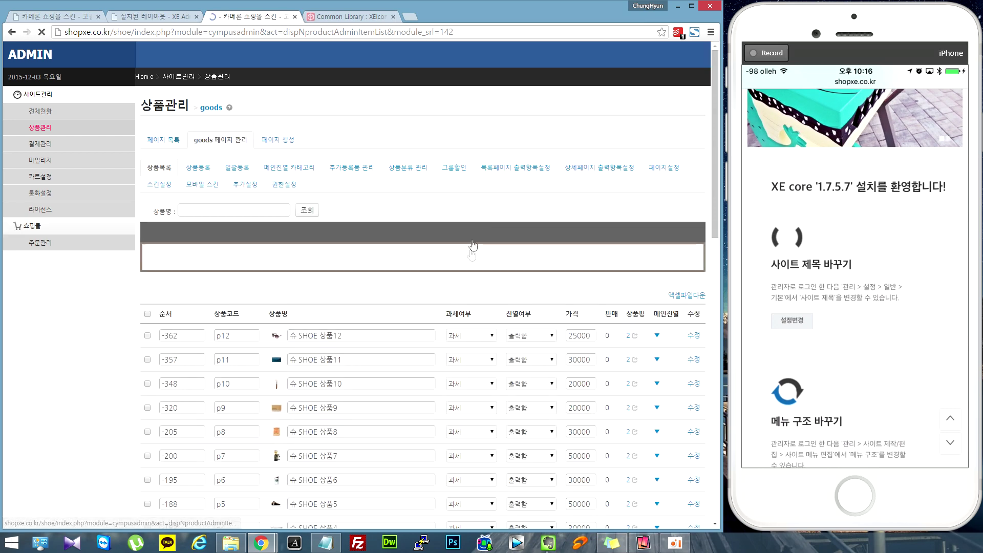
left_click(287, 169)
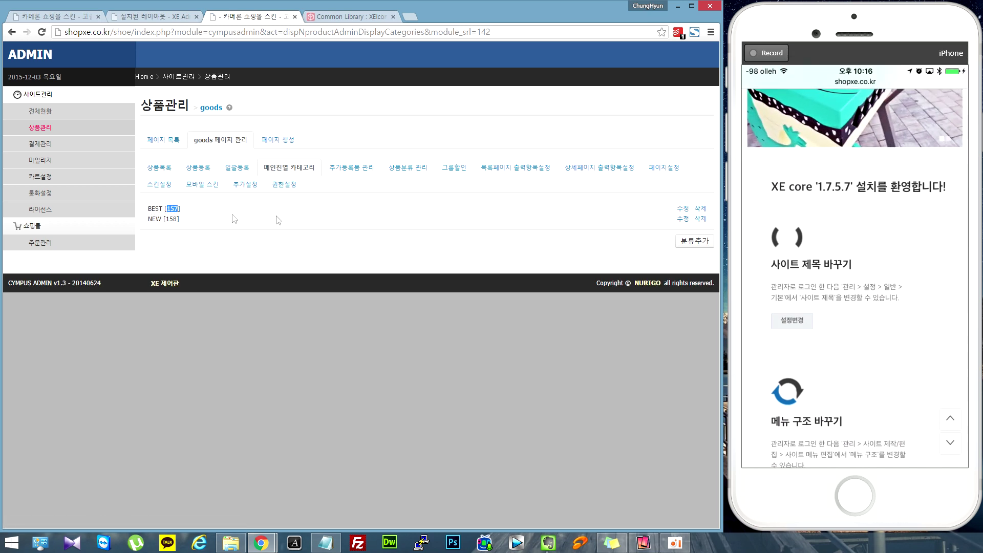
Return to the rolling widget's settings window and set its 카테고리 고유번호 to 157.
left_click(160, 20)
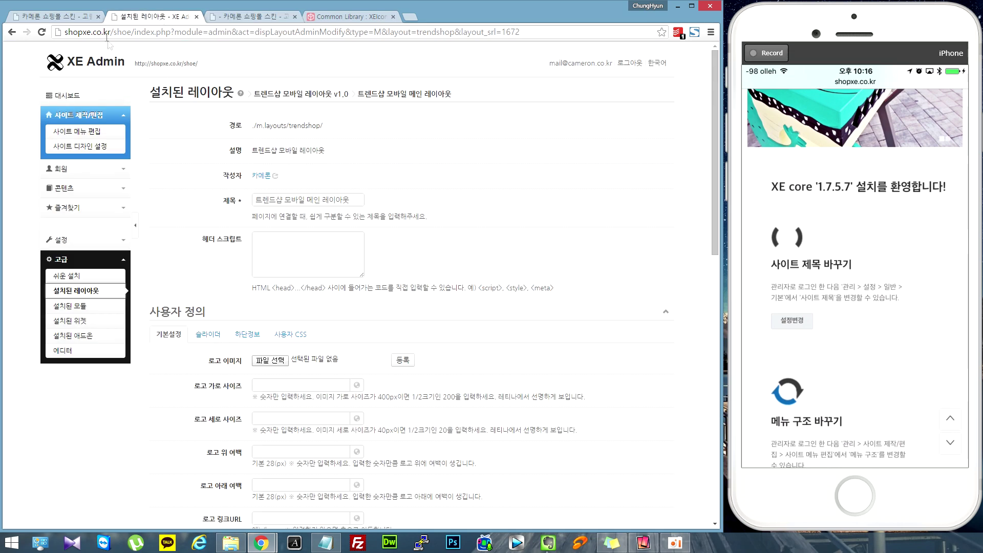
left_click(66, 17)
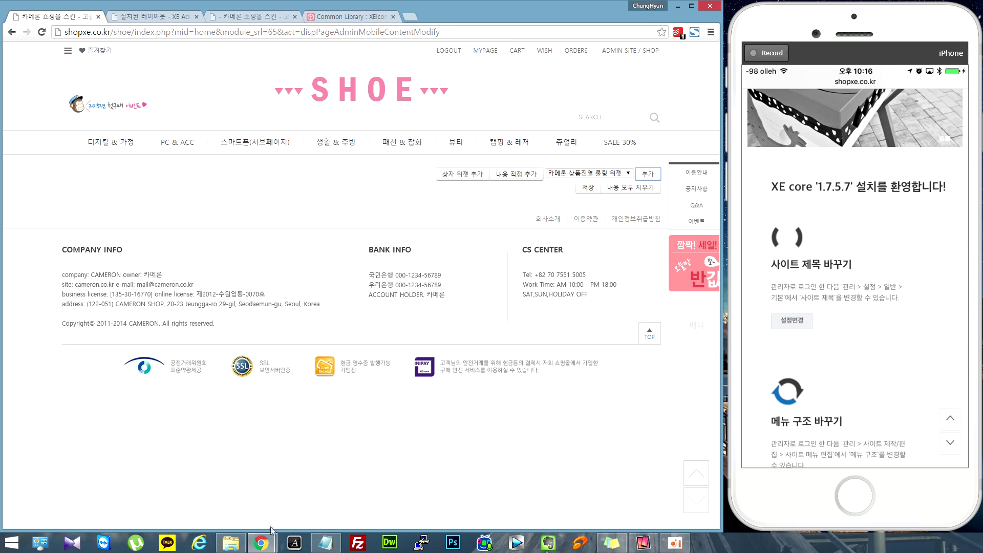
left_click(263, 543)
left_click(311, 508)
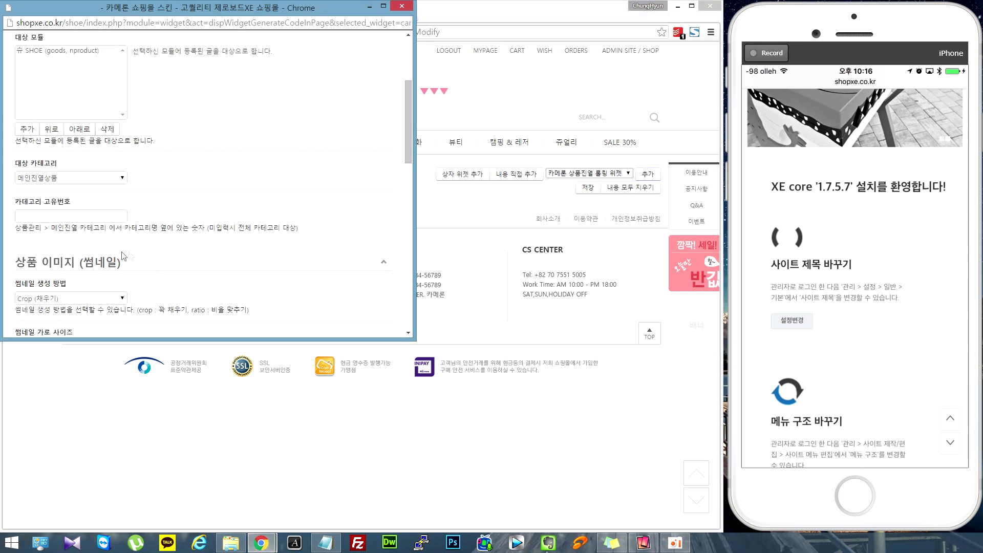
left_click(53, 216)
type("157")
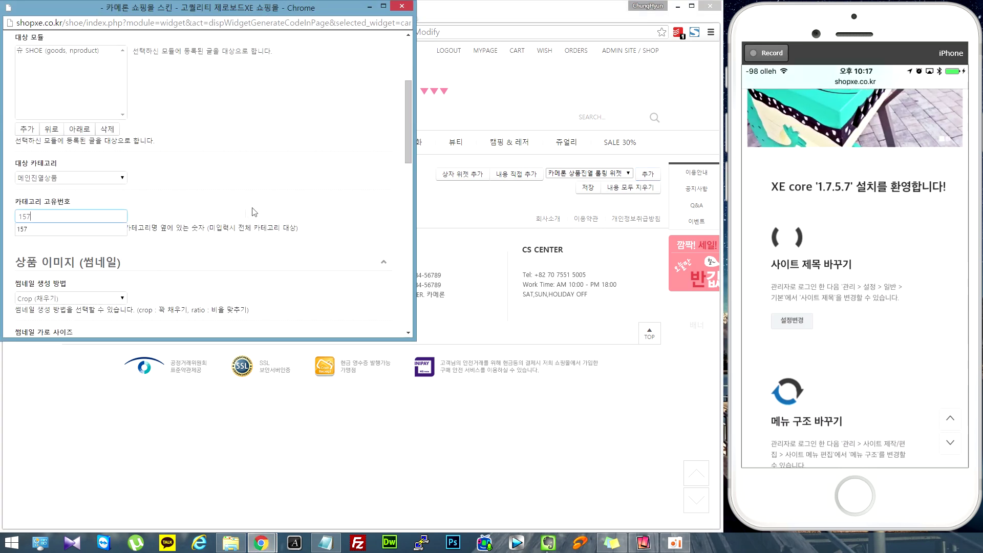
left_click(398, 213)
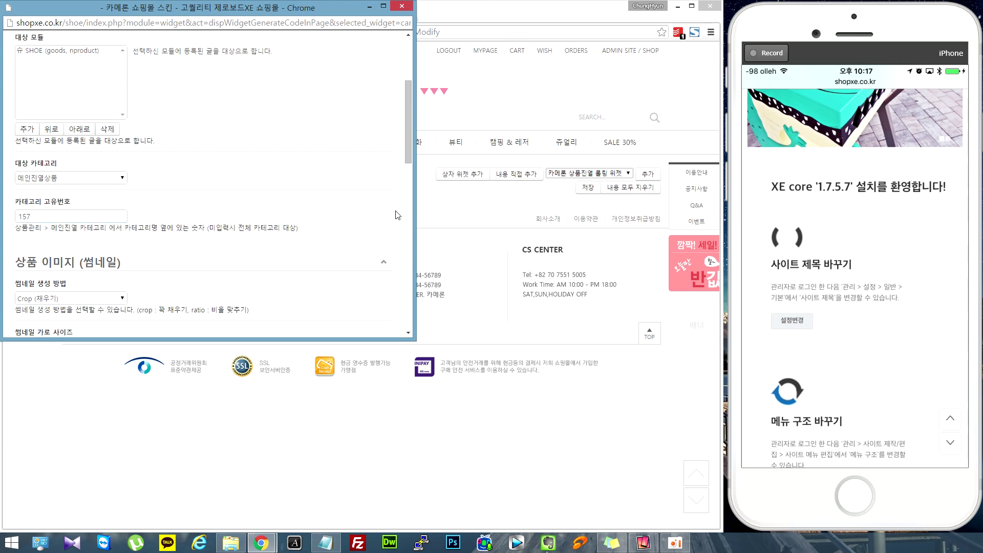
Set the rolling widget's 썸네일 가로 사이즈 and 썸네일 세로 사이즈 both to 240.
scroll(396, 217, "down", 2)
scroll(393, 220, "down", 1)
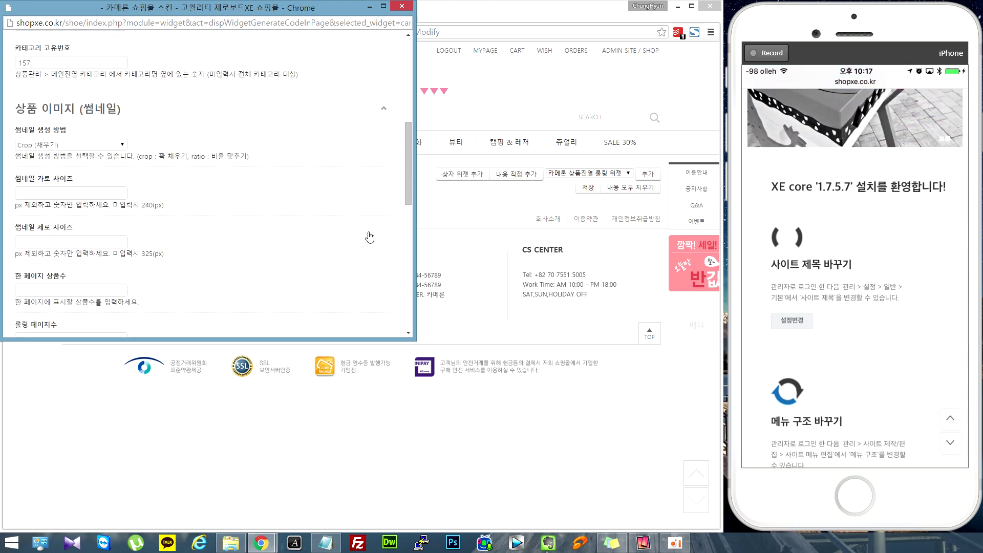
left_click(47, 192)
type("240")
left_click(66, 242)
type("240")
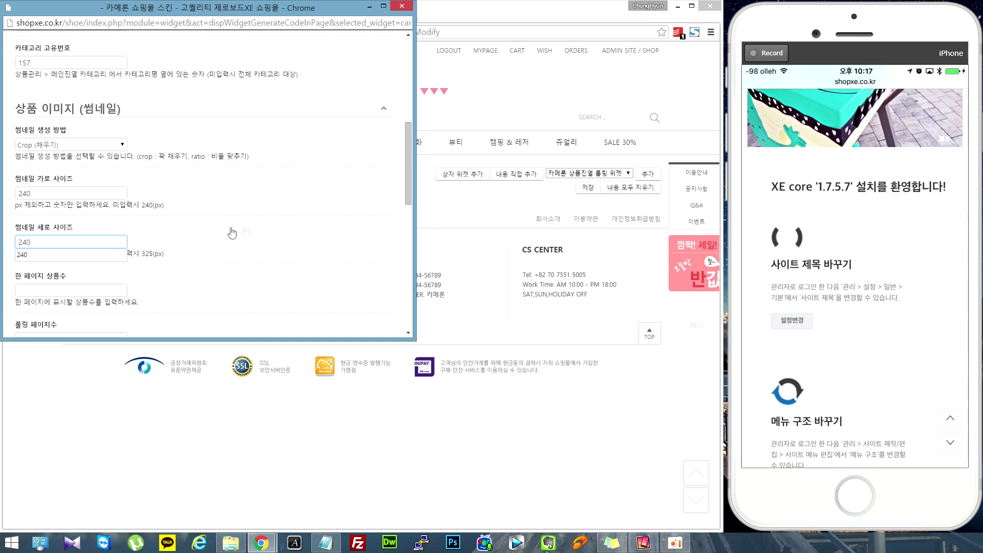
left_click(396, 234)
Set the rolling widget's 한 페이지 상품수 to 3.
scroll(396, 237, "down", 1)
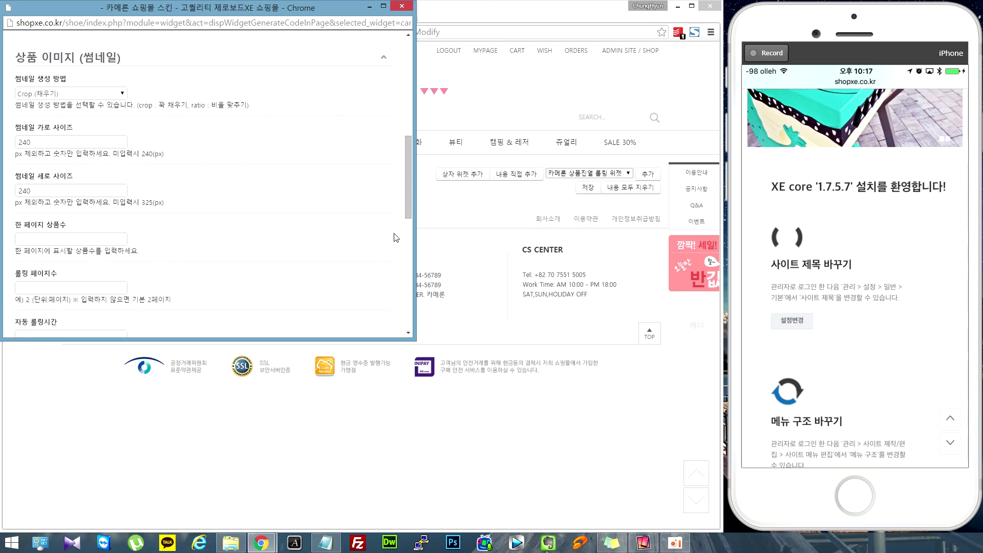
scroll(396, 237, "down", 2)
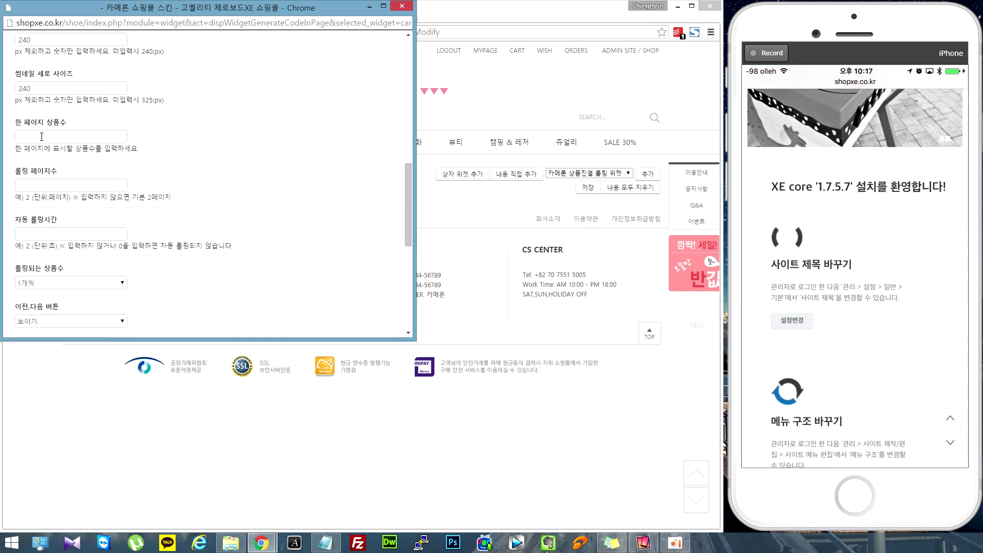
left_click(94, 186)
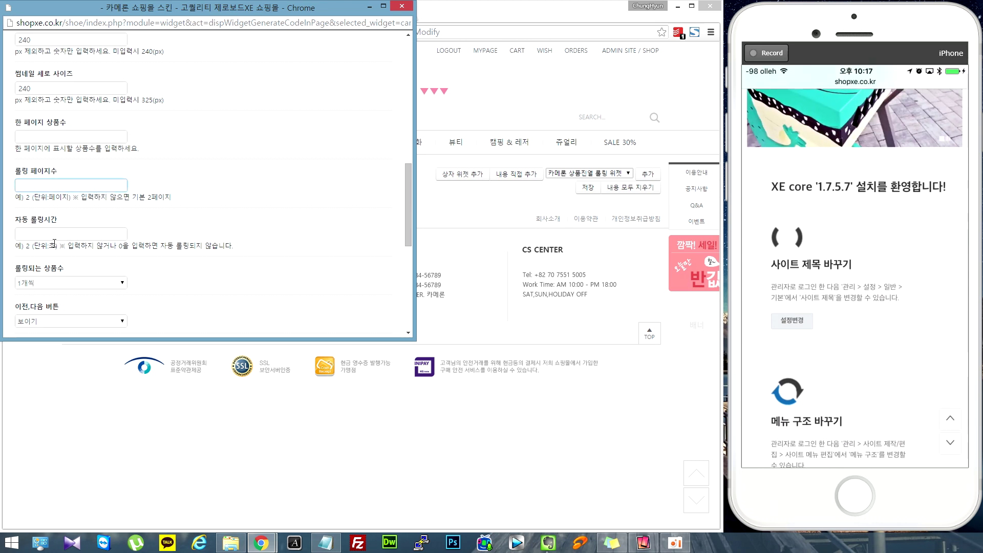
left_click(75, 135)
type("3")
left_click(401, 150)
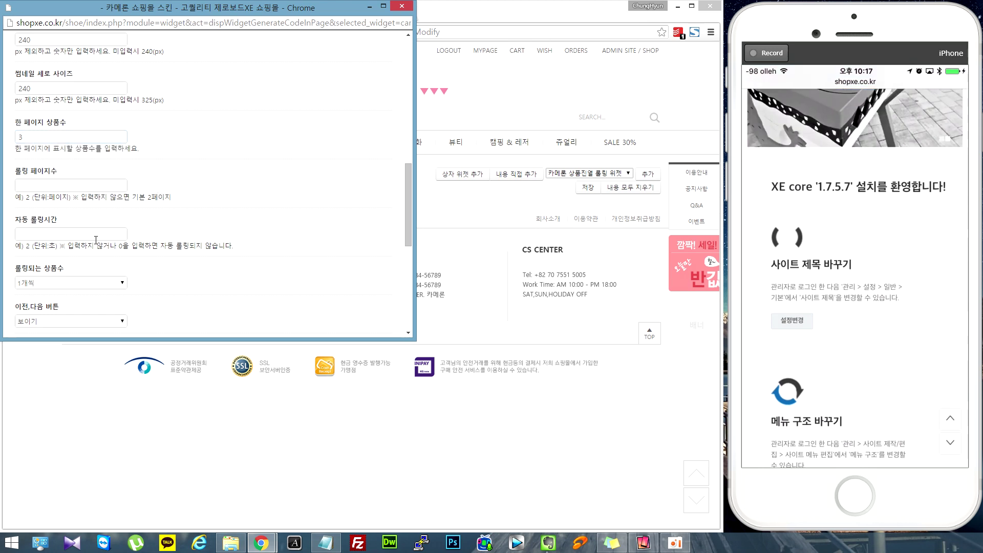
Add 제목 and 가격 to the rolling widget's displayed items after 썸네일.
scroll(205, 250, "down", 3)
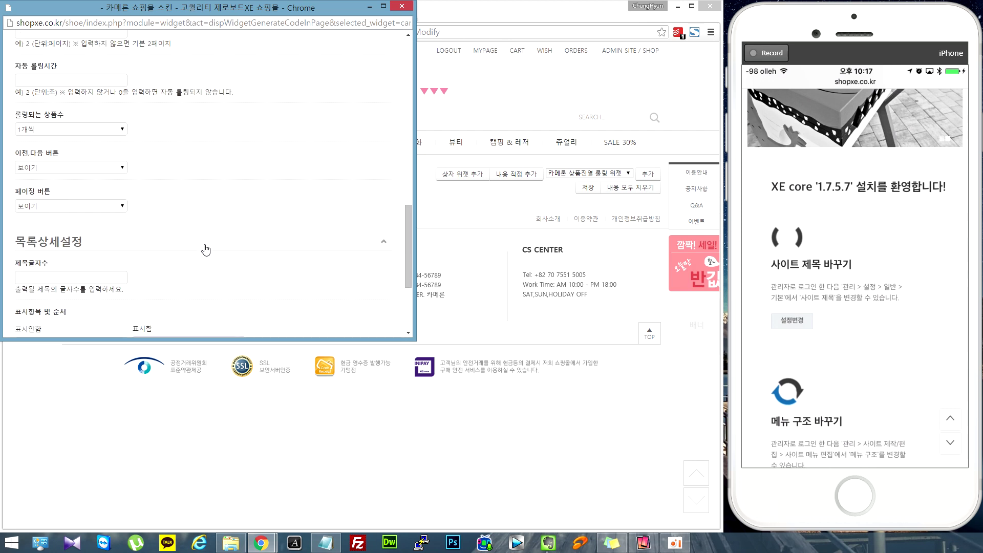
scroll(205, 250, "down", 3)
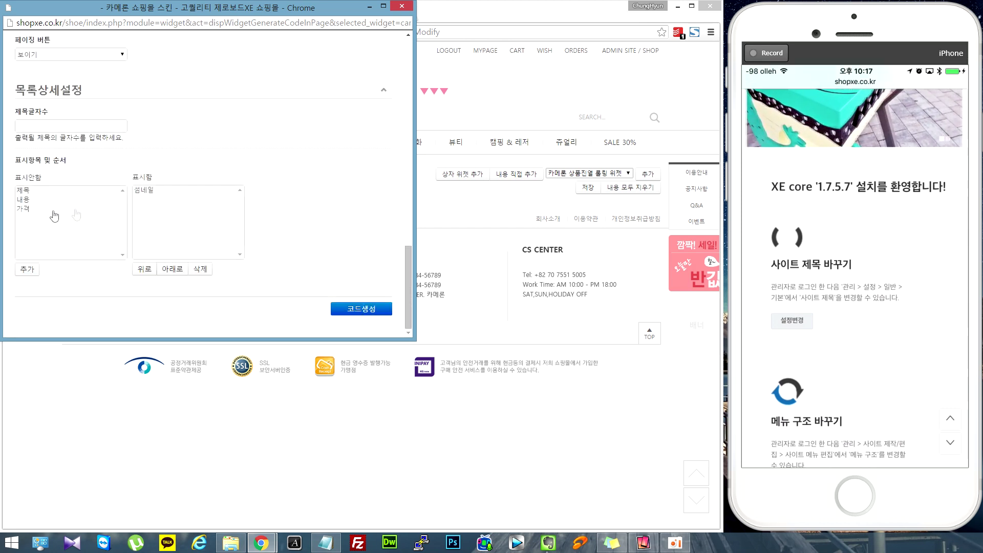
left_click(24, 190)
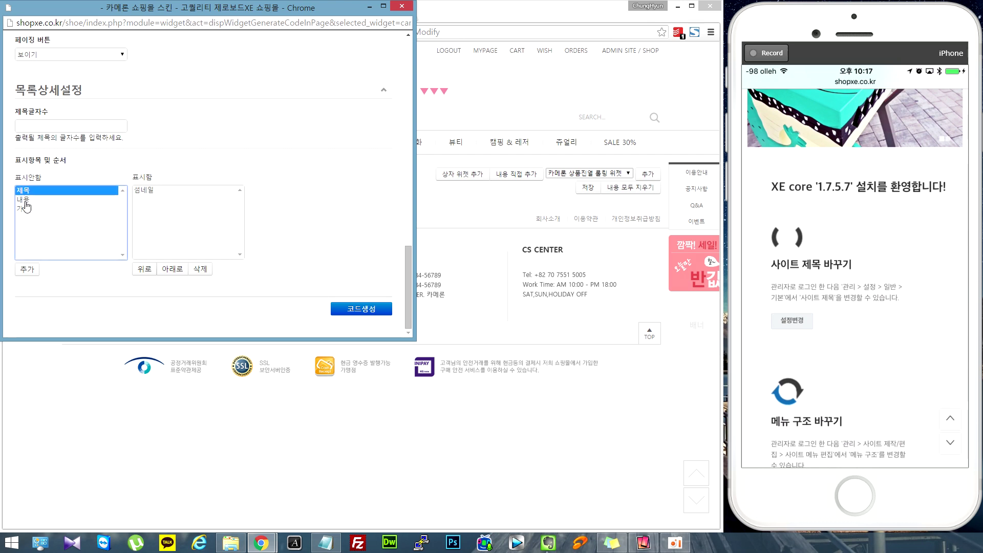
left_click(26, 269)
left_click(25, 200)
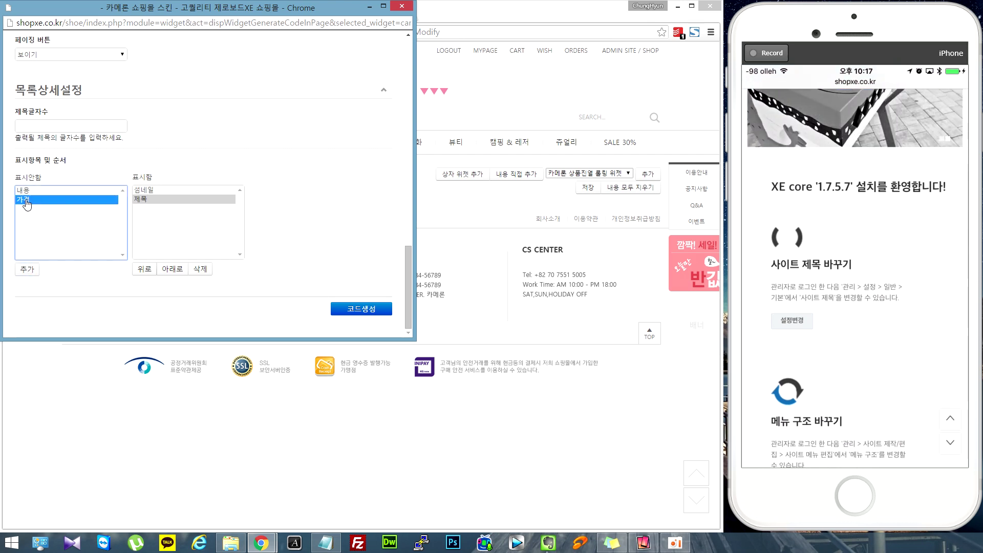
left_click(25, 271)
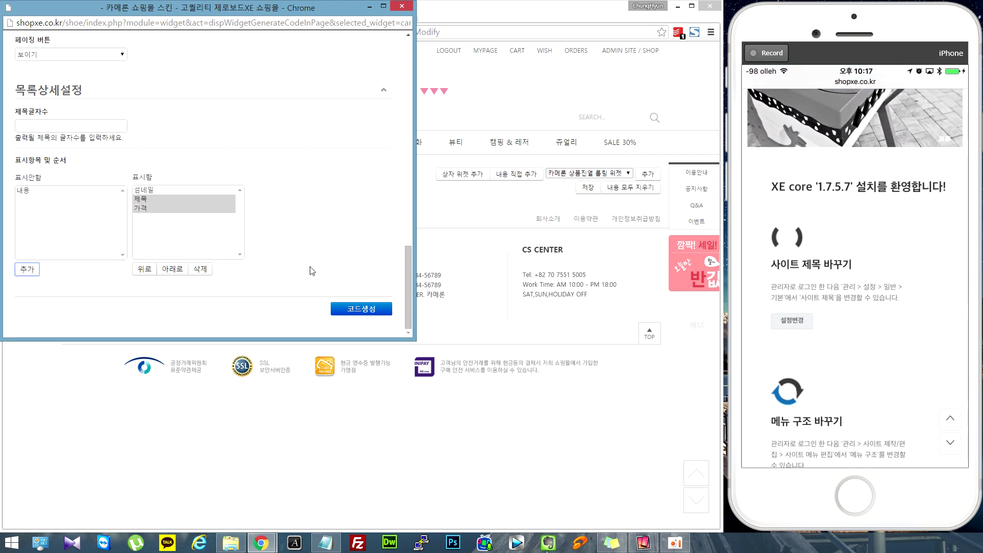
Generate the rolling widget's code into the mobile page and save the page.
left_click(360, 309)
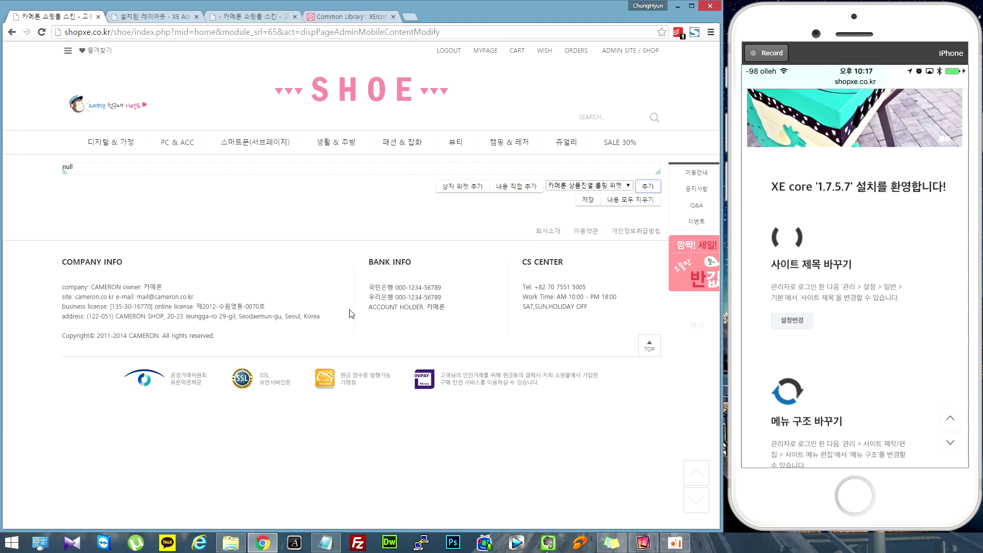
left_click(586, 201)
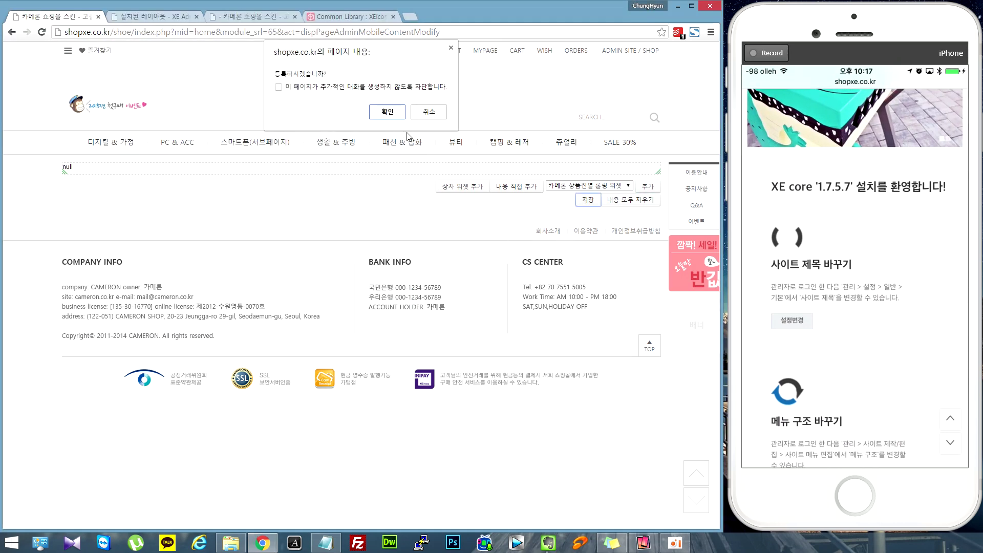
left_click(392, 114)
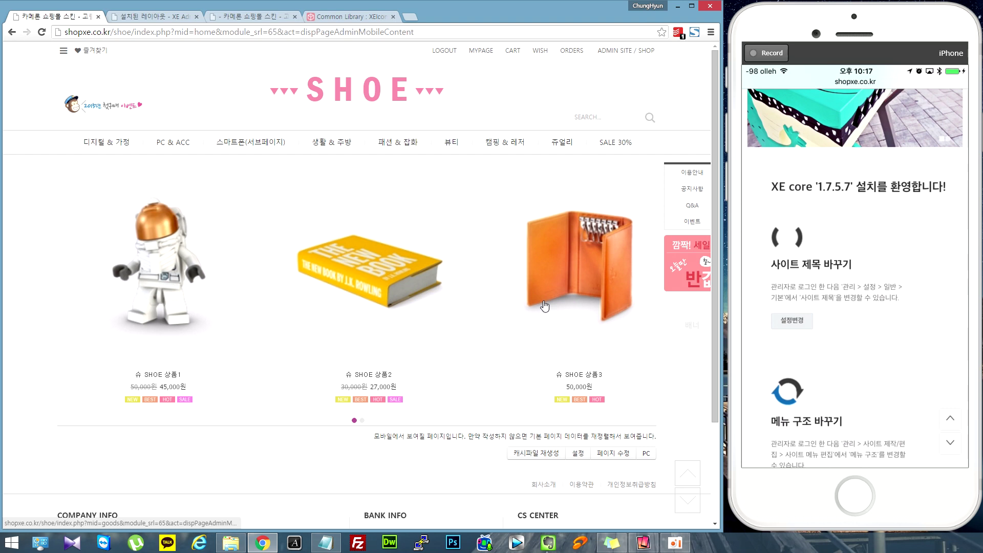
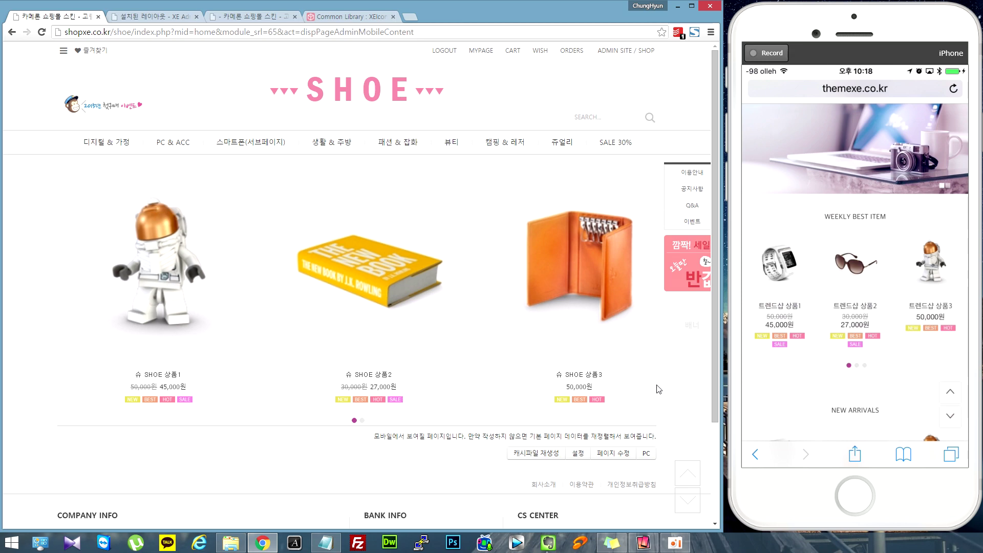
Apply the 트렌드샵 모바일 상품진열 위젯스타일 to the rolling widget with the 제목 텍스트 WEEKLY BEST ITEM.
left_click(616, 454)
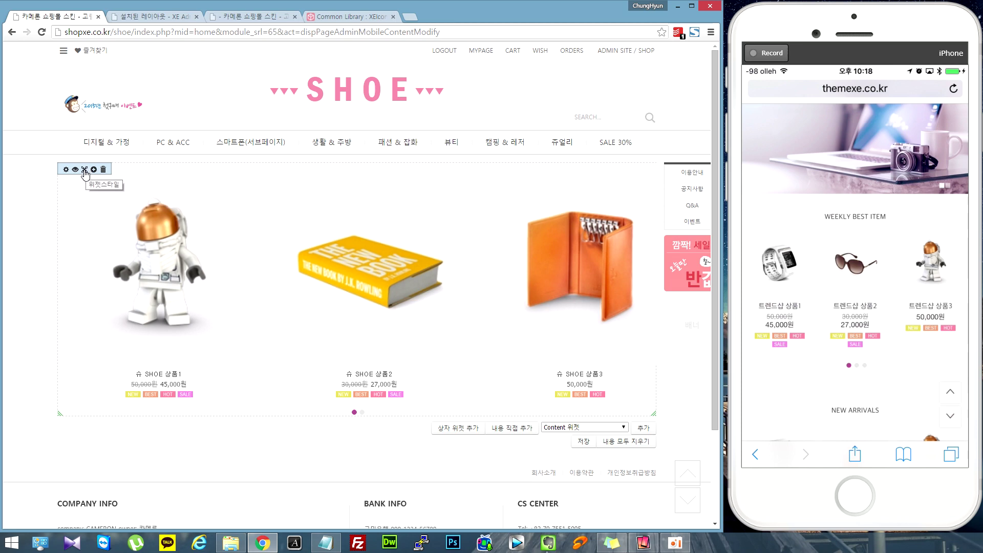
left_click(85, 171)
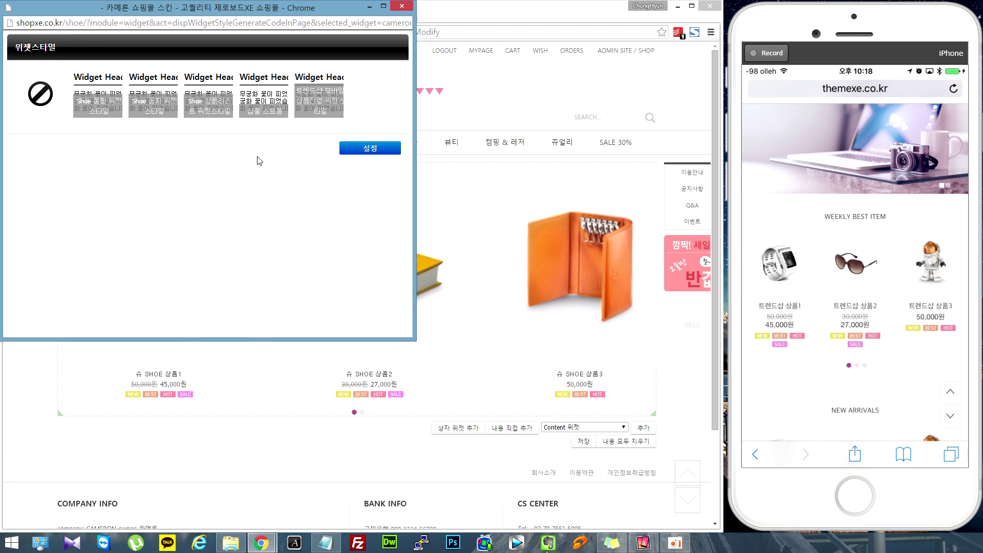
left_click(321, 105)
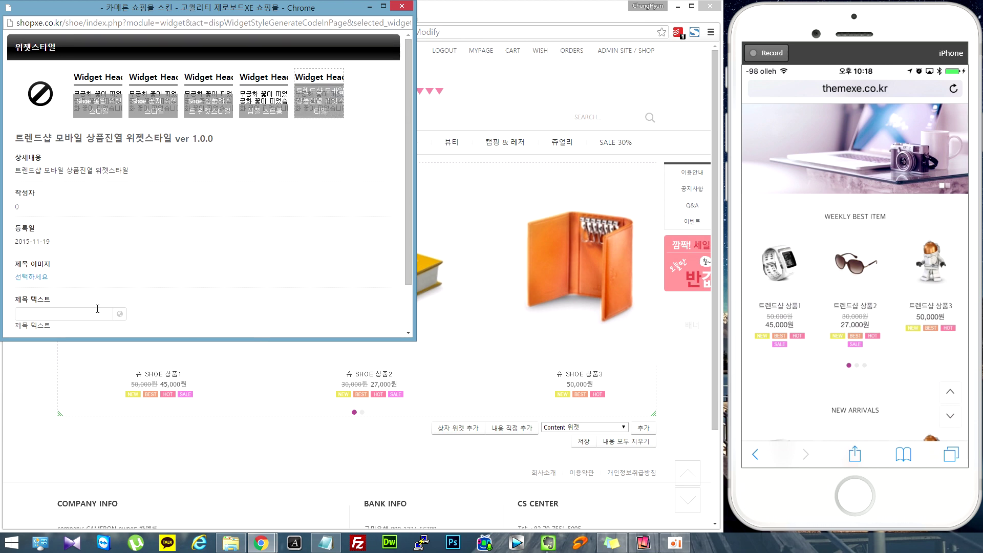
type("w")
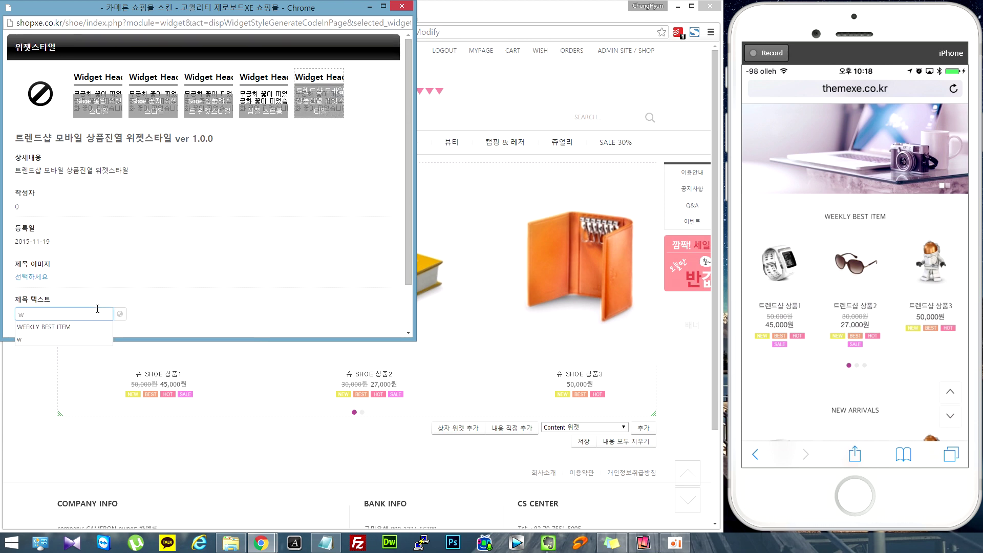
left_click(70, 325)
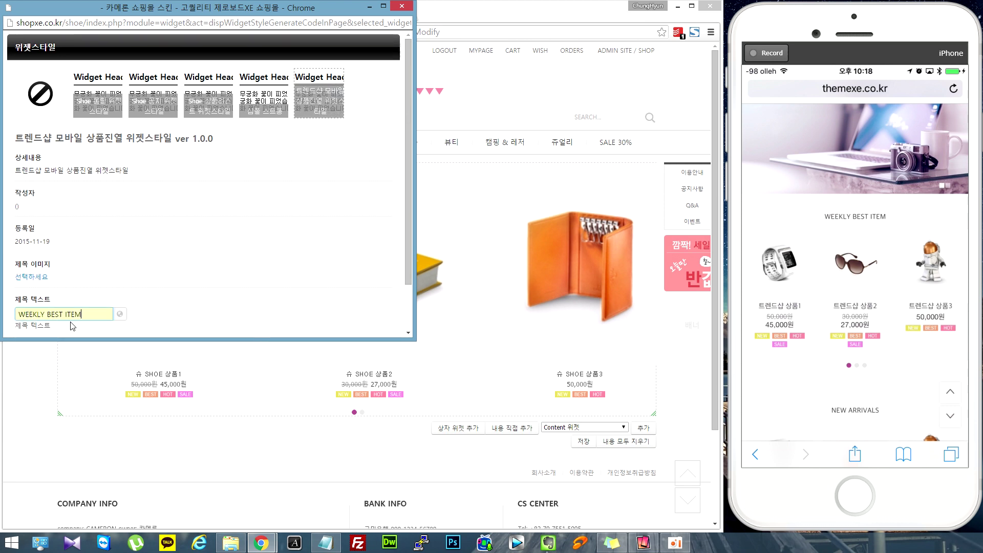
scroll(219, 277, "down", 2)
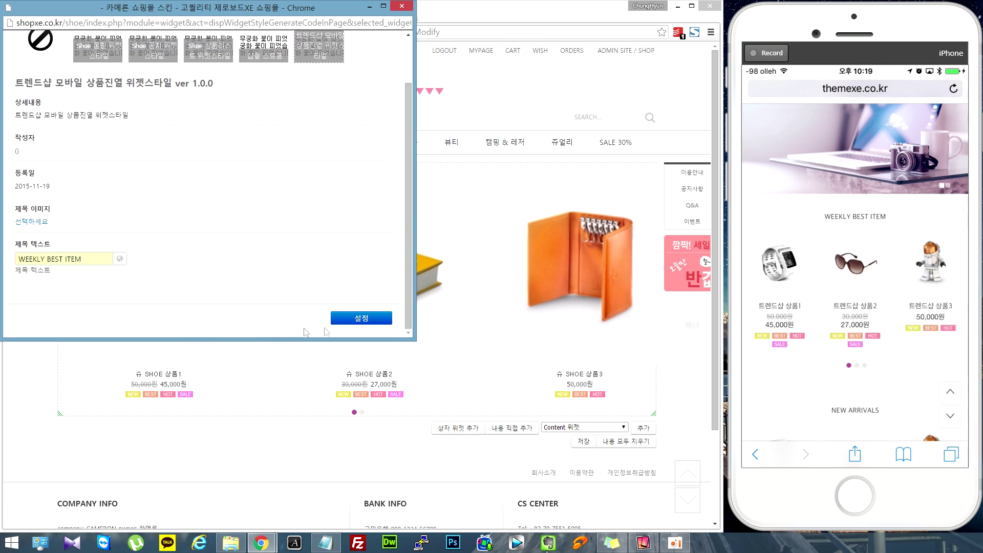
left_click(360, 318)
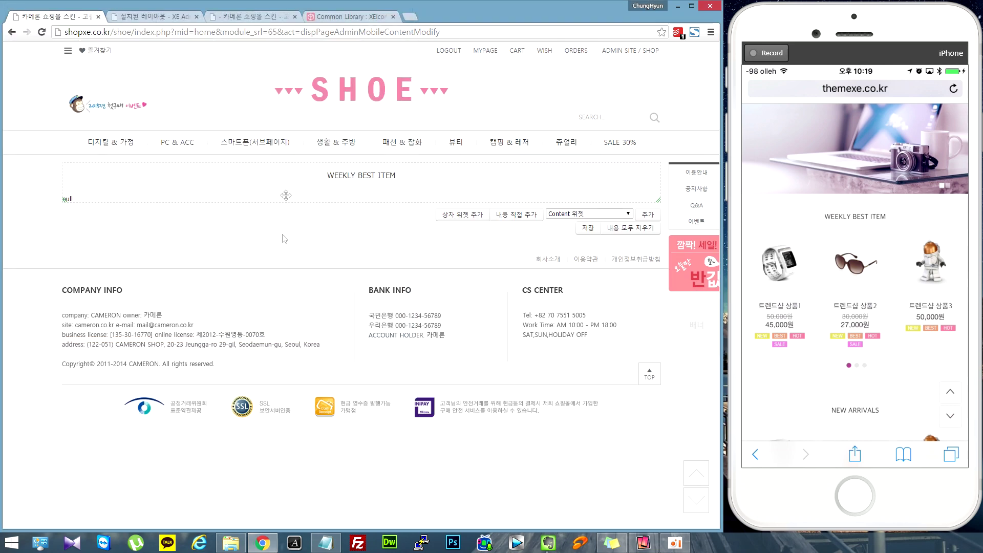
Save the mobile page with the styled rolling widget.
left_click(588, 228)
left_click(380, 113)
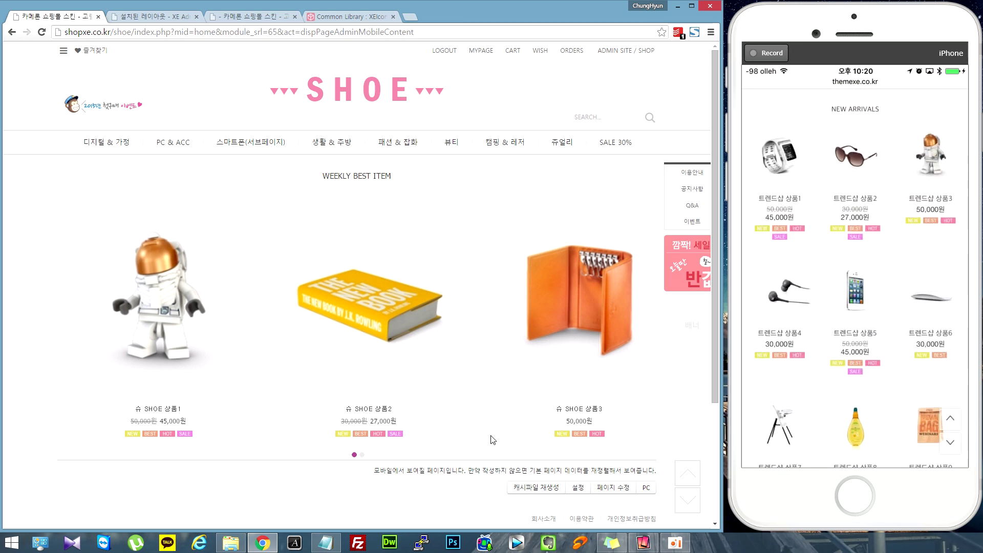
Reopen the mobile page for editing and add a 카메론 상품진열 위젯 with the 트렌드샵 모바일 상품진열 리스트 스킨(trendshop_mobile_list) skin chosen.
left_click(616, 490)
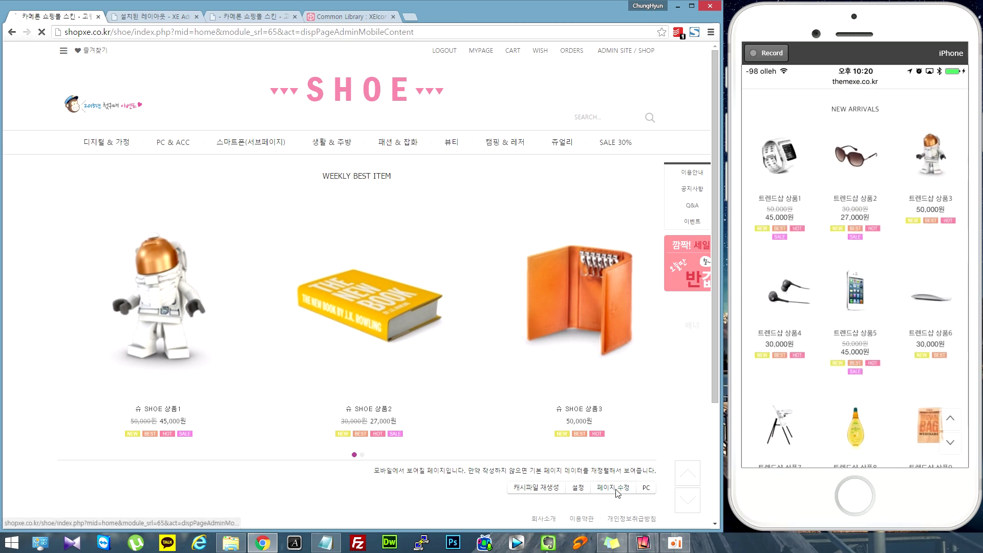
scroll(521, 398, "down", 2)
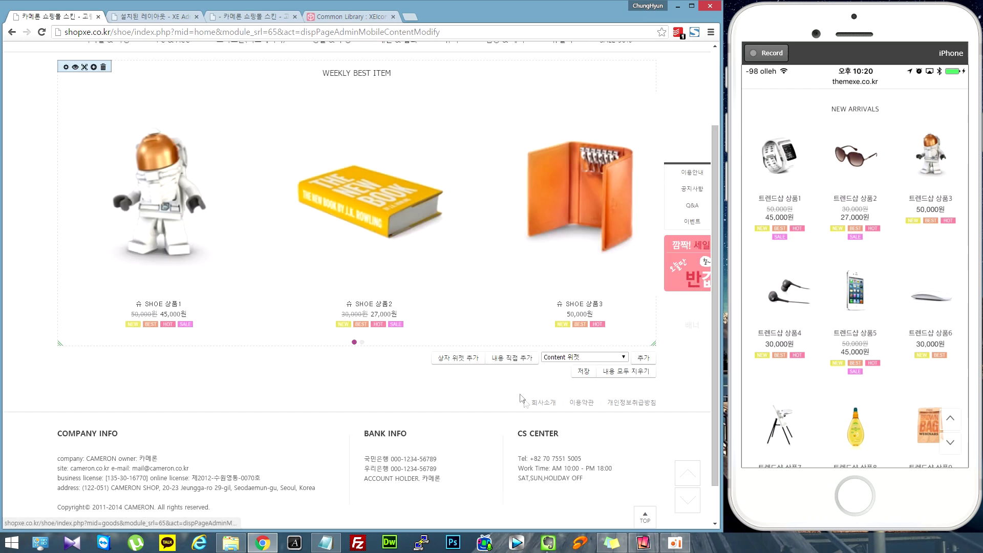
left_click(595, 358)
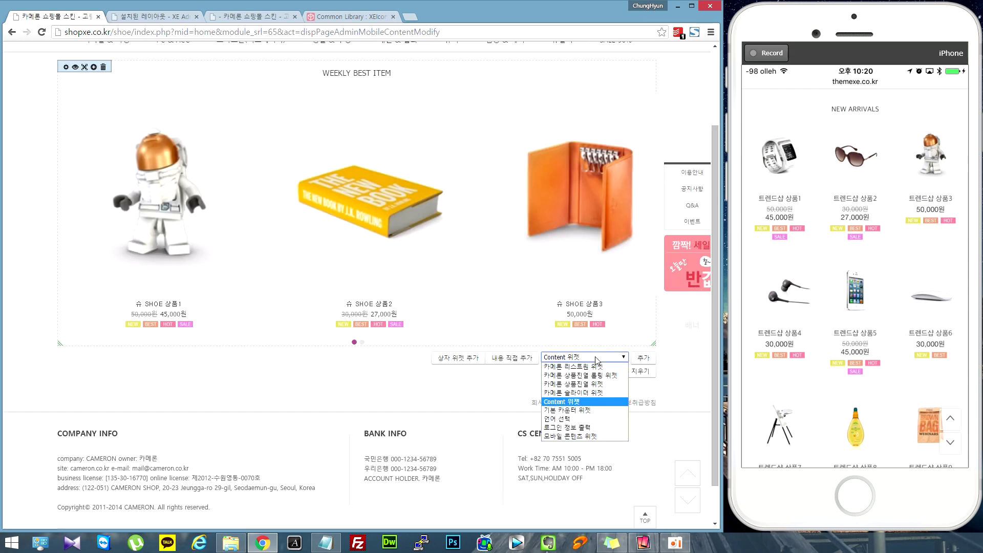
left_click(602, 387)
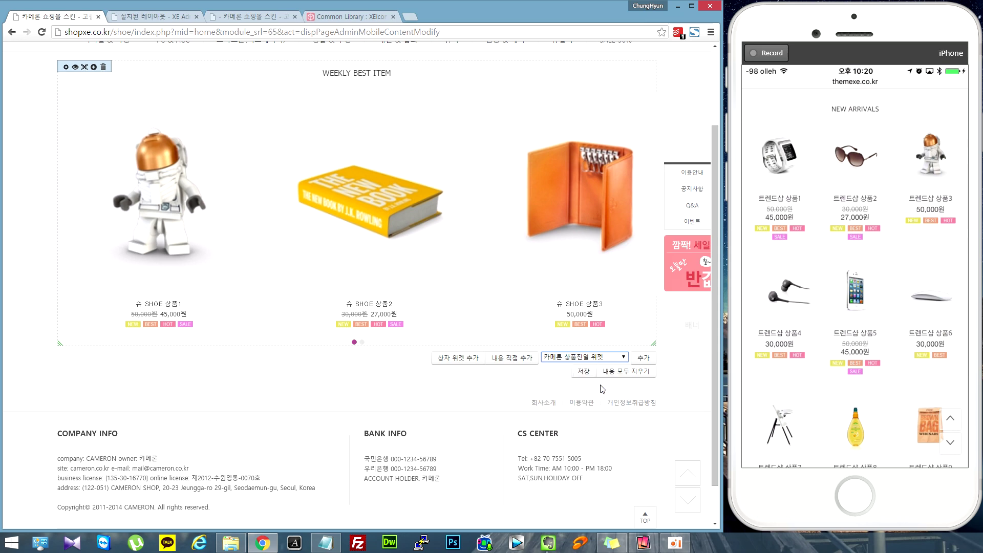
left_click(644, 358)
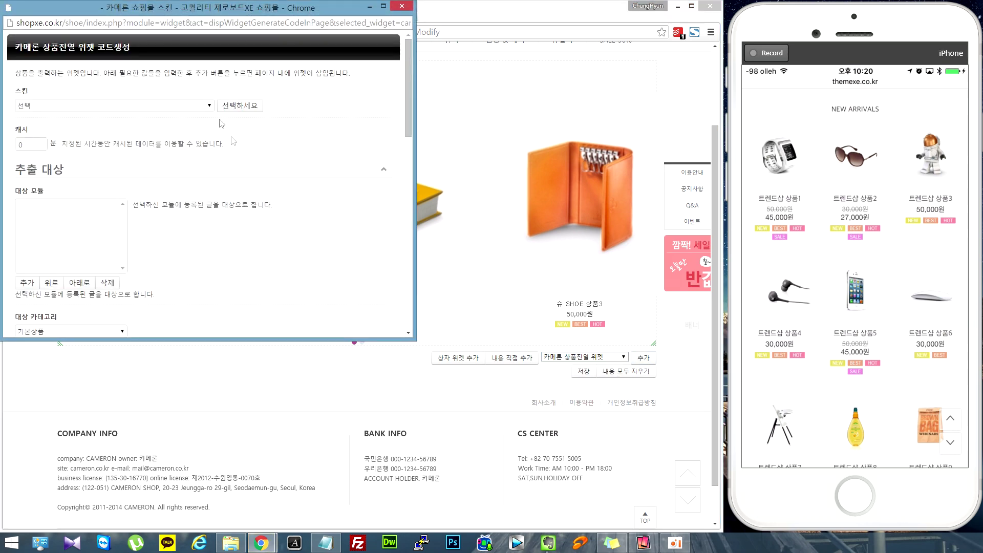
left_click(206, 106)
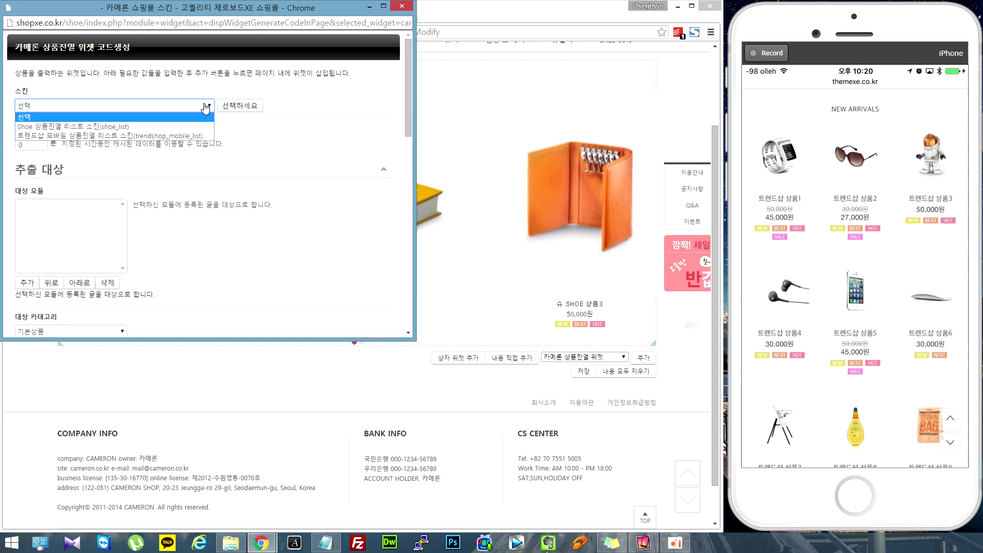
left_click(137, 136)
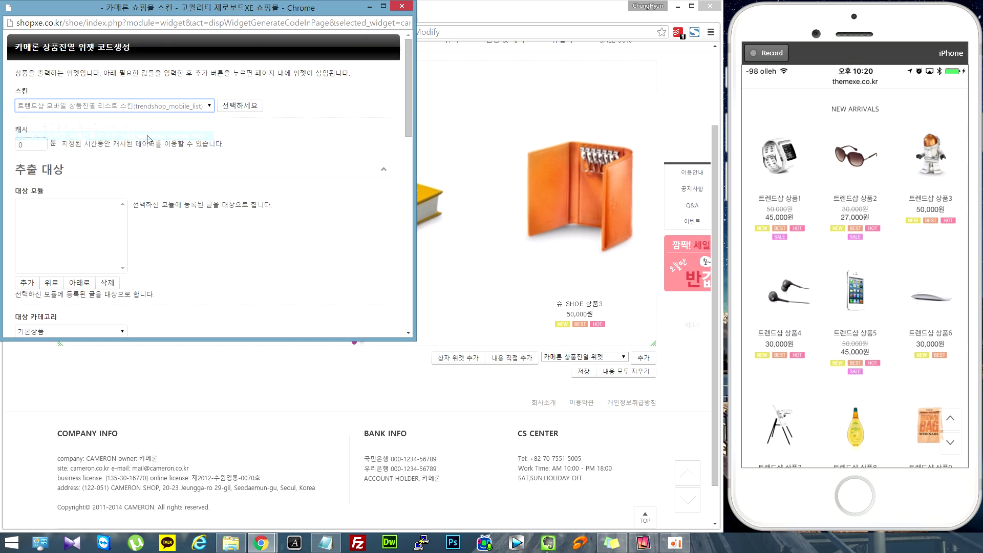
Confirm the list skin for the product display widget and add 슈 SHOE as its 대상 모듈.
left_click(234, 107)
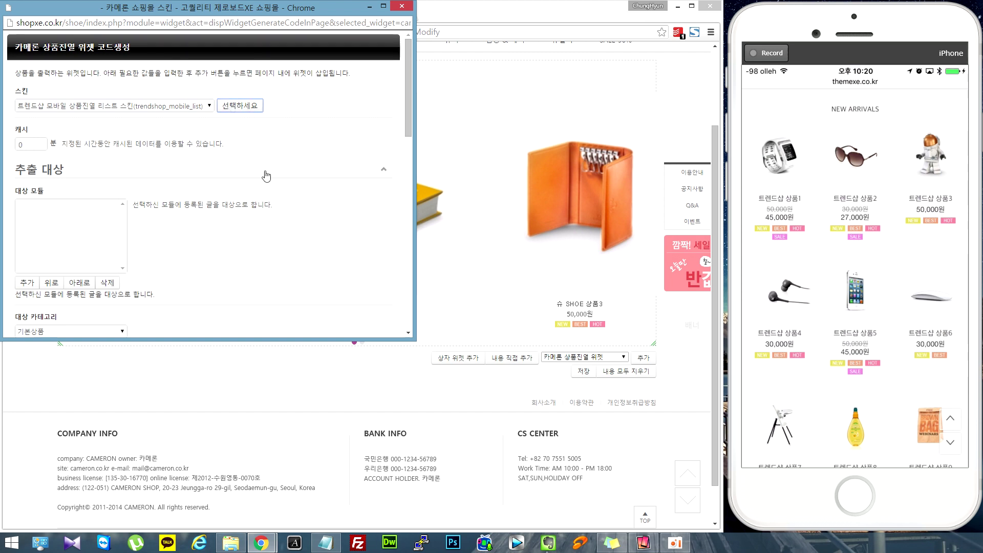
left_click(29, 287)
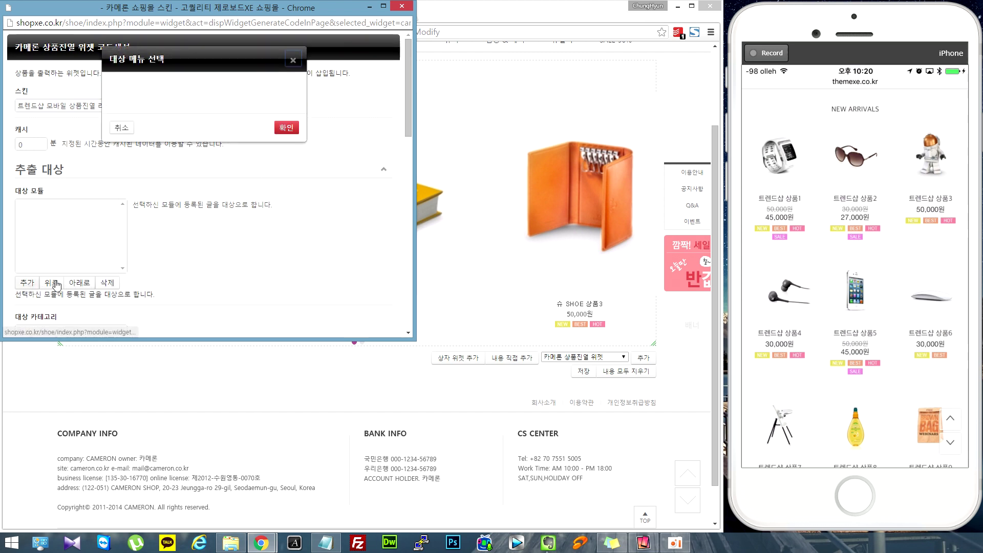
scroll(193, 199, "down", 10)
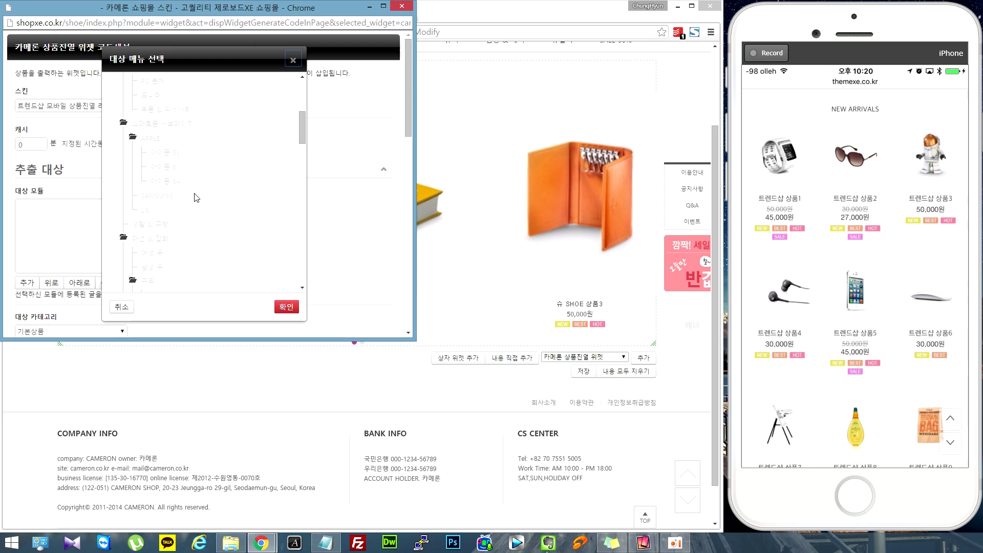
left_click(146, 135)
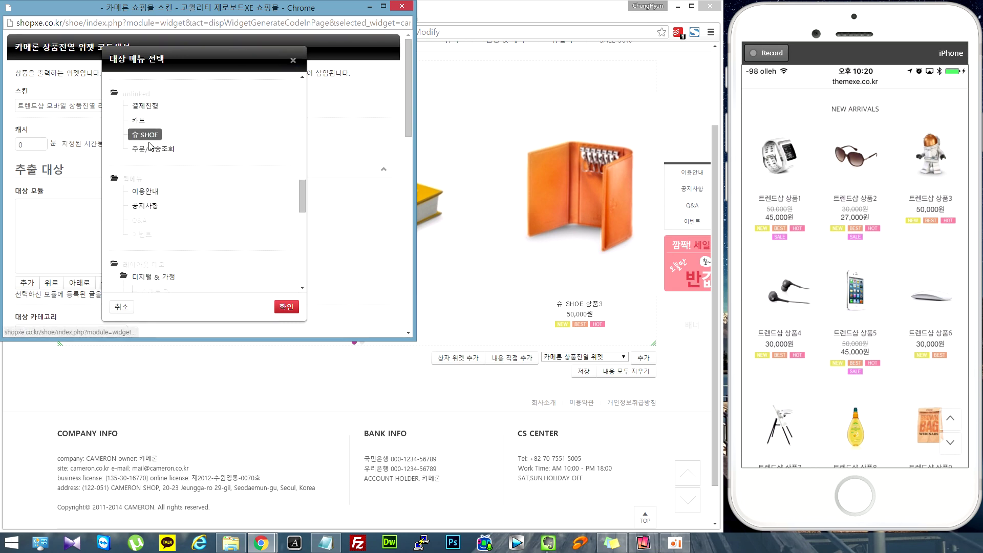
left_click(286, 307)
Set the widget's 대상 카테고리 to 메인진열상품 and check the note on leaving 카테고리 고유번호 empty.
scroll(238, 227, "down", 2)
scroll(238, 227, "down", 1)
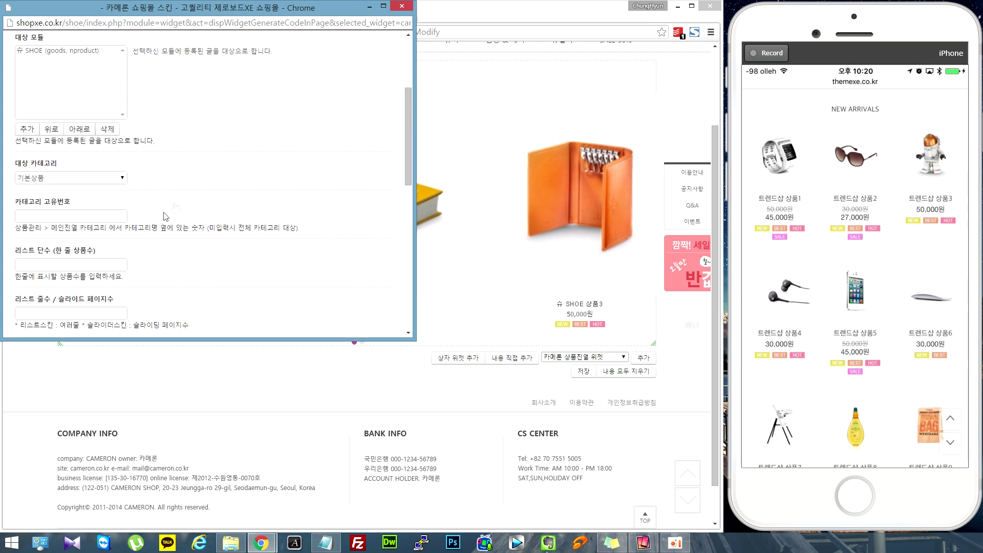
scroll(172, 241, "down", 1)
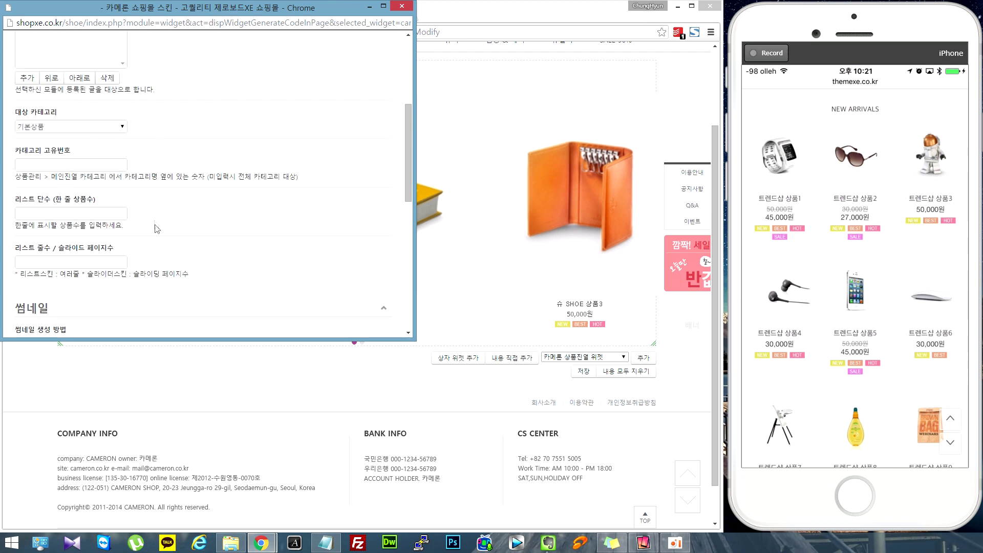
left_click(98, 132)
left_click(66, 148)
scroll(182, 147, "down", 1)
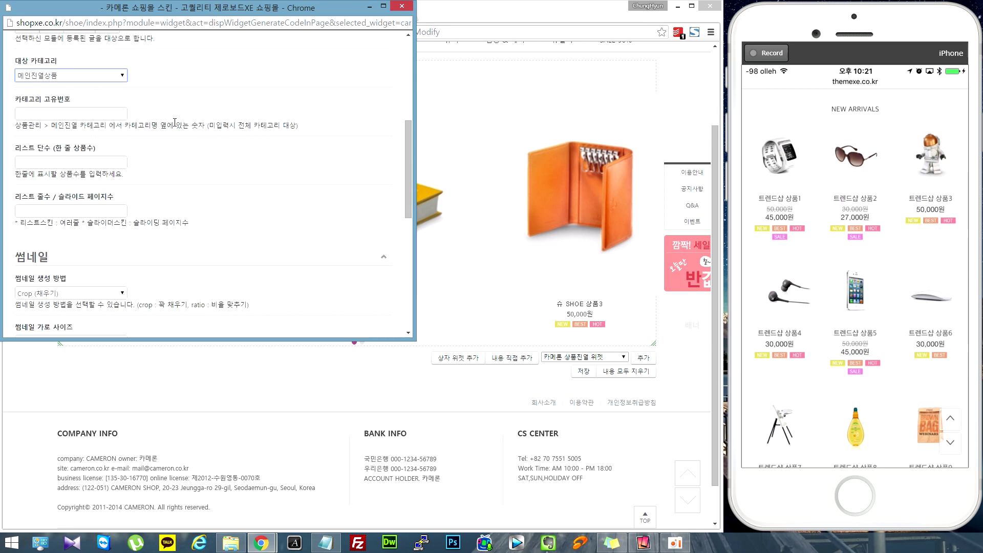
left_click_drag(209, 125, 293, 125)
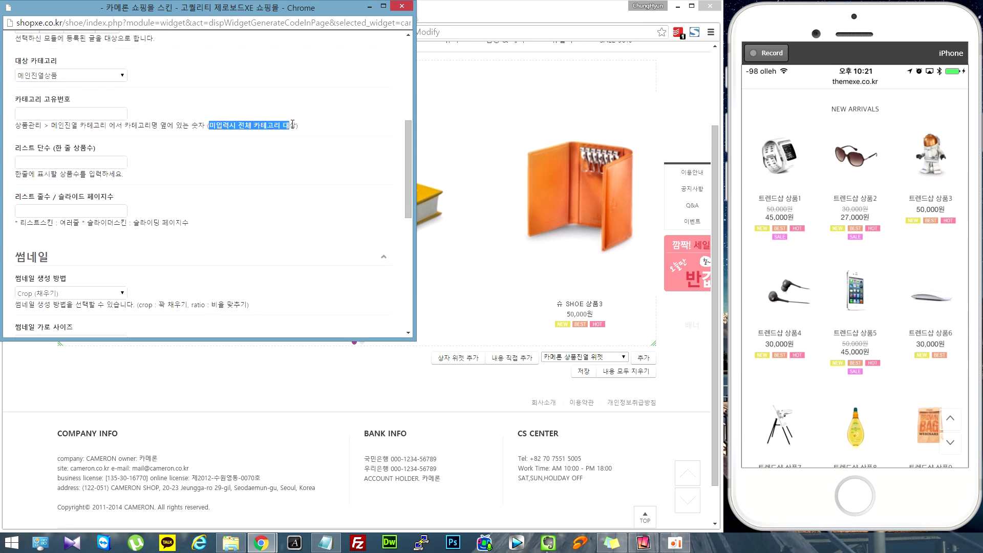
left_click(316, 125)
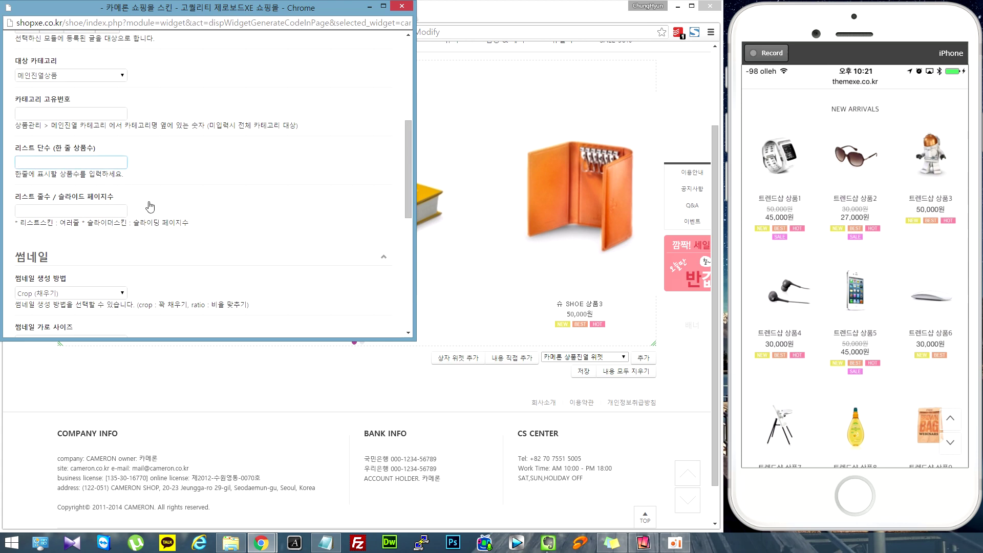
Set the widget's 리스트 단수 to 3 products per row and 리스트 줄수 to 4.
type("3")
scroll(213, 163, "down", 1)
left_click(97, 160)
type("4")
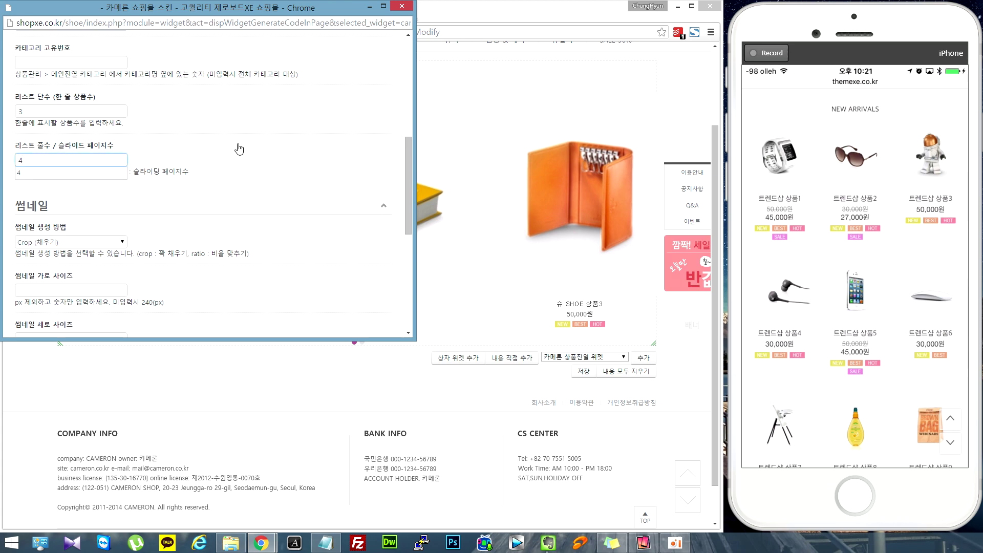
Set the widget's thumbnail width and height to 240 px each.
scroll(238, 149, "down", 2)
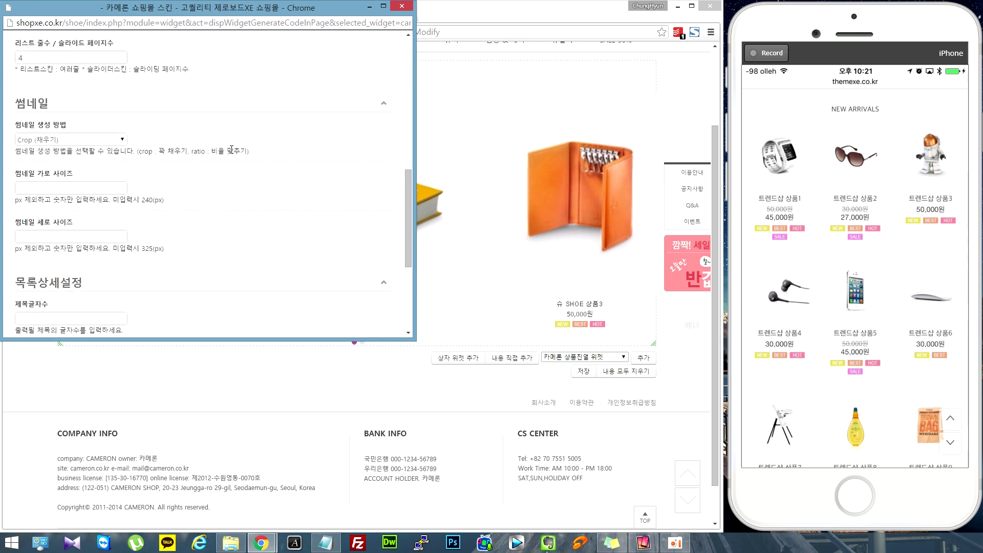
type("240")
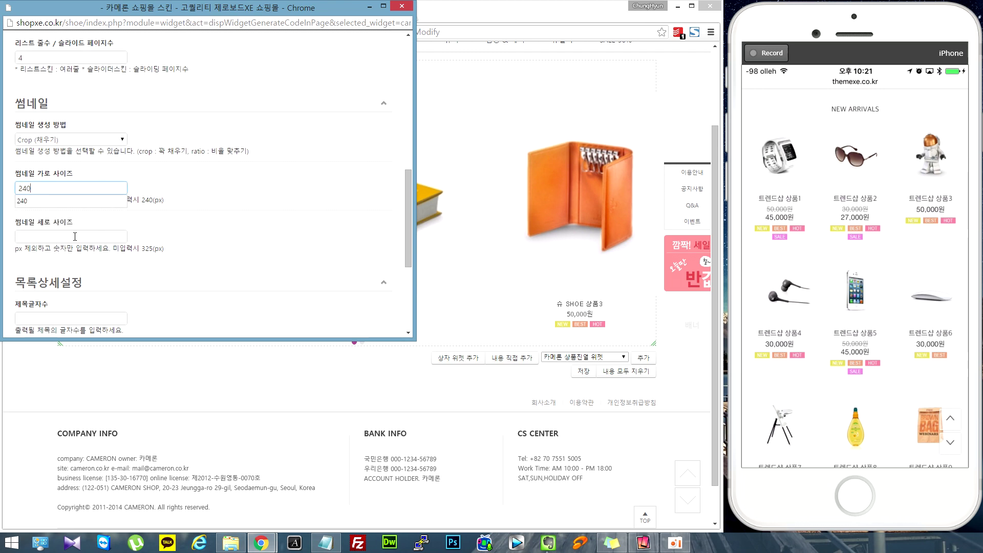
left_click(74, 236)
type("240")
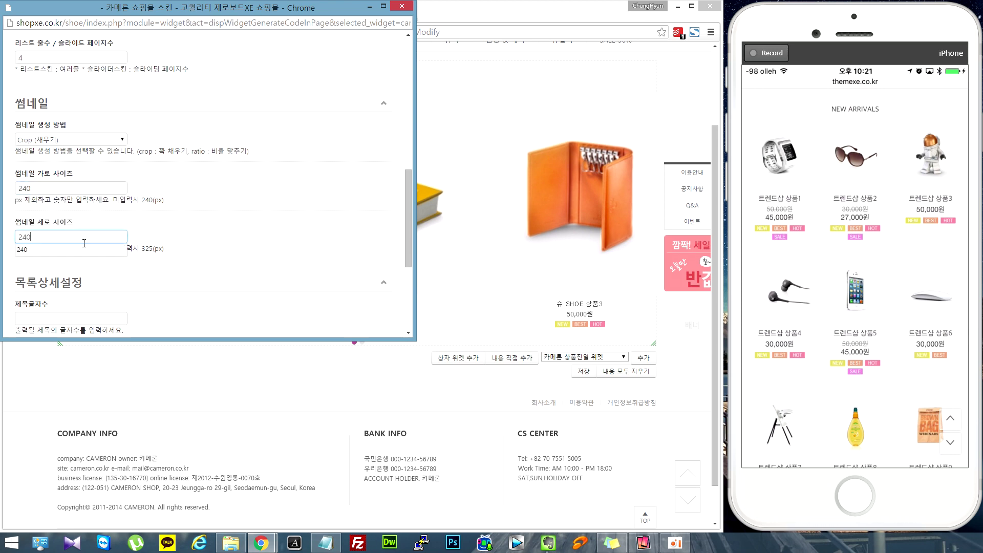
left_click(255, 193)
Remove 내용 from the widget's displayed items and generate the widget code into the mobile page.
scroll(275, 198, "down", 1)
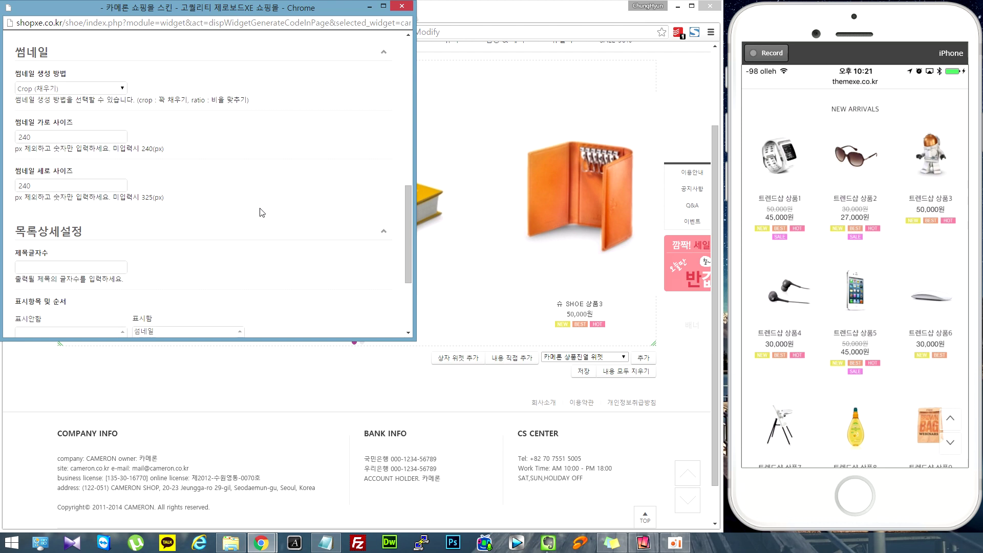
scroll(266, 220, "down", 1)
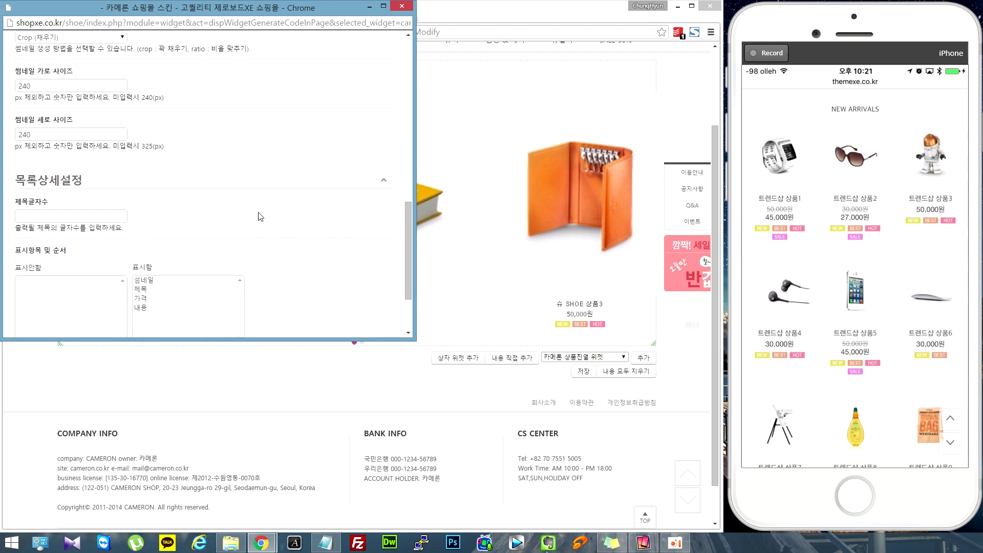
scroll(303, 201, "down", 1)
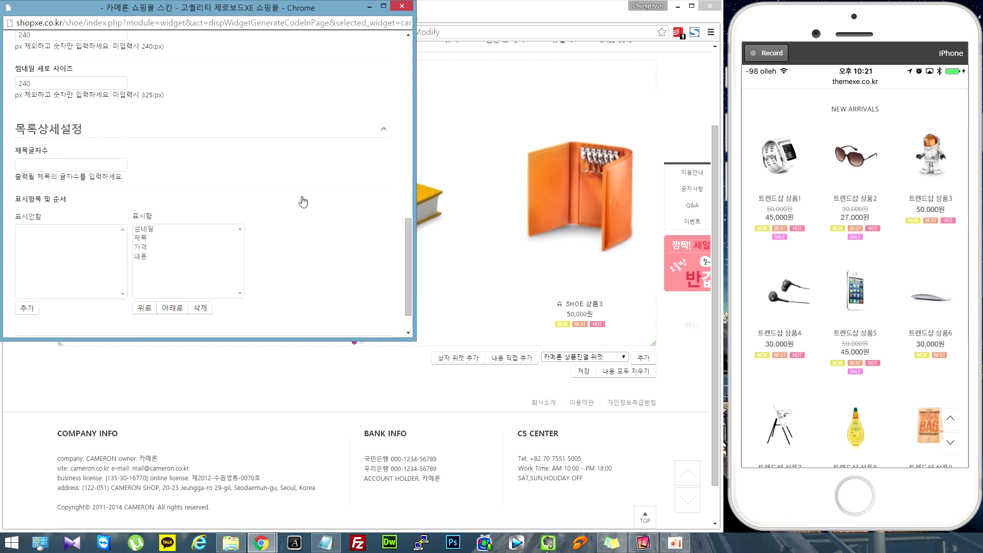
scroll(303, 201, "down", 1)
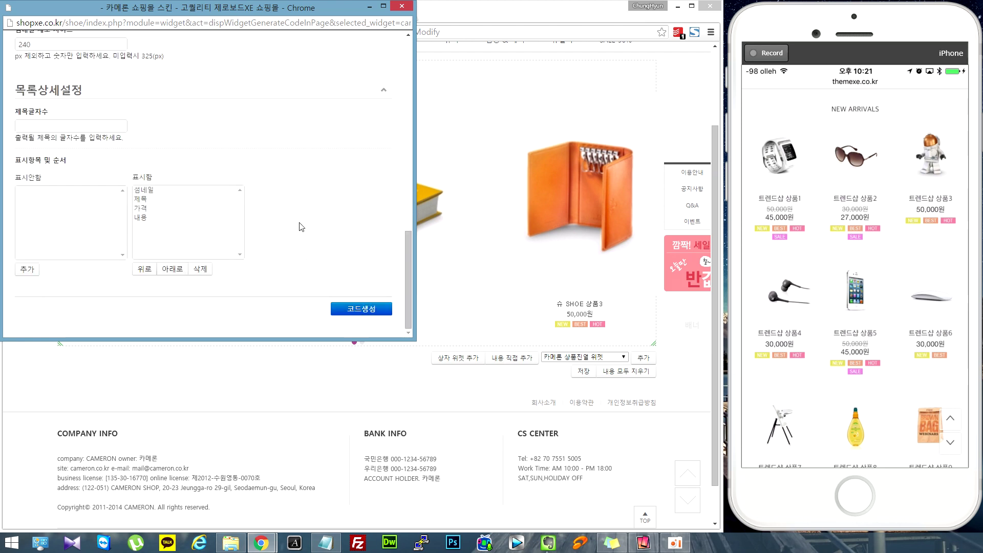
left_click(140, 223)
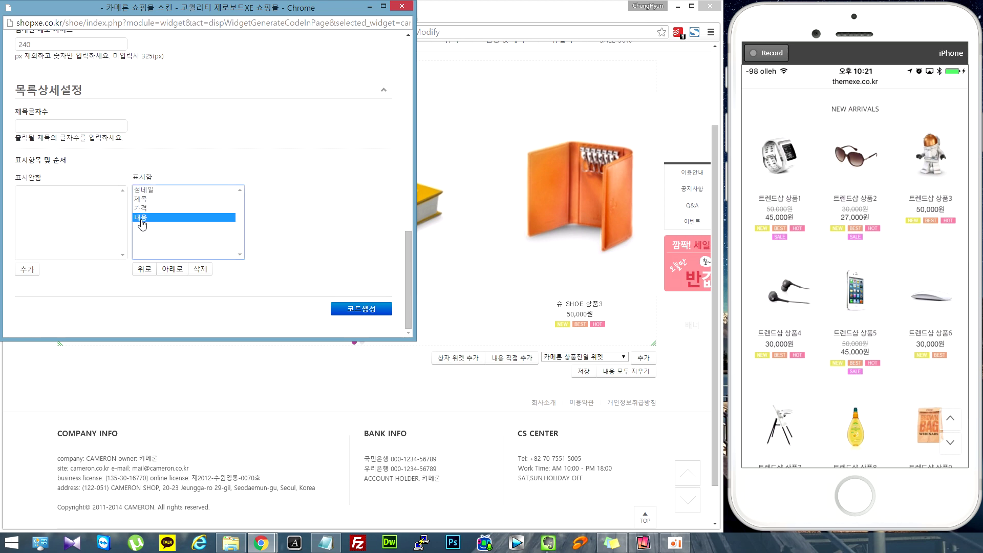
left_click(201, 271)
left_click(377, 310)
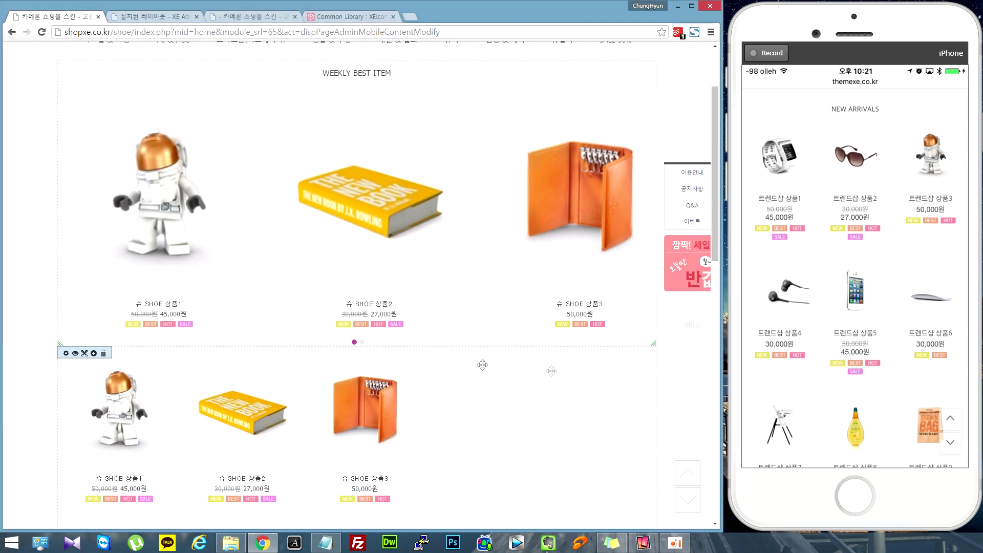
Review the inserted product list and save the mobile page with it.
scroll(561, 376, "down", 10)
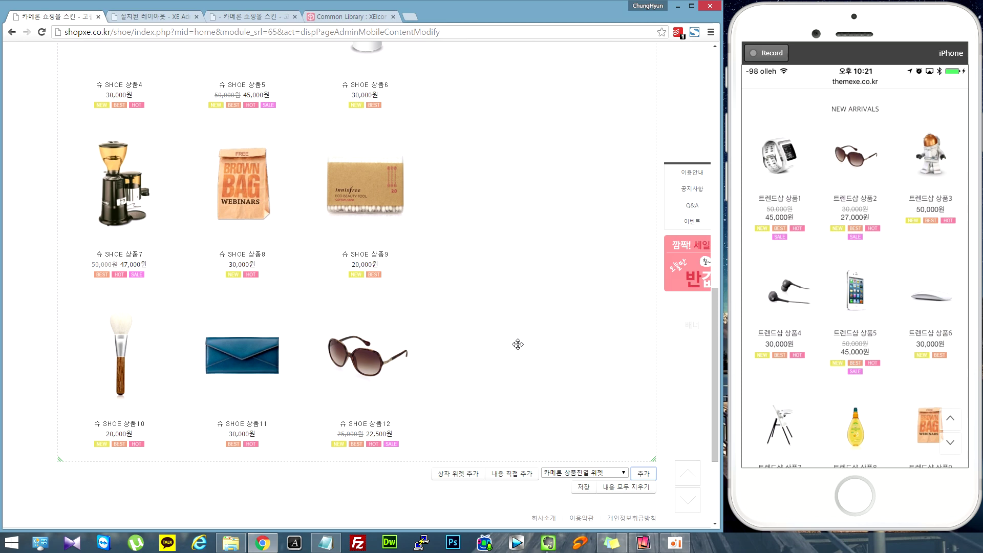
scroll(516, 344, "up", 5)
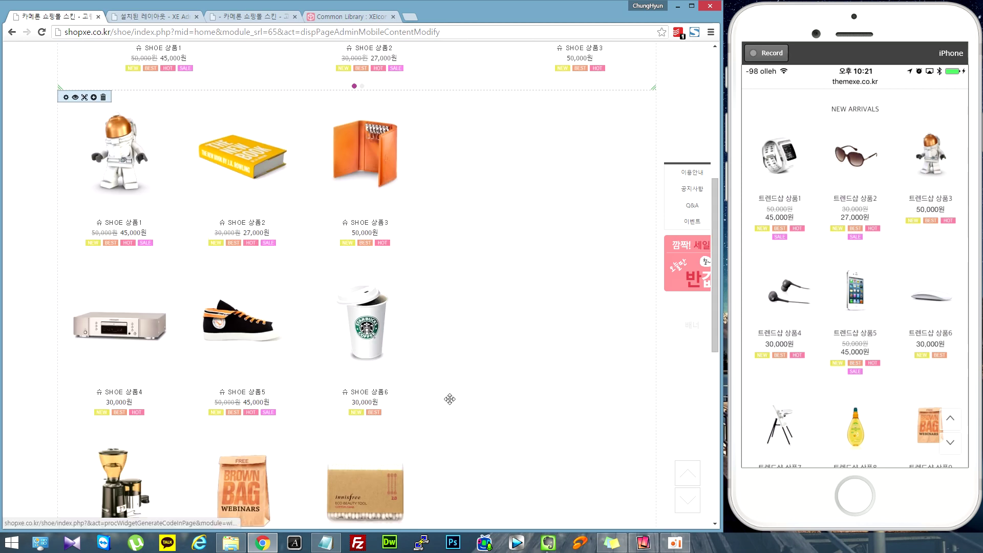
scroll(450, 397, "down", 3)
scroll(442, 382, "down", 4)
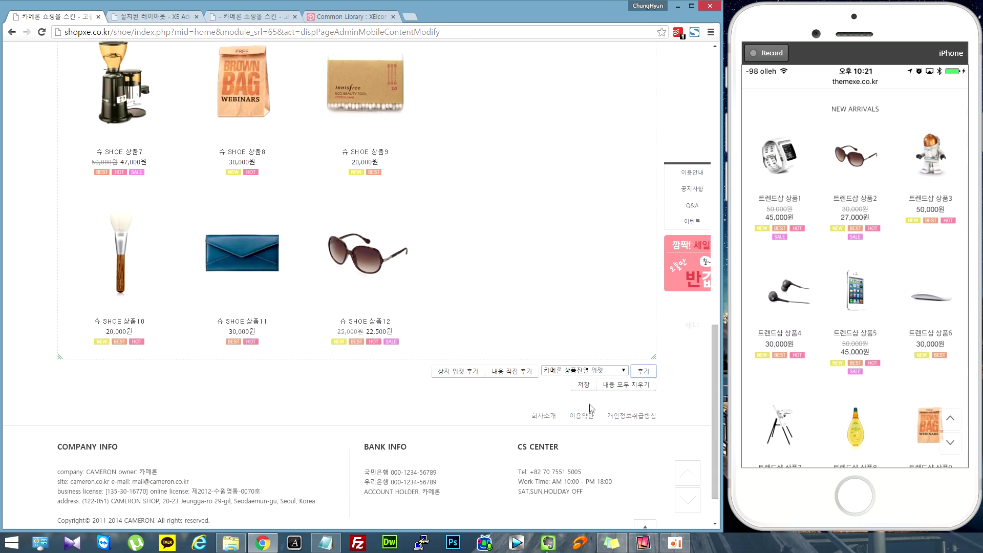
left_click(584, 385)
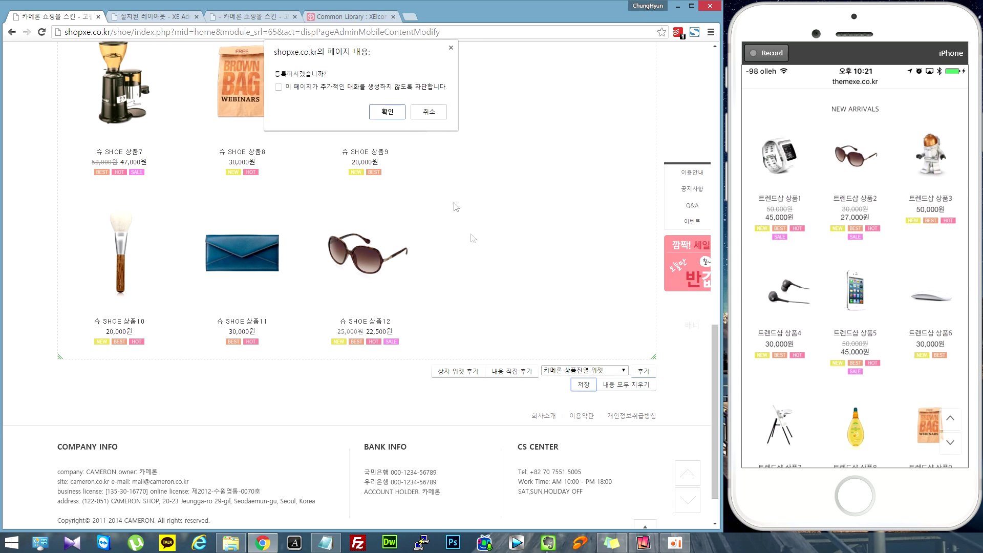
left_click(398, 114)
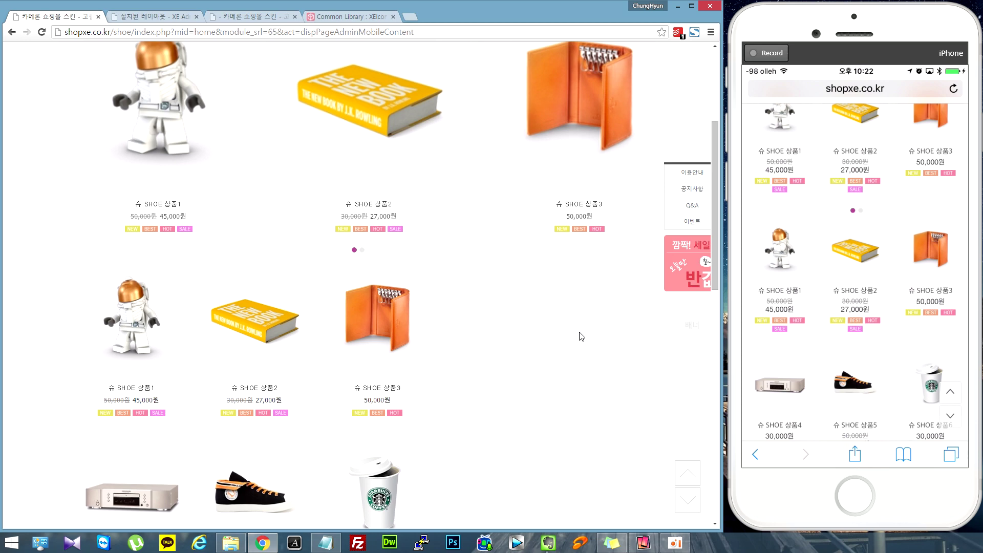
Reopen the mobile page for editing and apply the 트렌드샵 모바일 상품진열 위젯스타일 to the list widget with the 제목 텍스트 NEW ARRIVALS.
scroll(581, 337, "down", 10)
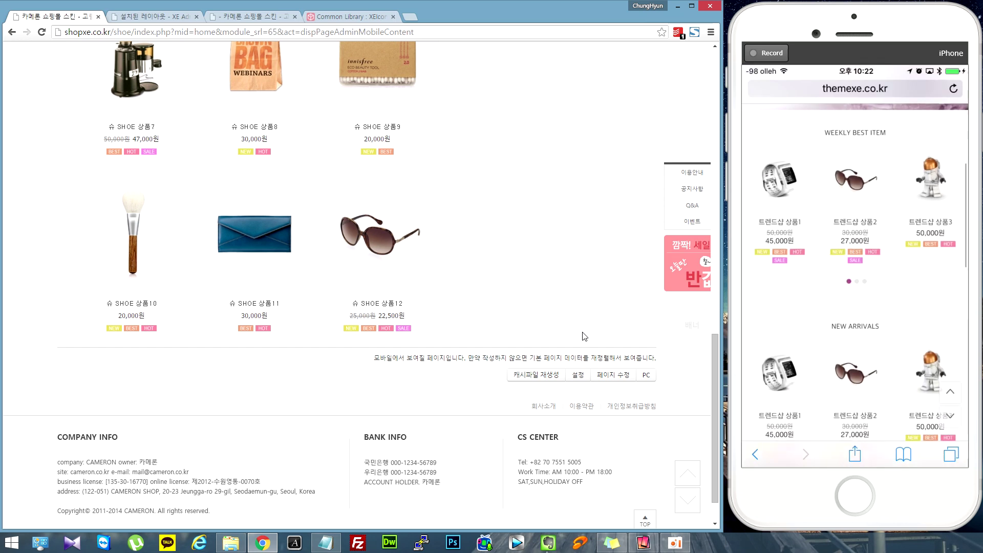
left_click(614, 375)
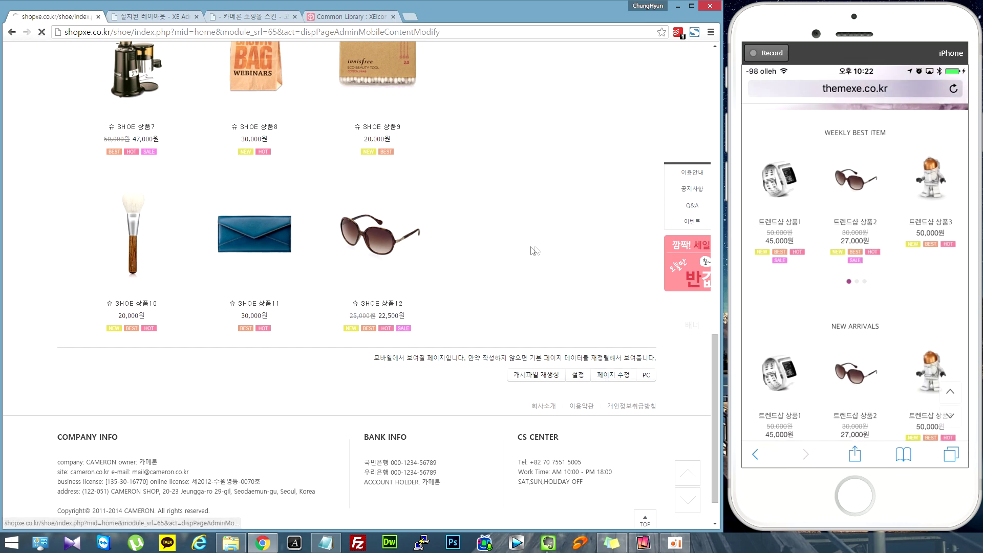
scroll(253, 336, "down", 2)
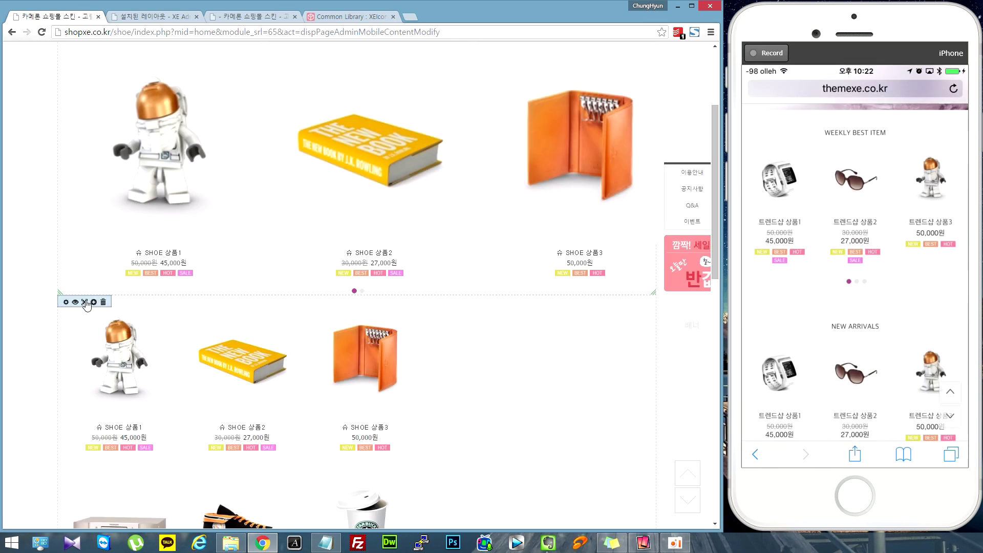
left_click(85, 302)
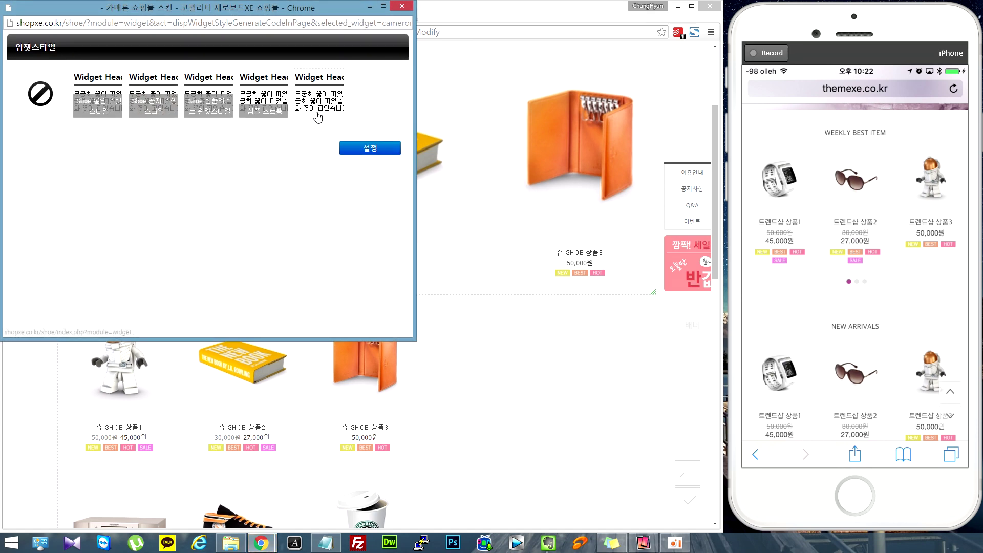
left_click(318, 110)
scroll(222, 204, "down", 1)
left_click(53, 260)
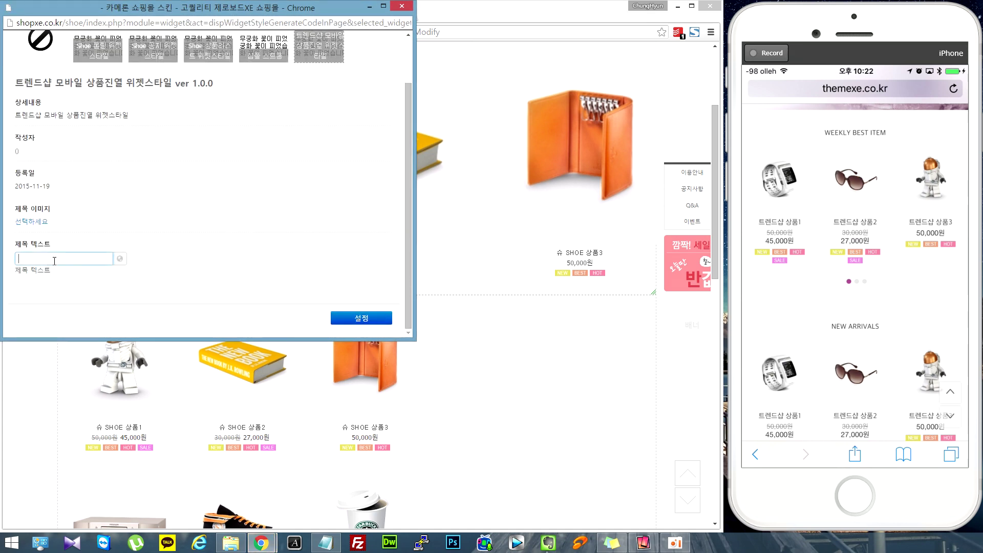
type("ne")
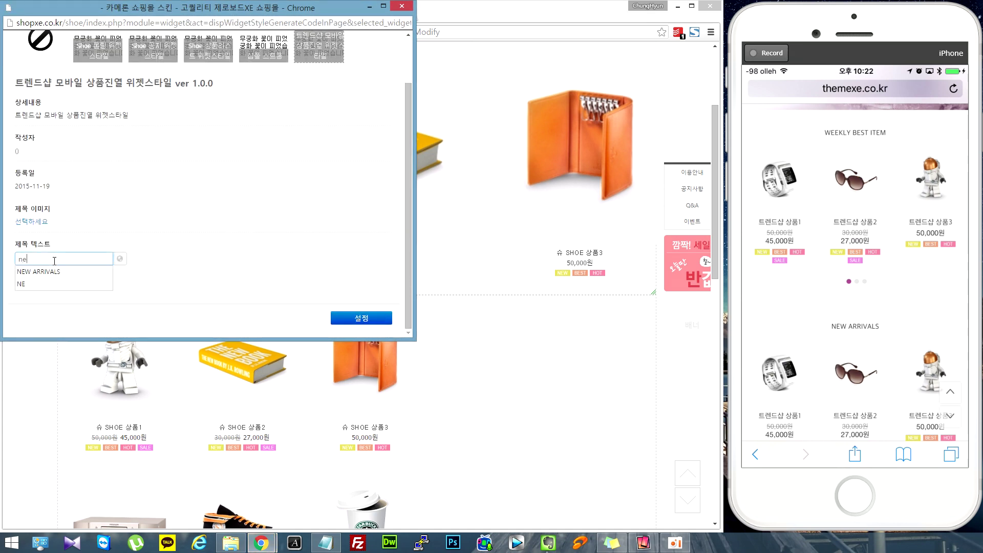
left_click(41, 272)
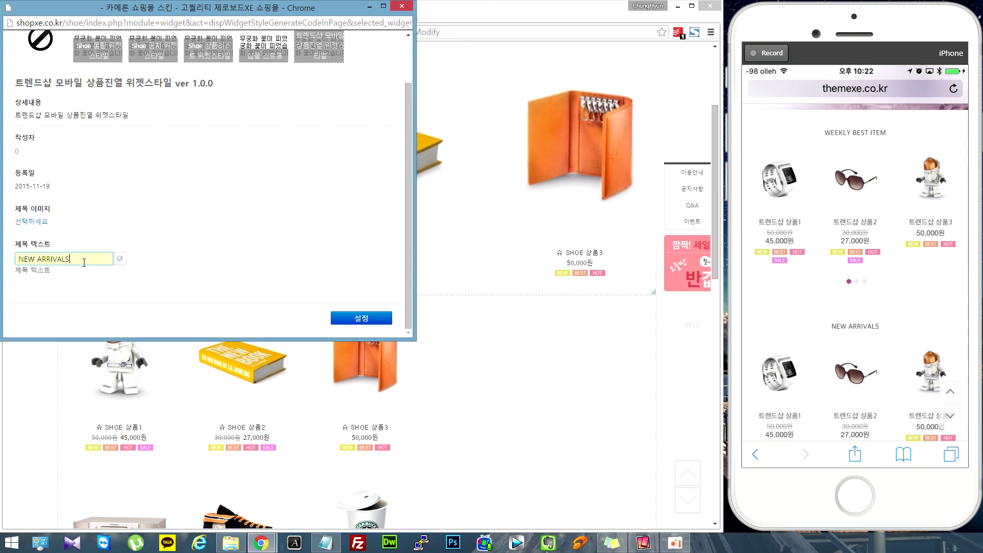
left_click(362, 319)
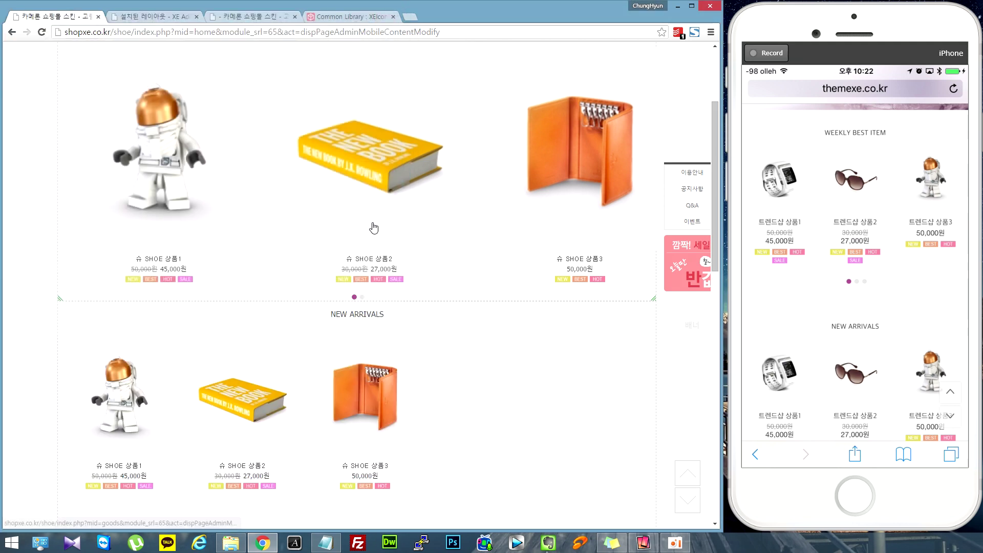
Save the mobile page with the styled NEW ARRIVALS list widget.
scroll(480, 363, "down", 13)
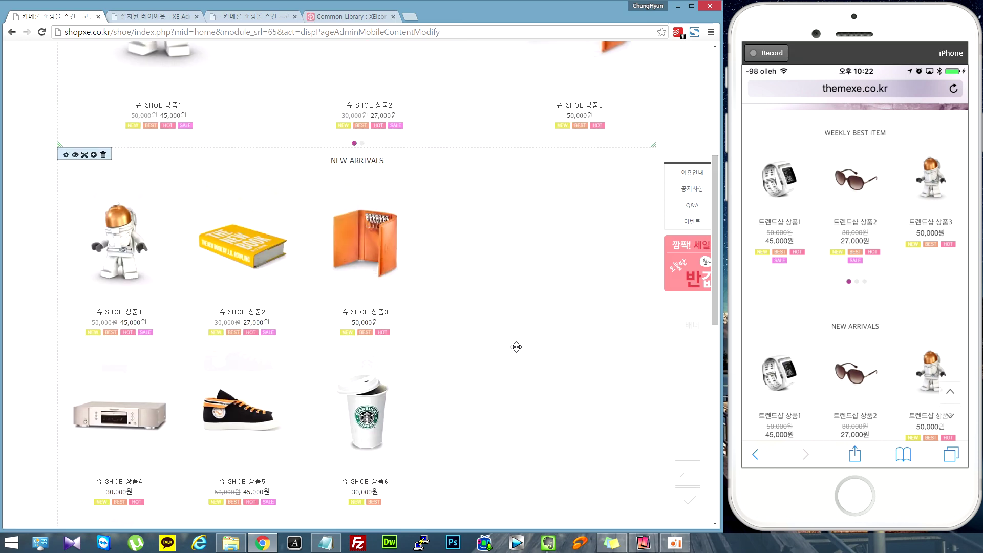
left_click(582, 327)
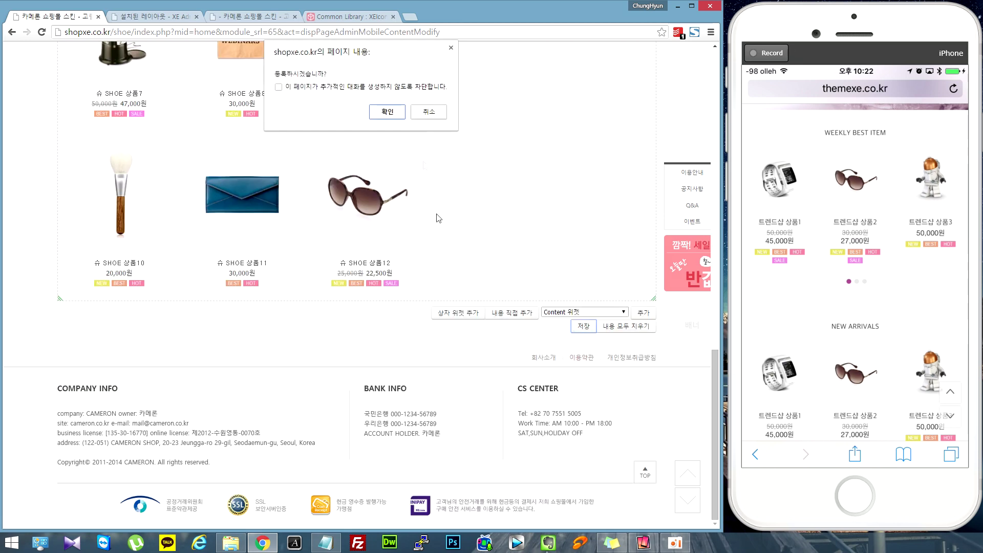
left_click(386, 112)
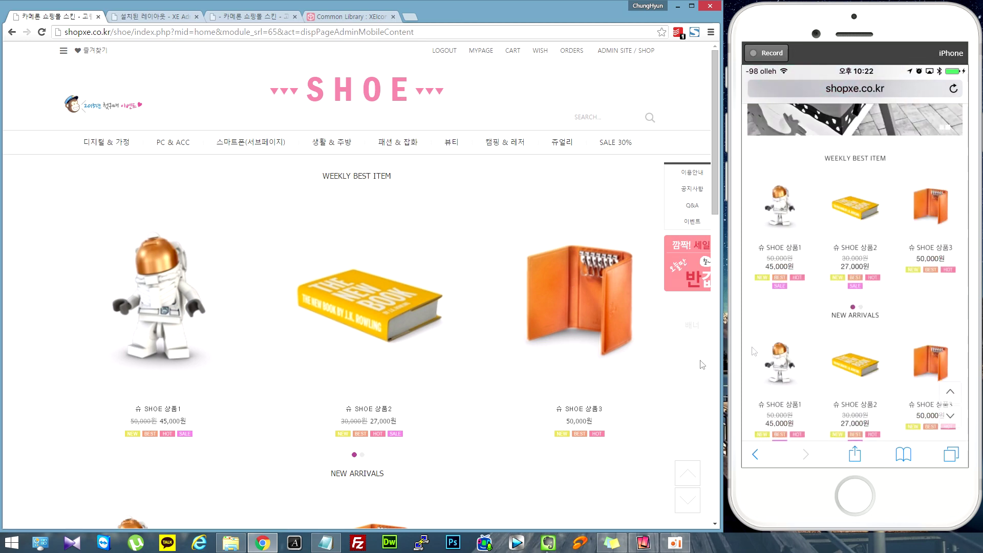
Reopen the mobile page for editing and add a top outer margin (외부 여백 T) to the NEW ARRIVALS list widget.
scroll(563, 389, "down", 14)
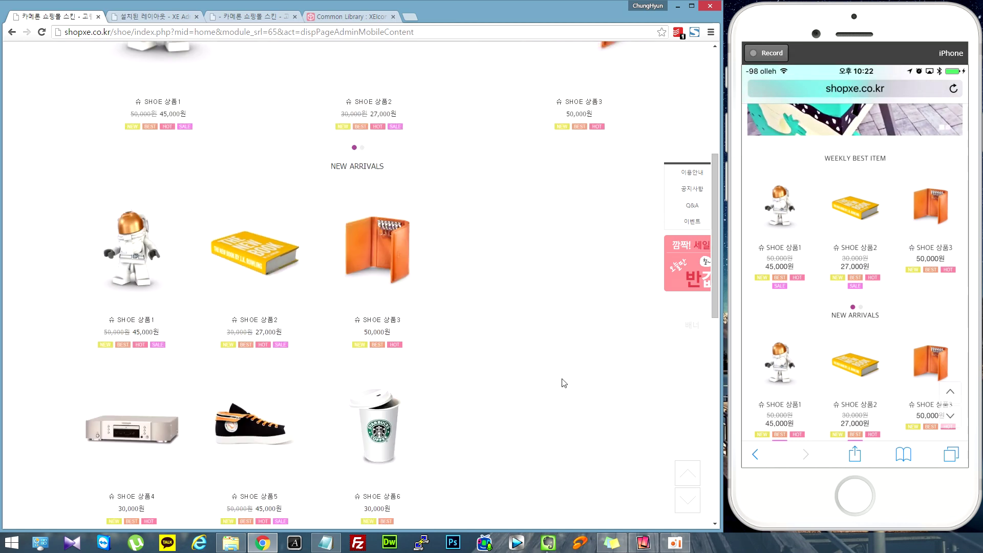
scroll(563, 383, "down", 5)
left_click(609, 328)
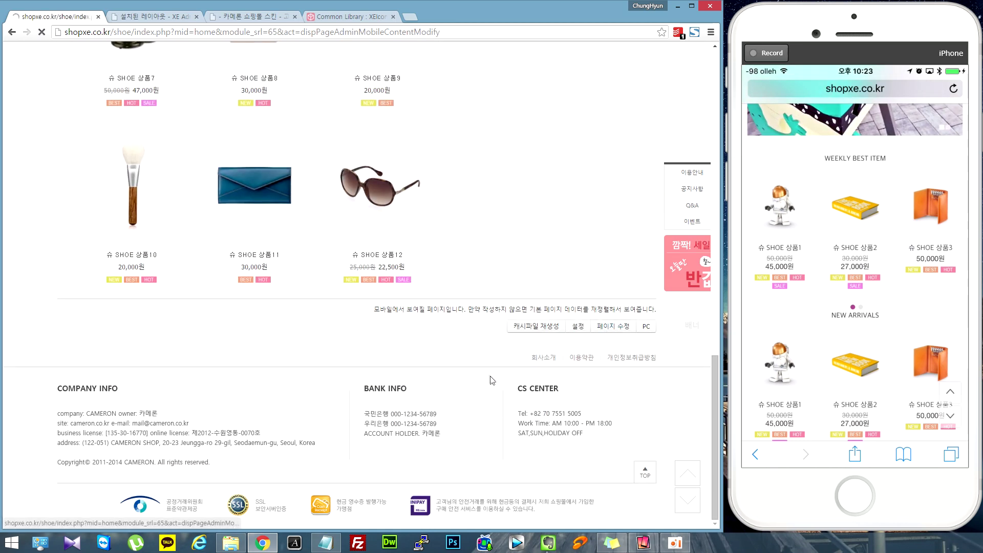
scroll(382, 374, "down", 3)
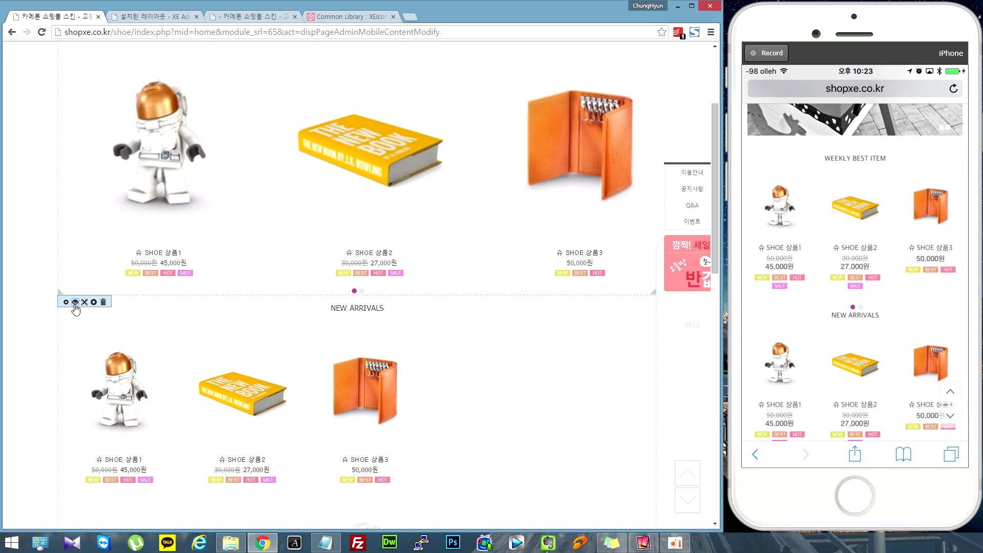
left_click(75, 303)
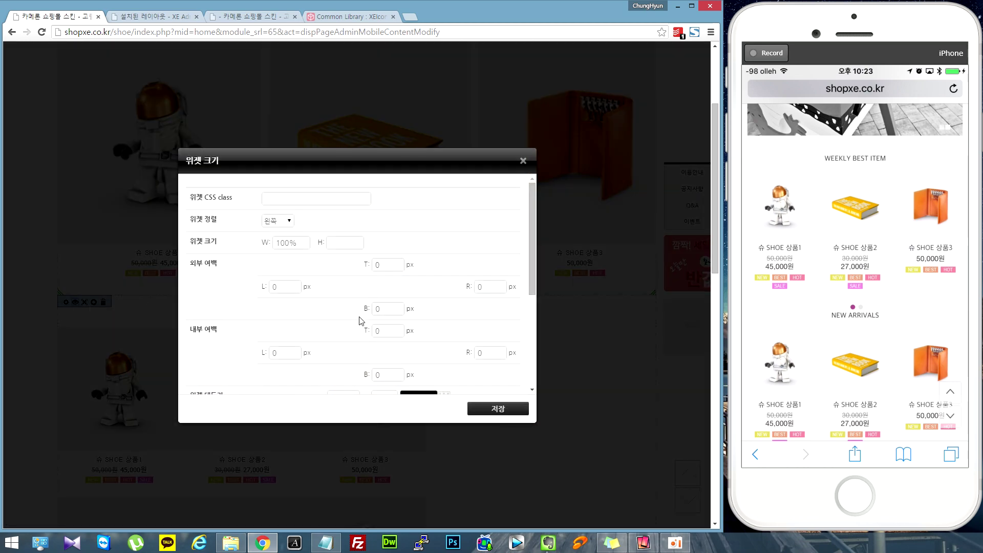
left_click(378, 268)
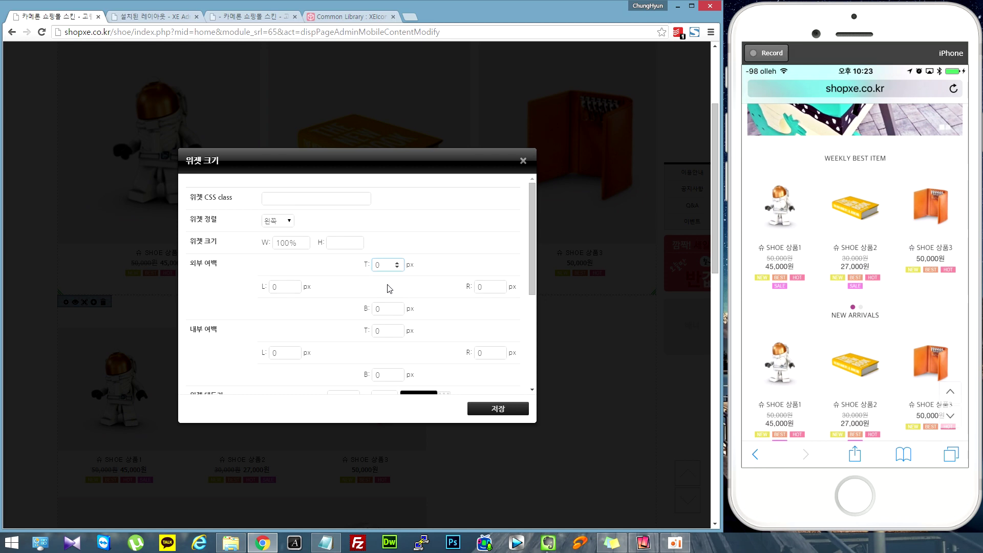
left_click(500, 409)
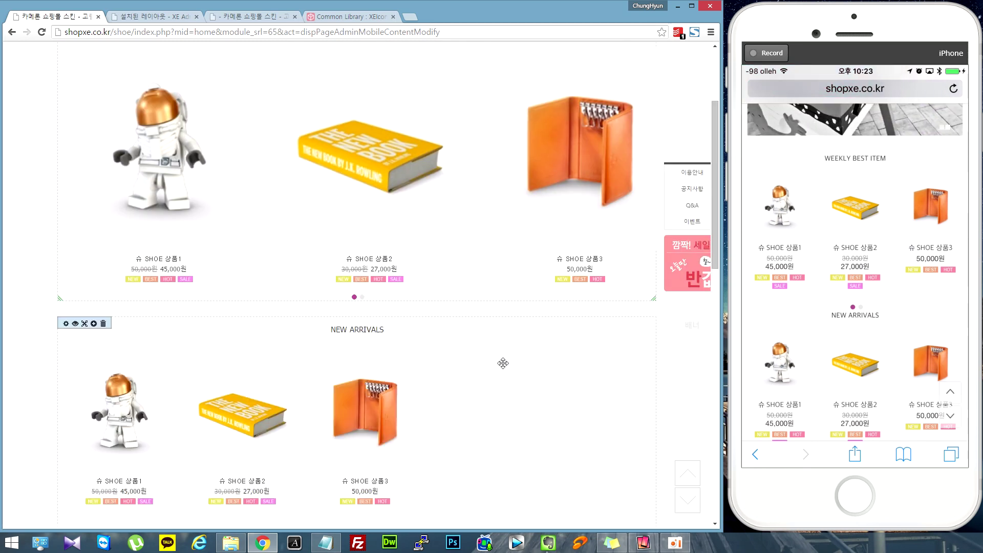
Save the mobile page with the adjusted spacing above the NEW ARRIVALS widget and confirm the save.
scroll(594, 366, "down", 14)
left_click(579, 329)
left_click(388, 114)
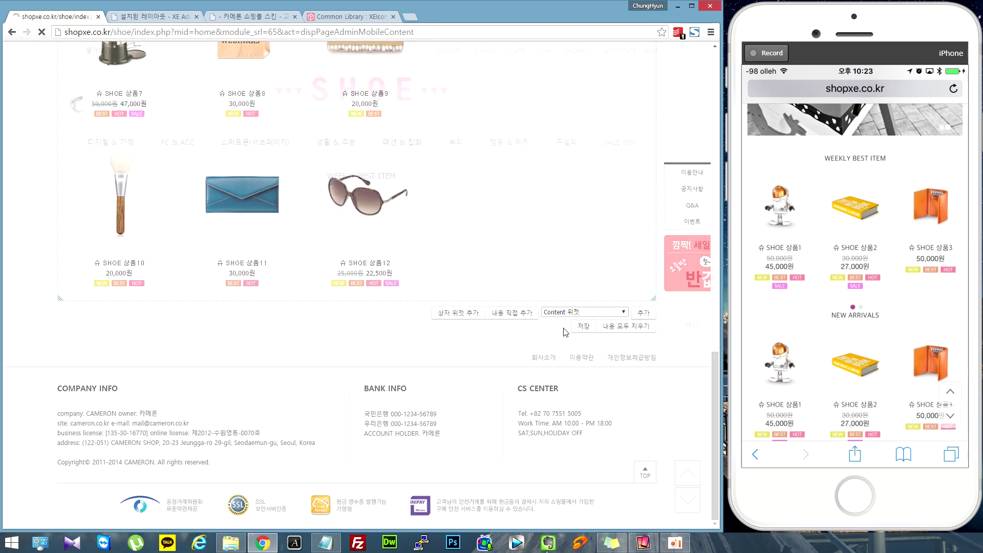